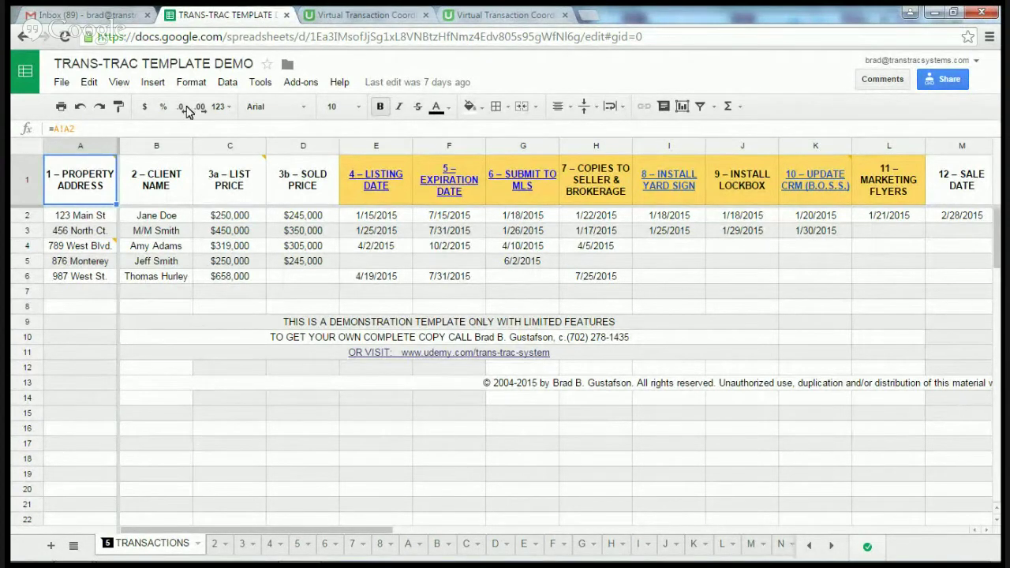
Step: Scroll the sheet tabs out to the later sheets Q–AL and back to TRANSACTIONS
mouse_move(93, 188)
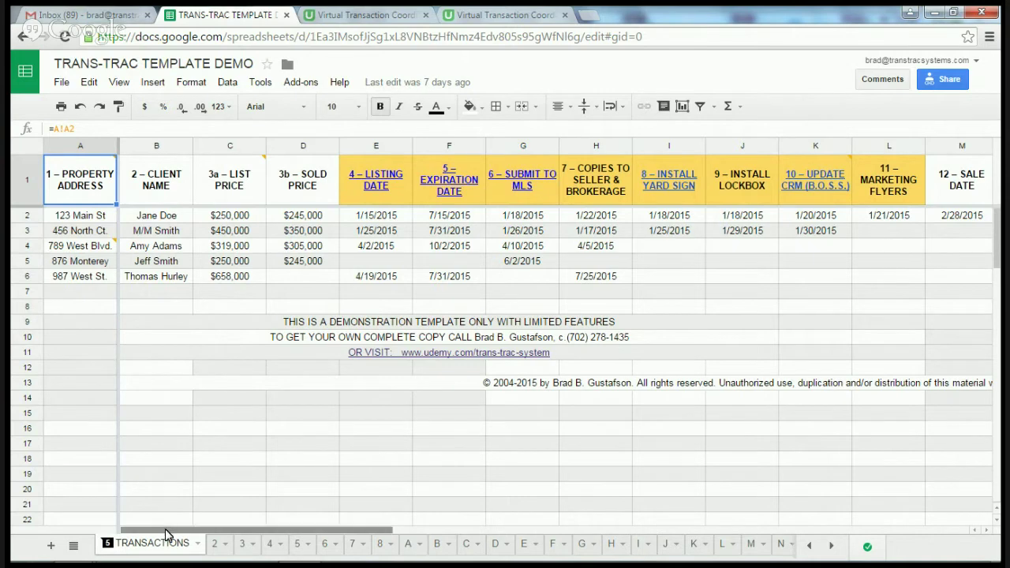
mouse_move(167, 533)
left_mouse_down()
mouse_move(599, 525)
mouse_move(767, 541)
mouse_move(699, 532)
mouse_move(156, 537)
left_mouse_up()
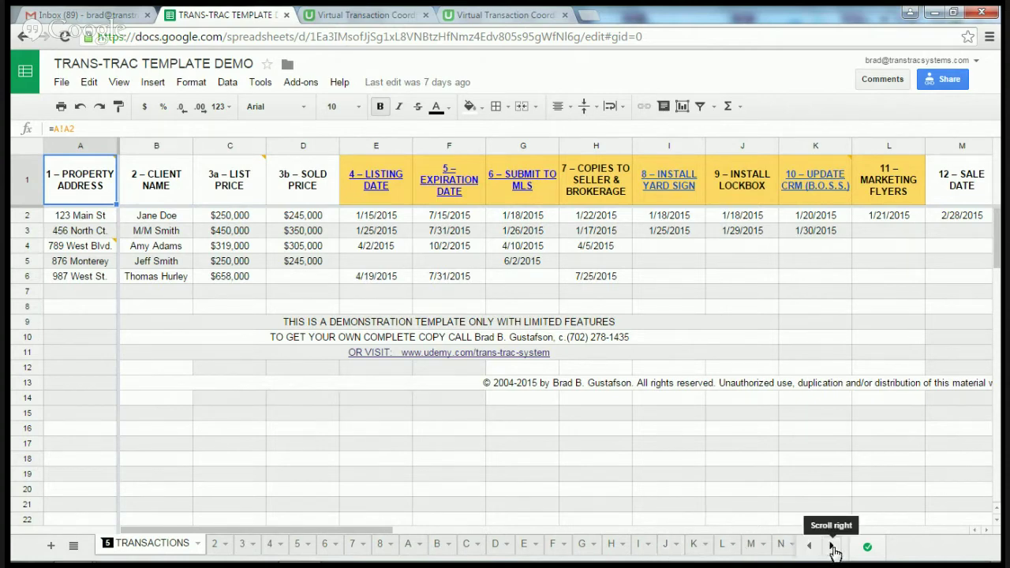
left_click(834, 549)
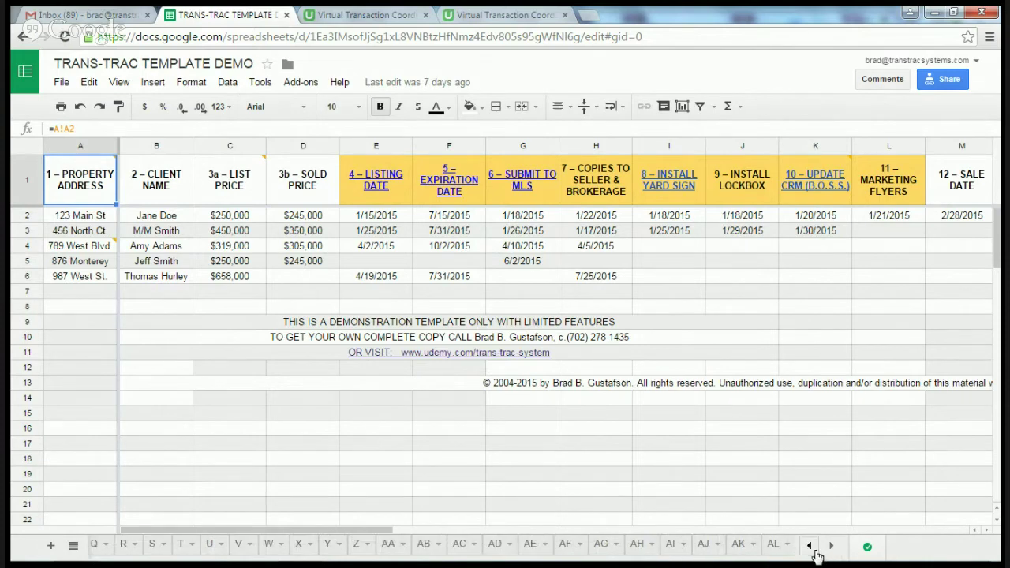
left_click(811, 549)
left_click(810, 550)
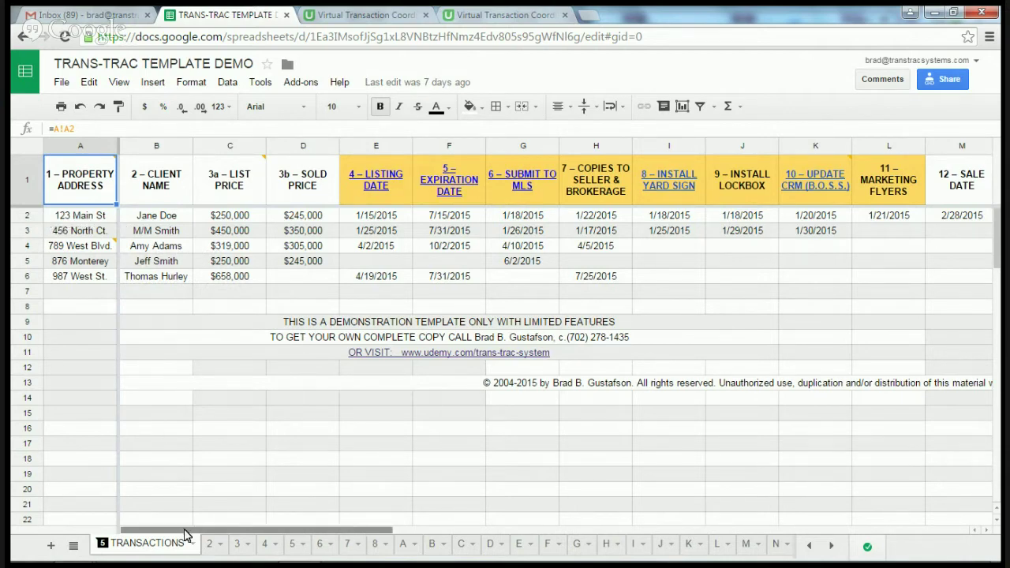
Step: Scroll TRANSACTIONS right to columns U–AF and select empty cells X12 and X14
left_click_drag(187, 534, 642, 541)
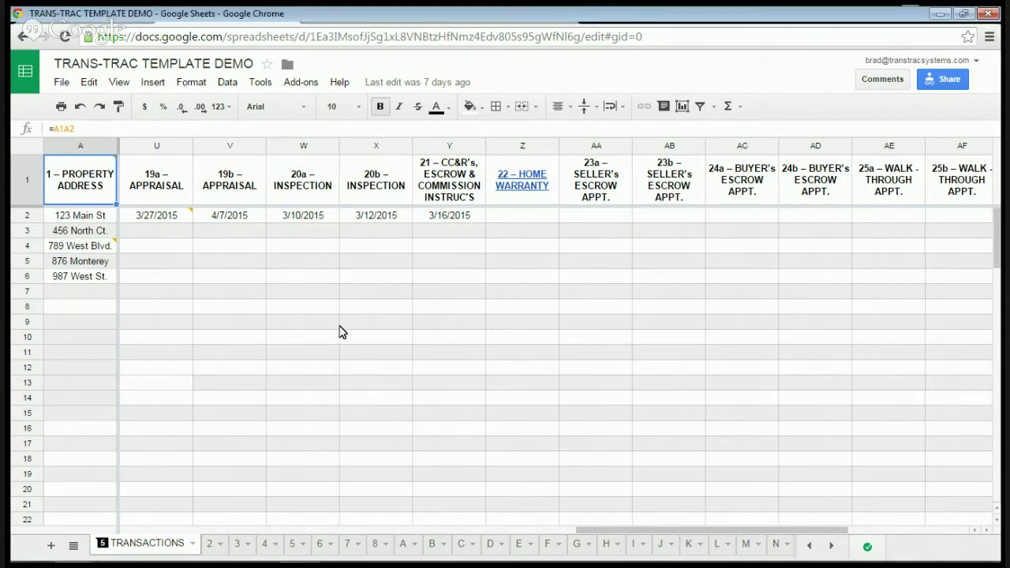
left_click(393, 377)
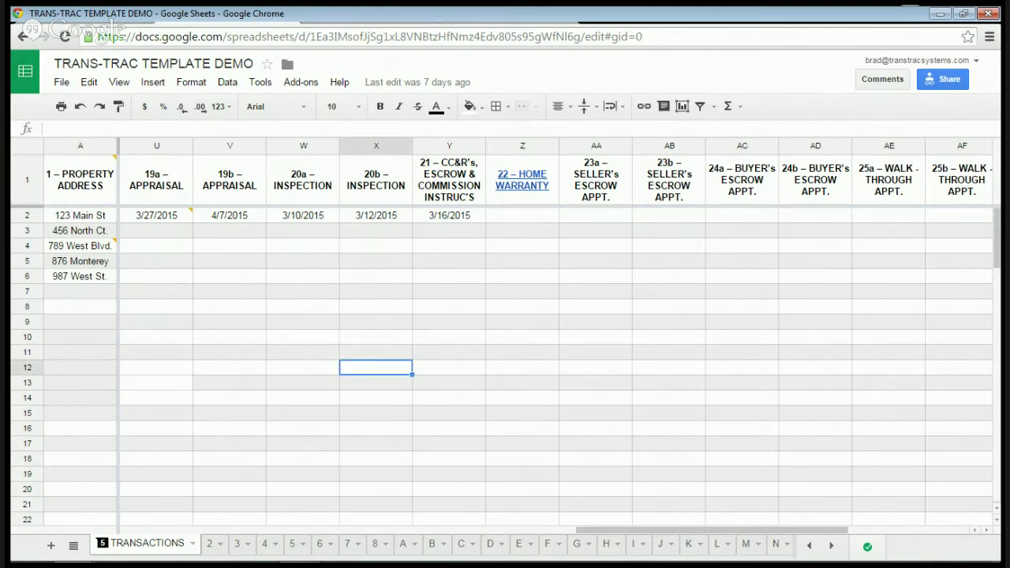
left_click(374, 399)
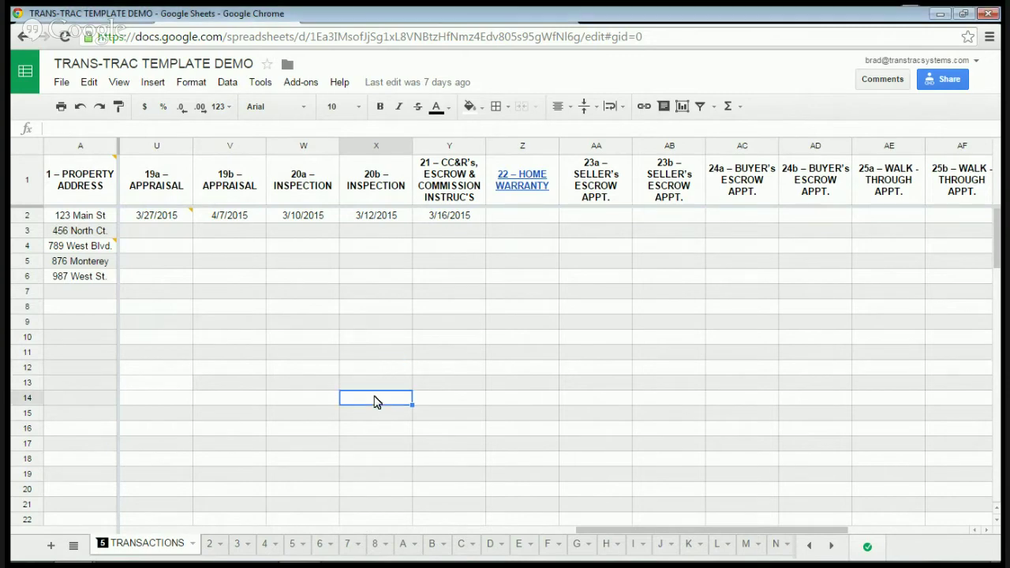
Step: On sheet 2, step through the contact role labels from Address down to Loan Officer
left_click(212, 550)
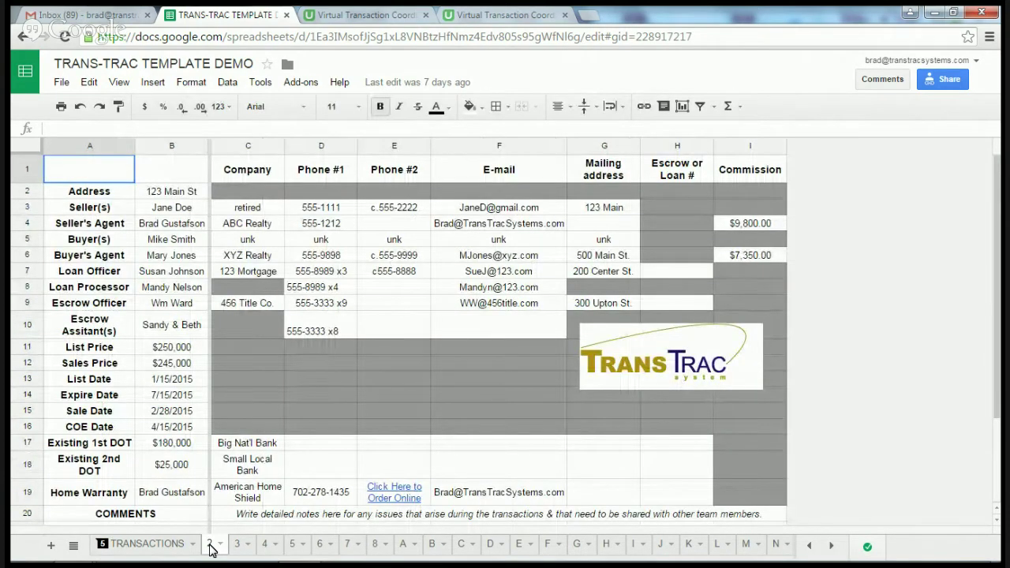
left_click(92, 196)
left_click(93, 210)
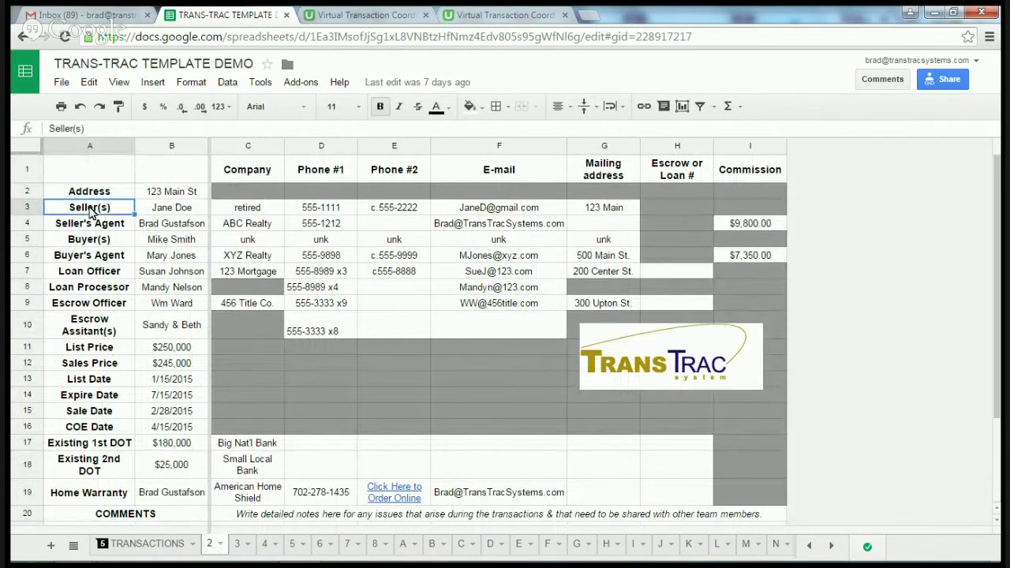
left_click(92, 227)
left_click(91, 242)
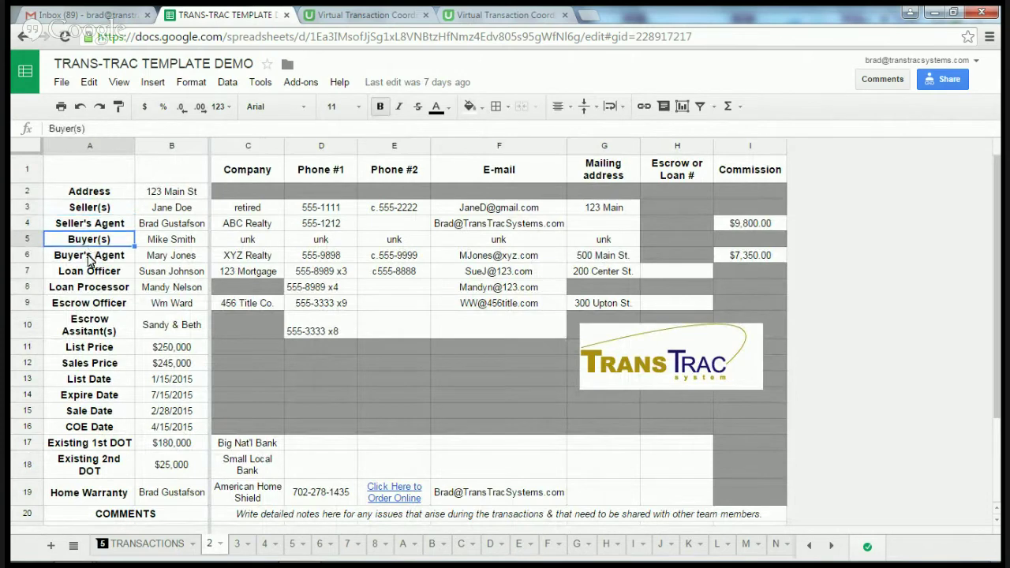
left_click(91, 259)
left_click(89, 275)
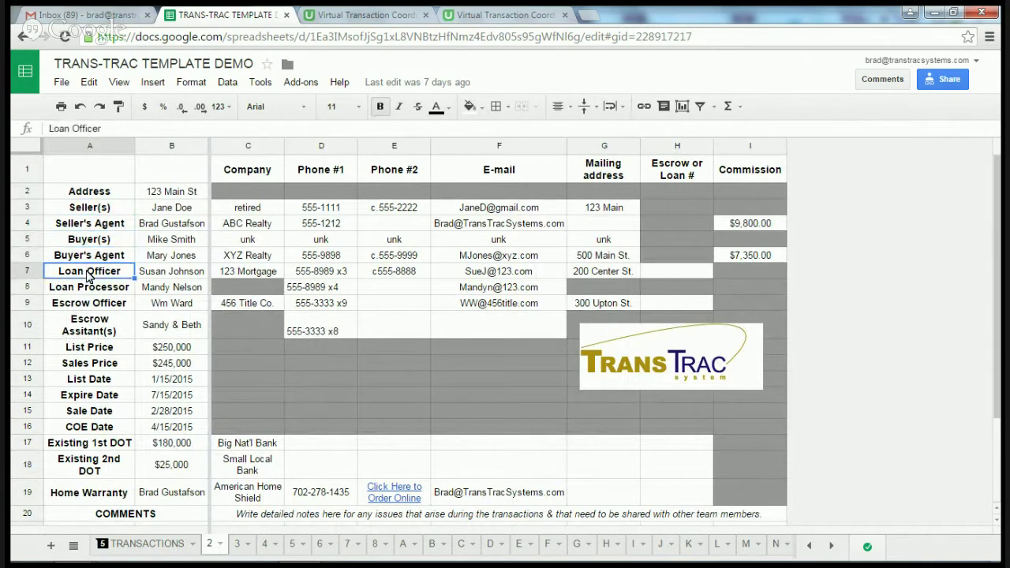
Step: Select column B, the Seller(s) and Escrow Officer rows, then cell H9
left_click(172, 147)
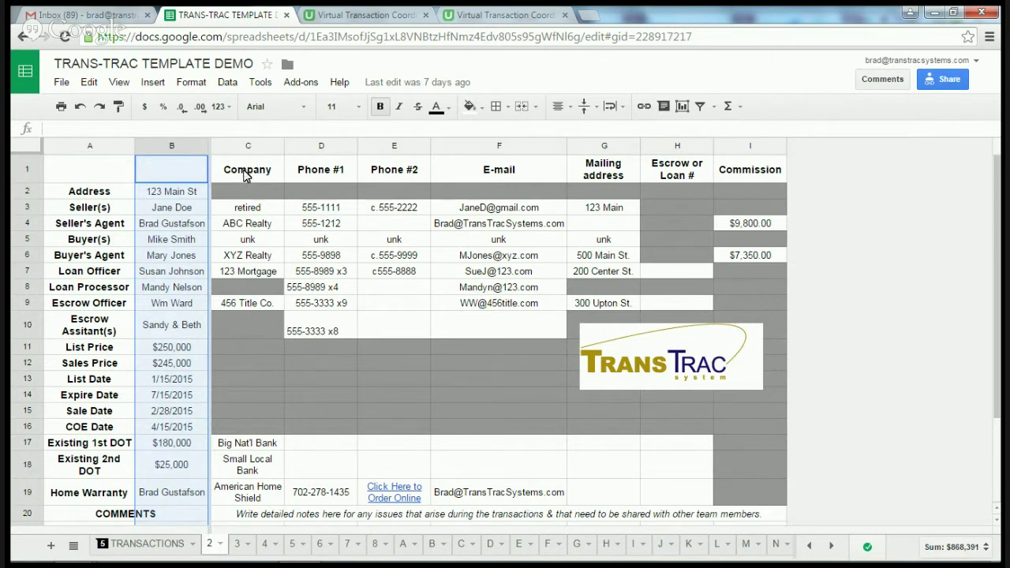
left_click(89, 211)
left_click(31, 213)
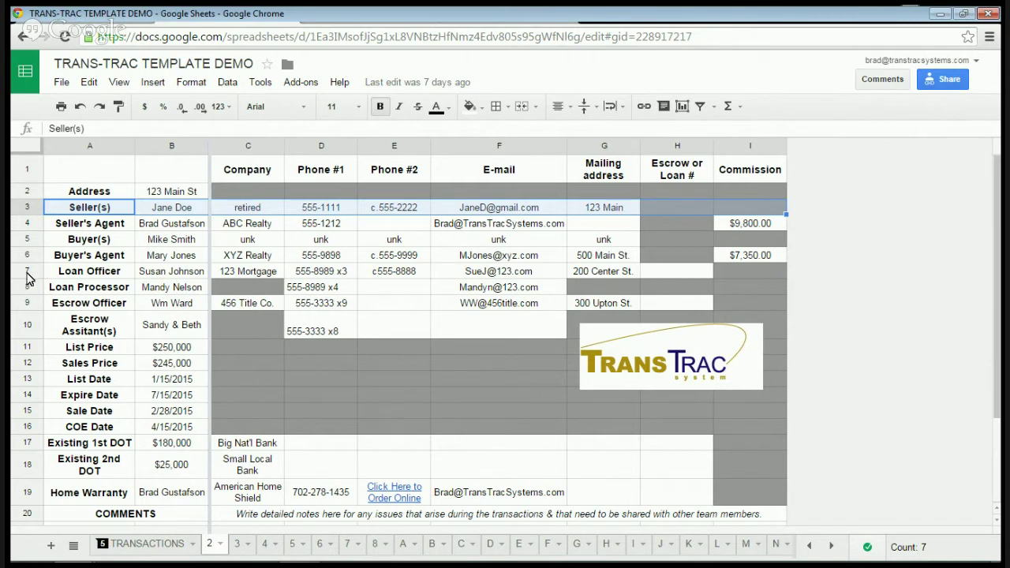
left_click(25, 302)
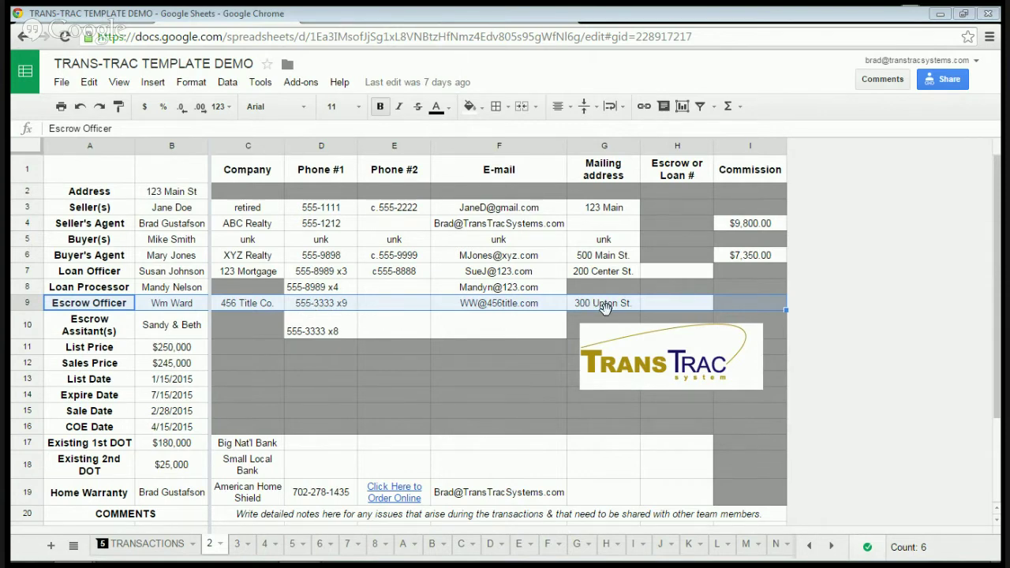
left_click(680, 310)
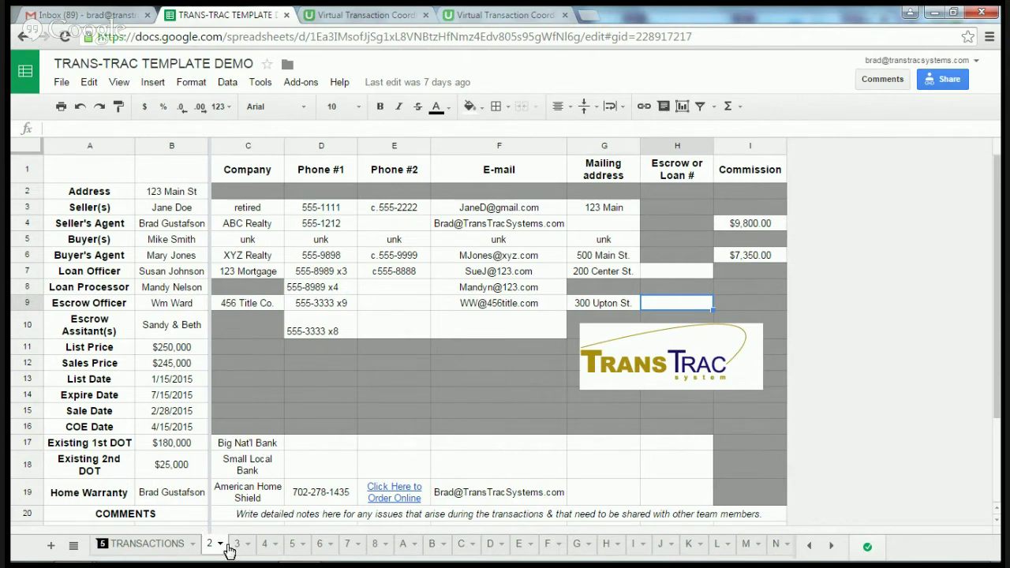
Step: Flip through sheets 3, 4 and 5, then return to TRANSACTIONS scrolled back to column A
left_click(236, 546)
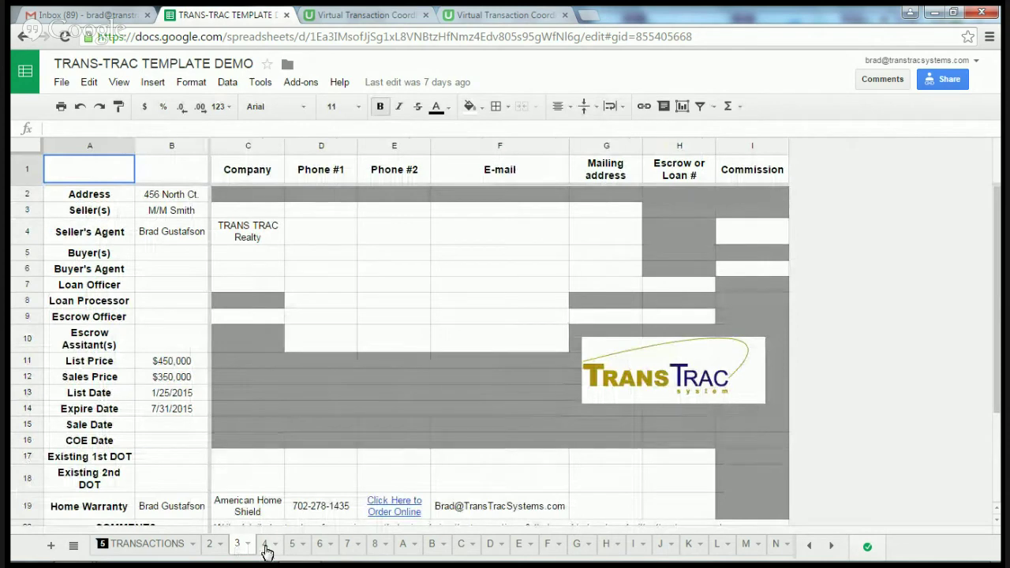
left_click(265, 547)
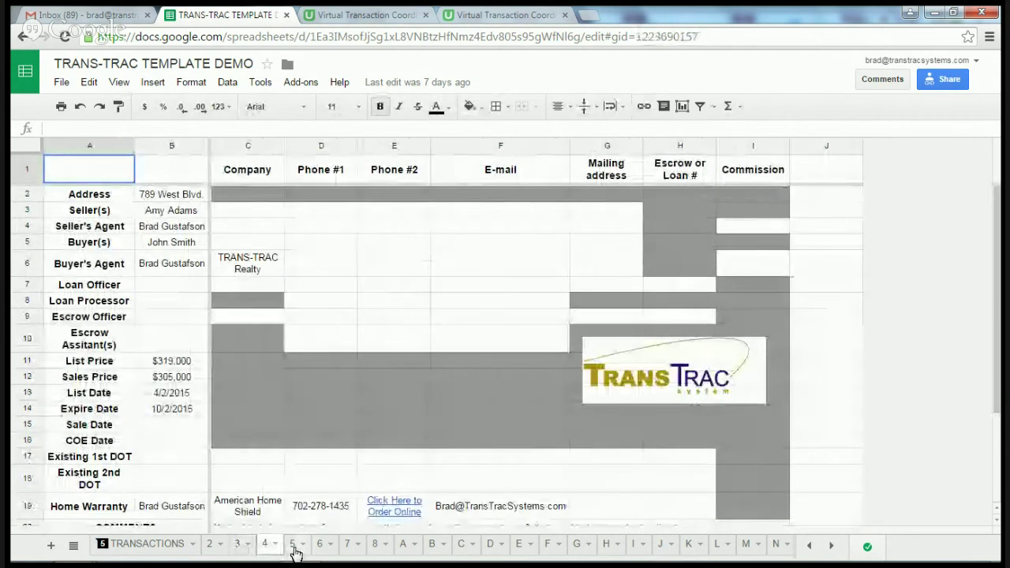
left_click(294, 549)
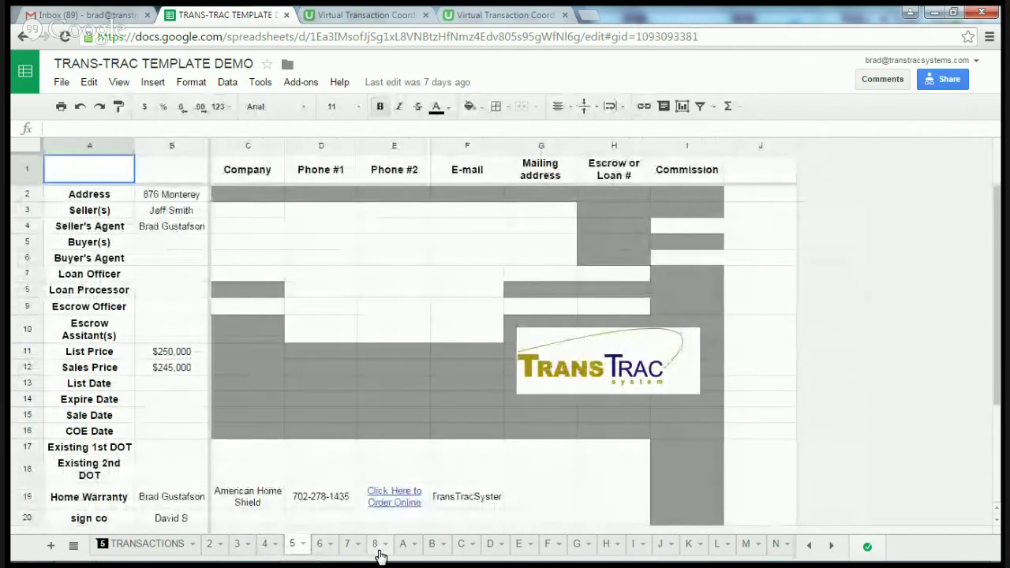
left_click(151, 544)
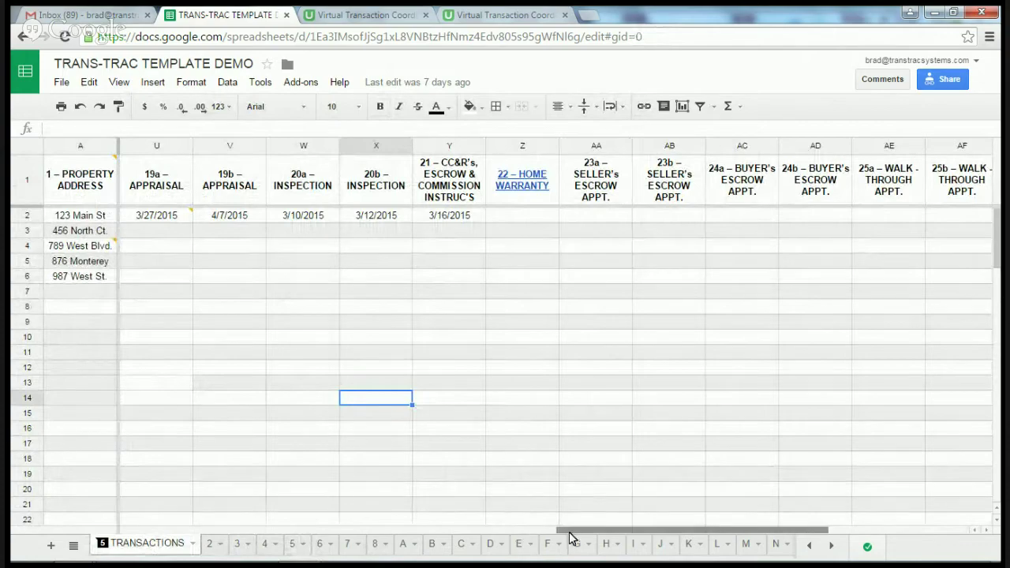
left_click_drag(566, 534, 126, 530)
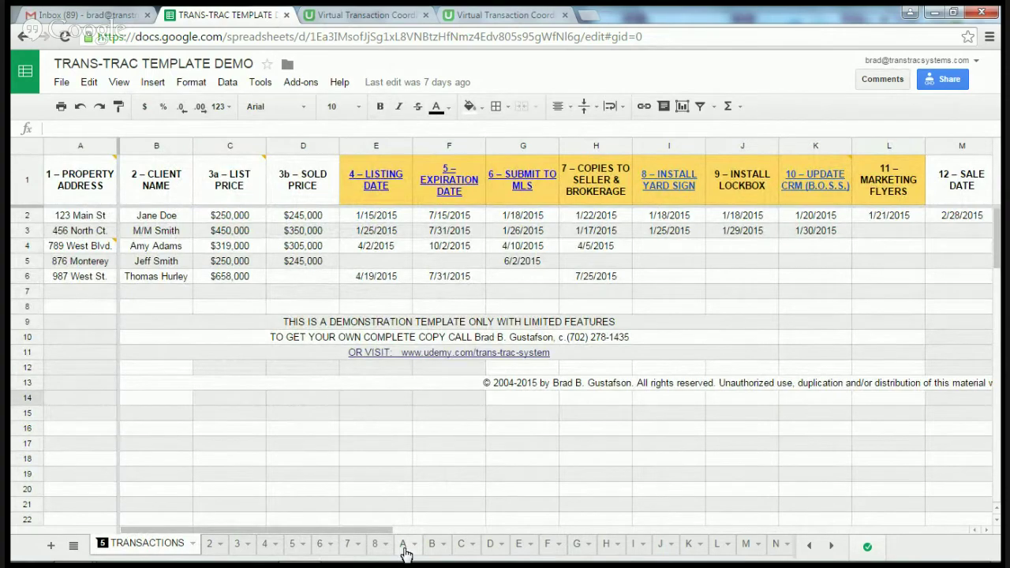
left_click(404, 548)
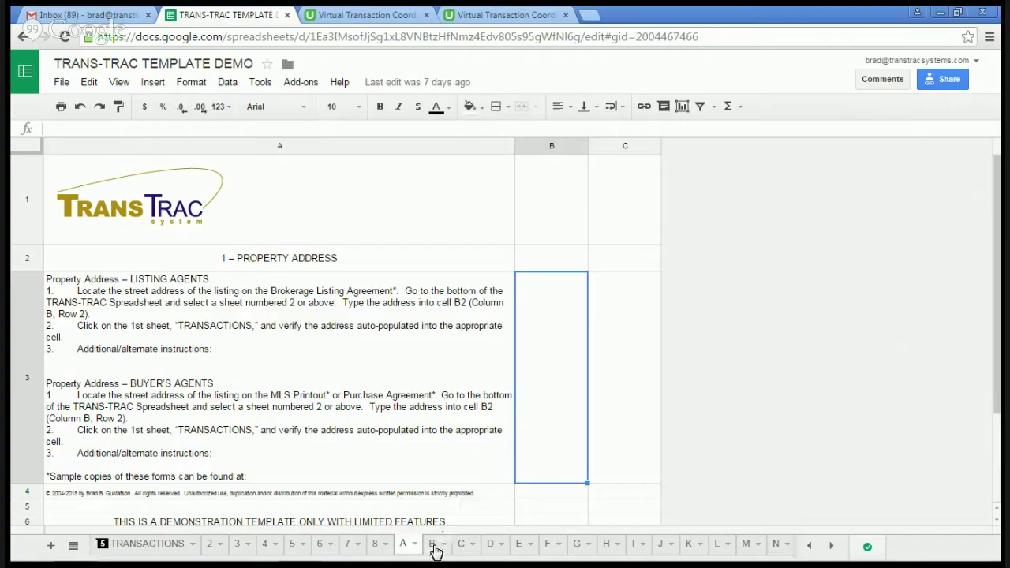
left_click(433, 546)
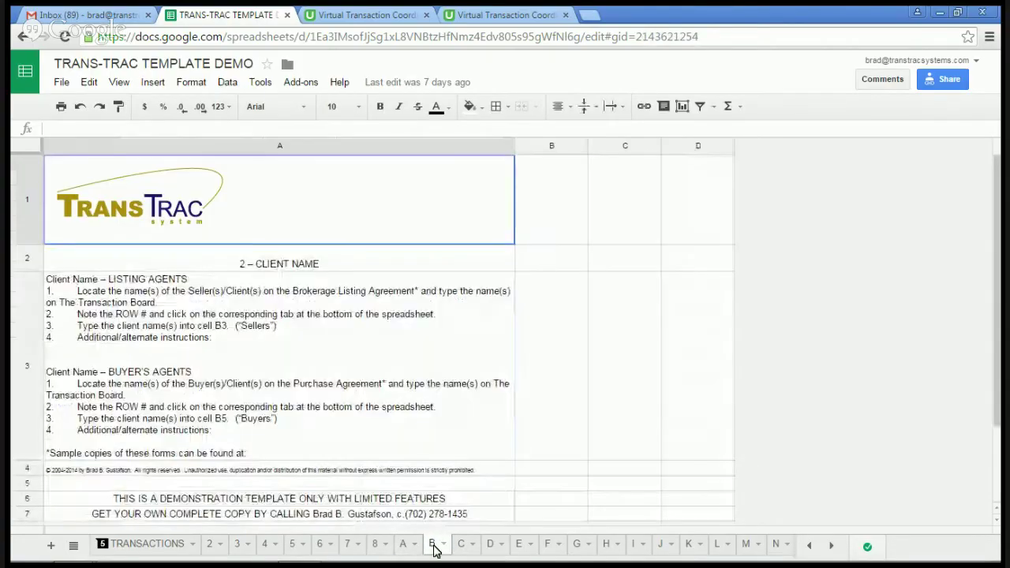
left_click(463, 550)
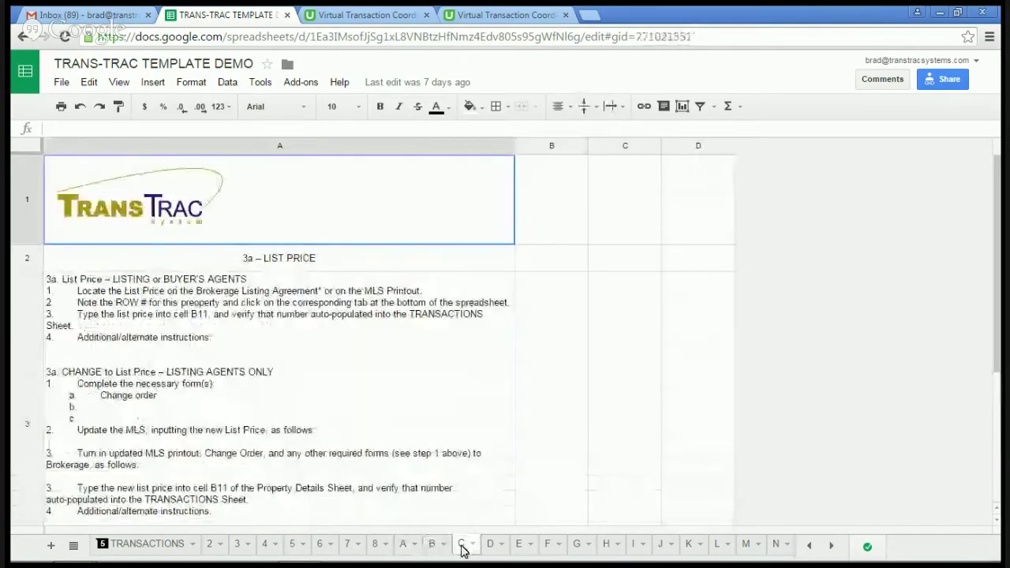
left_click(491, 546)
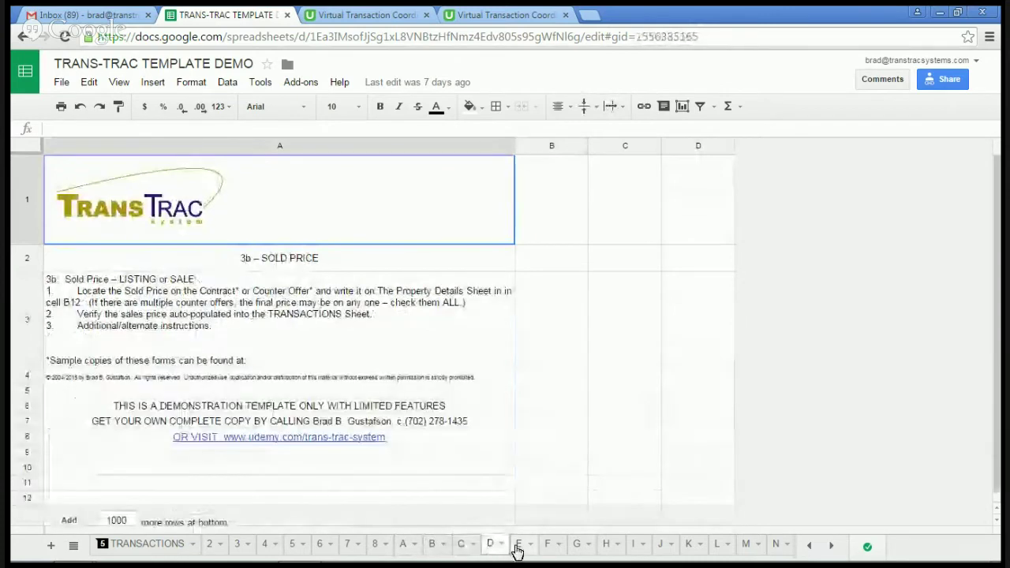
left_click(519, 546)
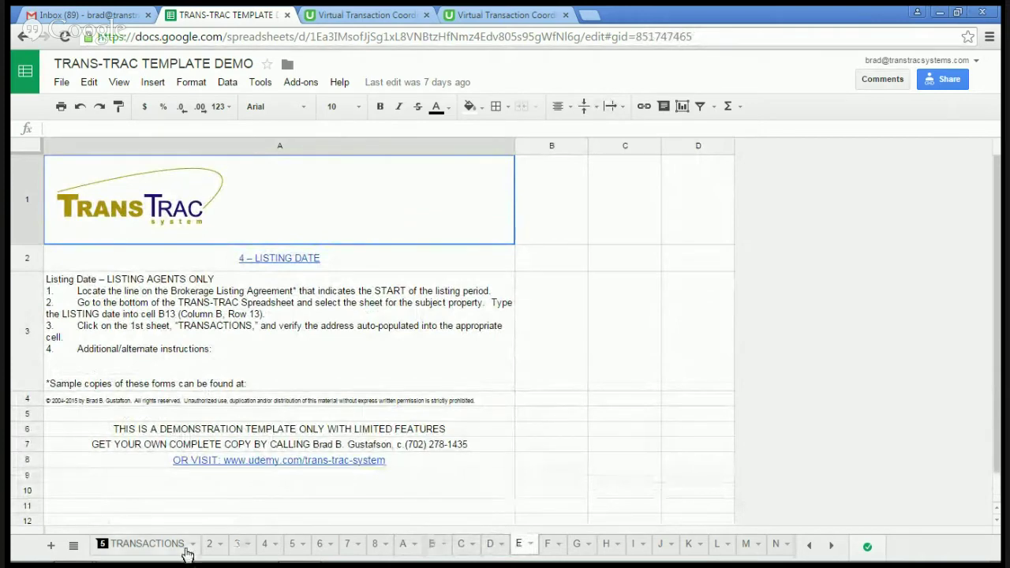
left_click(148, 546)
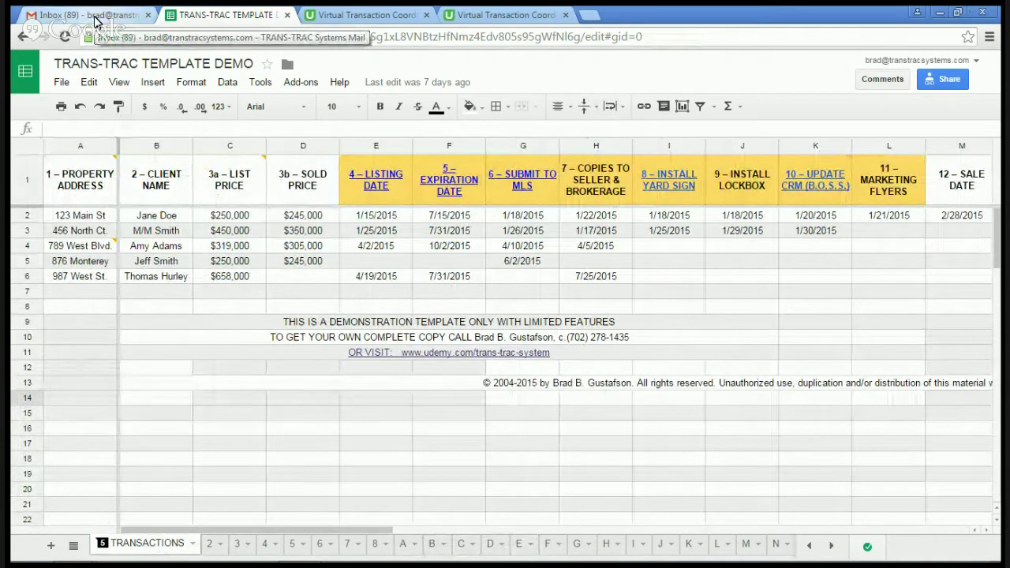
Step: Switch to the Gmail inbox and bring up the Google apps grid
left_click(96, 16)
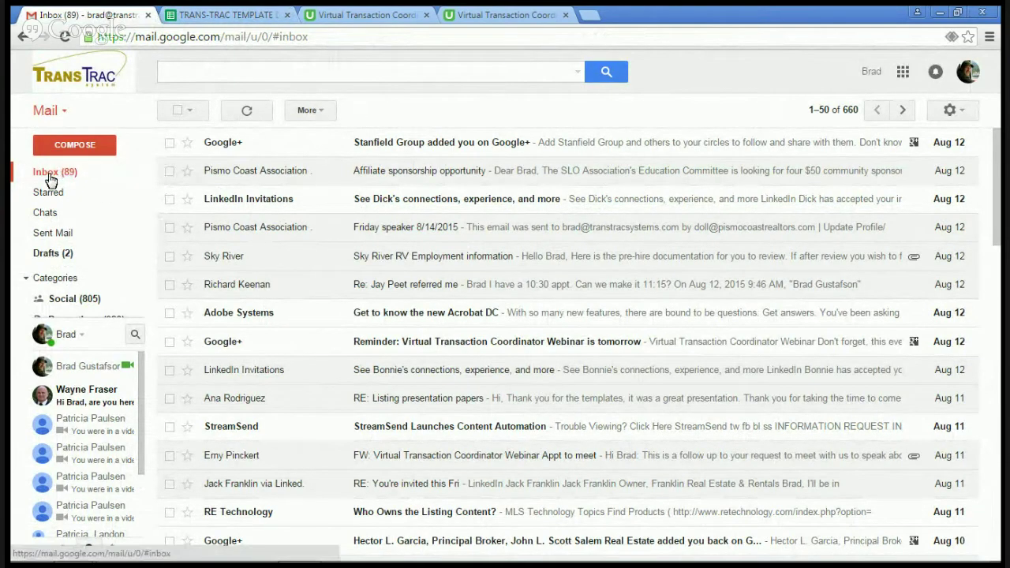
mouse_move(47, 193)
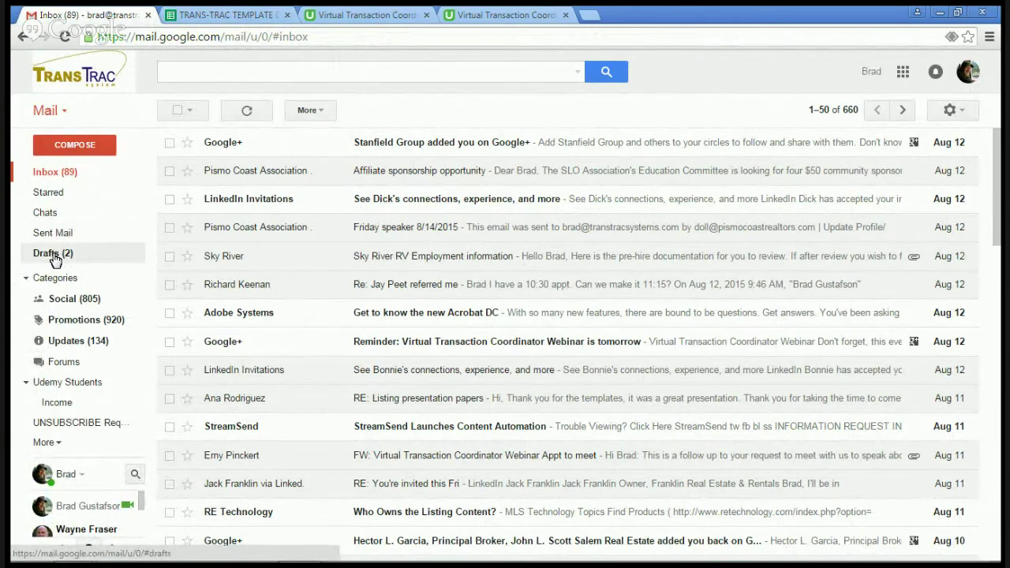
left_click_drag(54, 253, 60, 288)
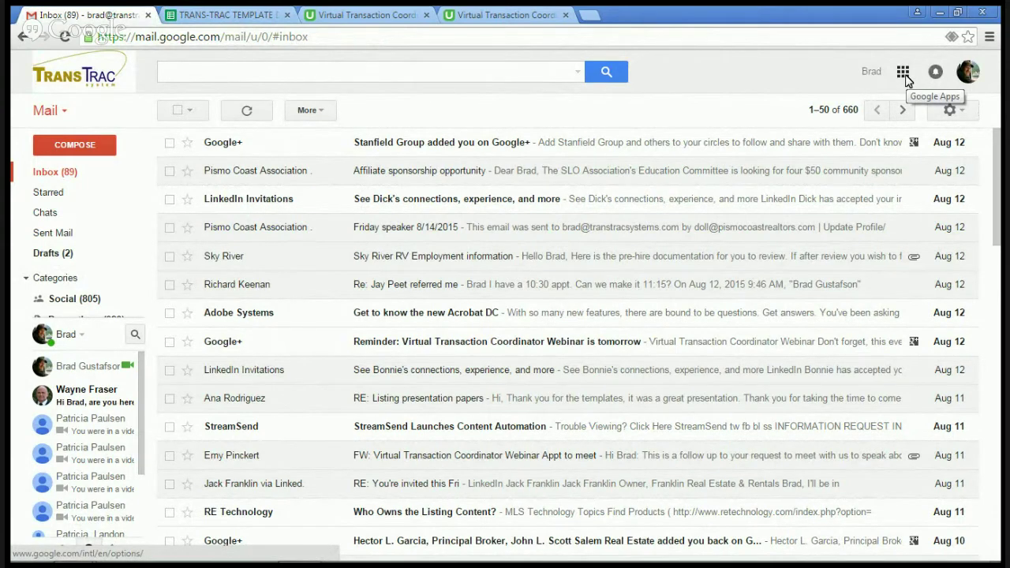
left_click(904, 76)
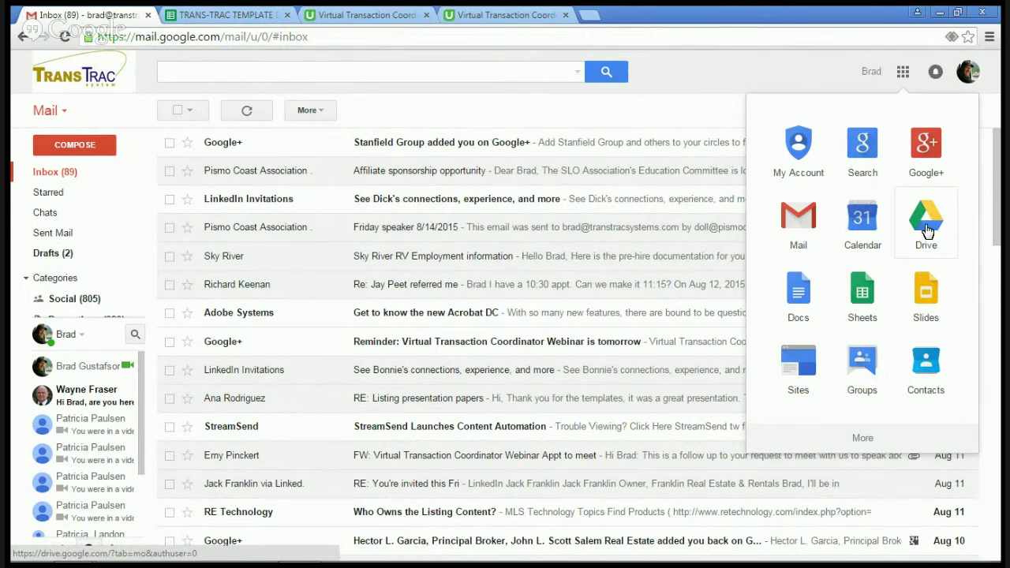
Step: Open Google Drive and create a new blank Google Sheets spreadsheet from the NEW menu
left_click(927, 230)
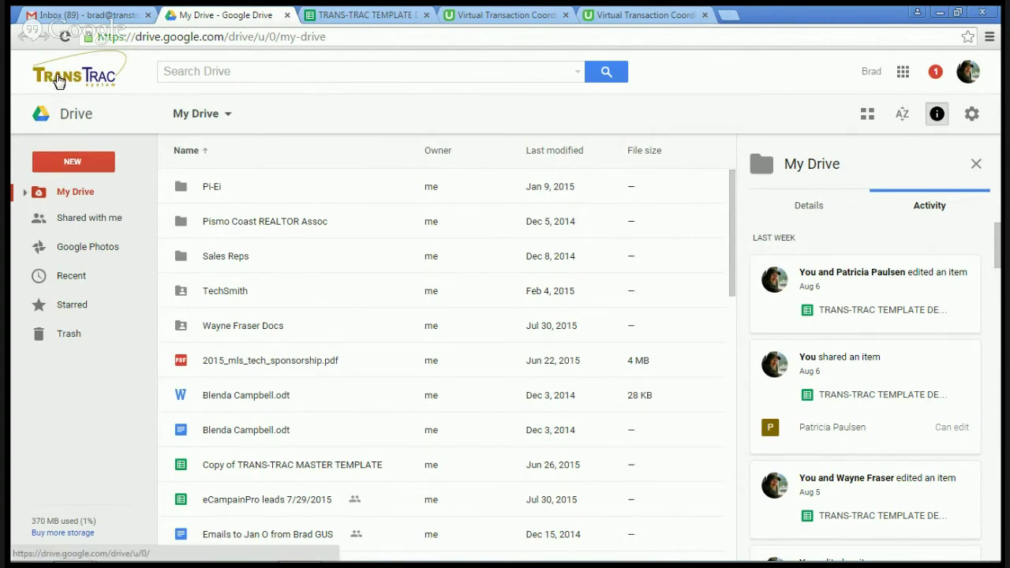
left_click(82, 170)
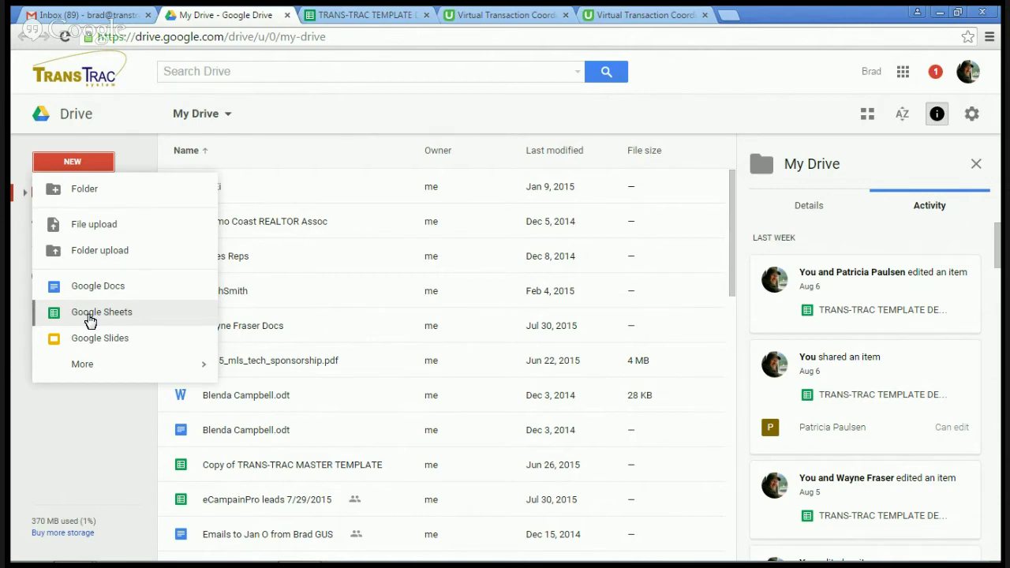
left_click(90, 316)
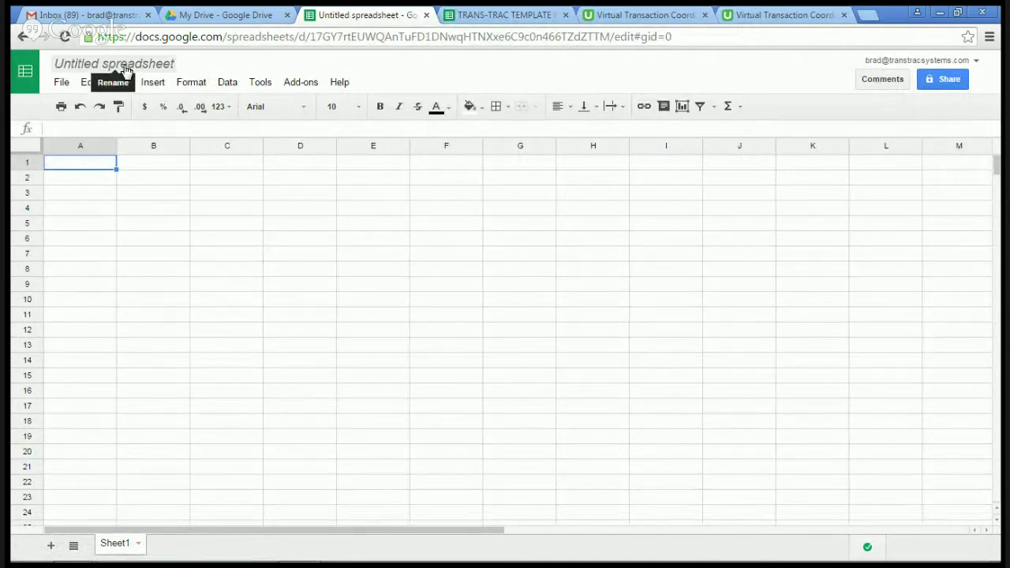
left_click(127, 69)
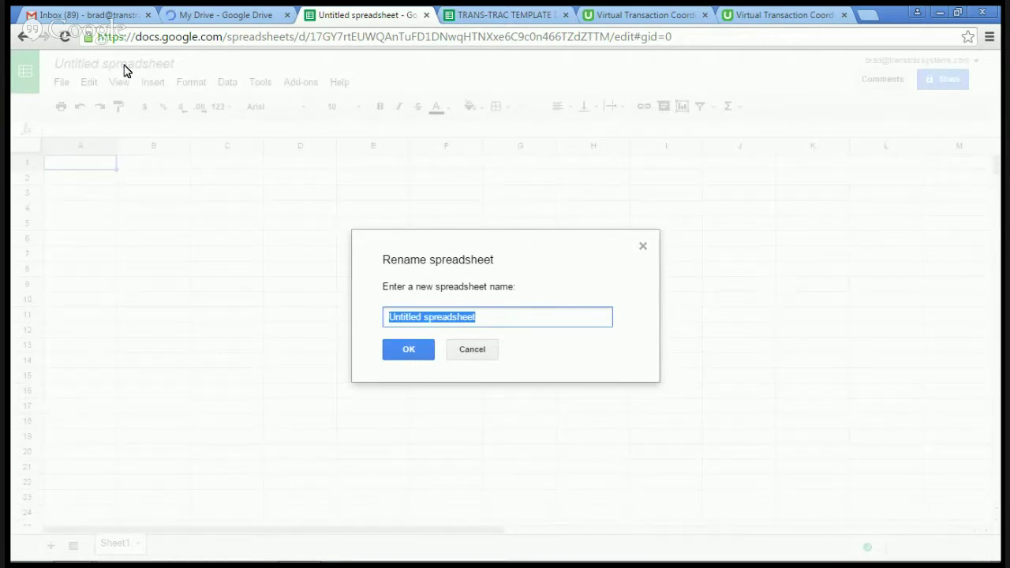
Step: Enter 'Webinar Demo' as the spreadsheet's new name and confirm it
type("Web")
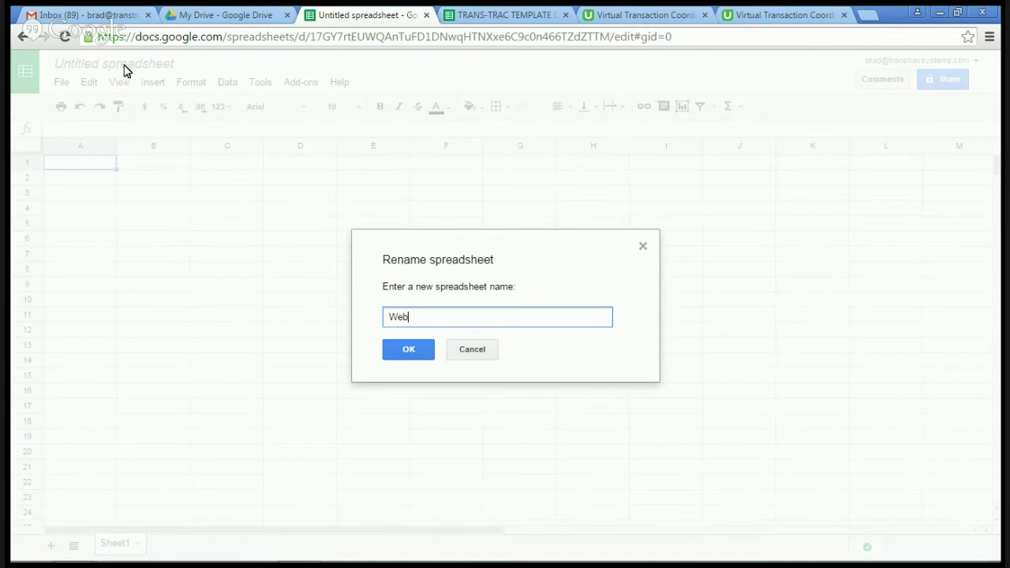
type("inar Demo")
left_click(412, 353)
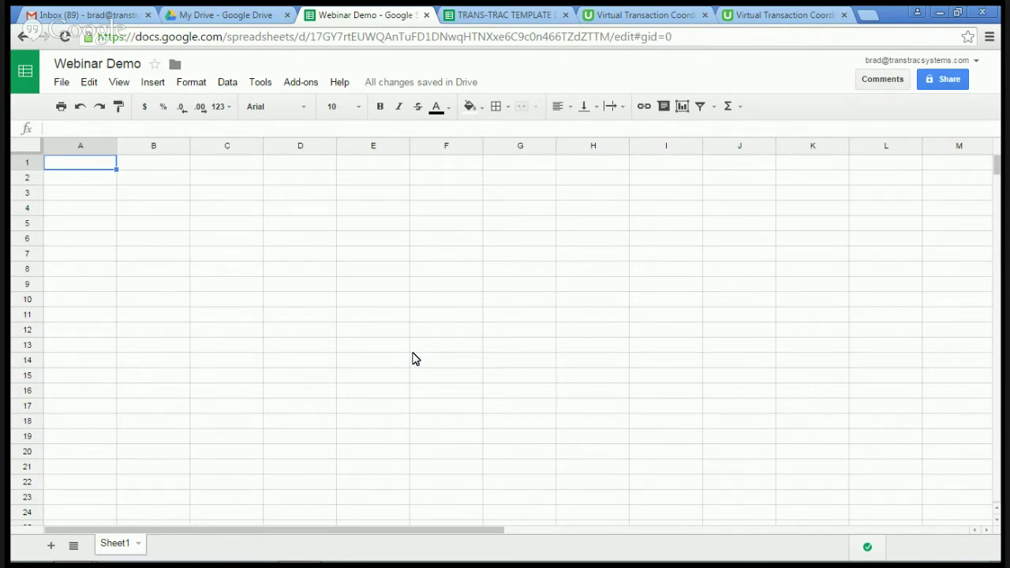
Step: Enter the headers Address, Client, Sign, Lockbox and MLS in cells A1–E1
type("A")
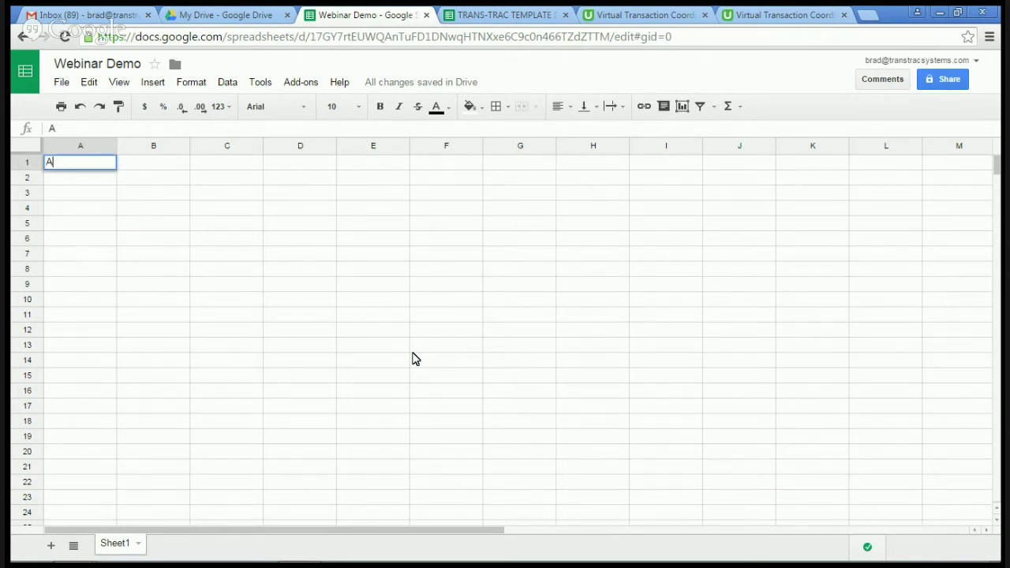
type("ddress")
key("Tab")
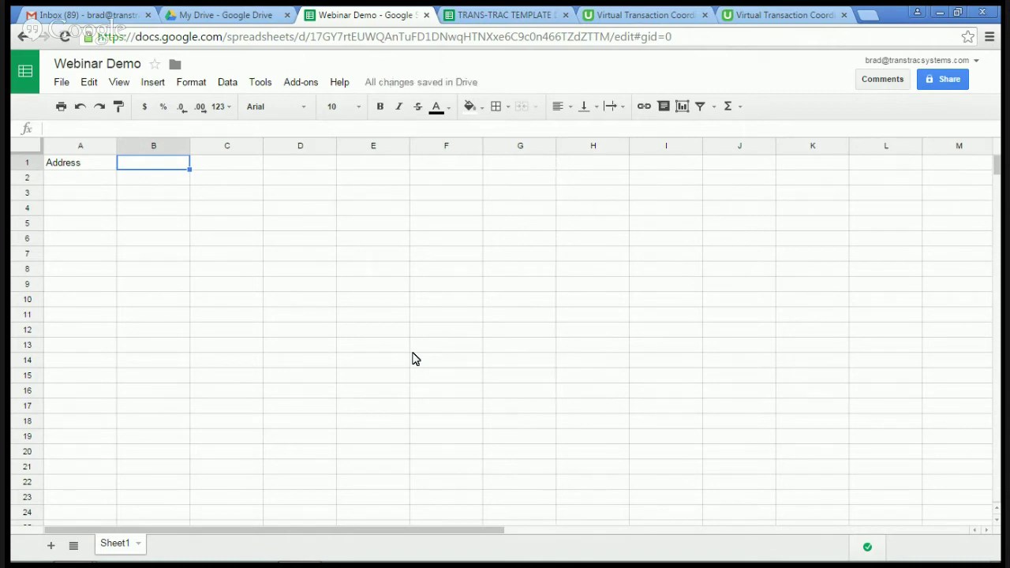
type("Client")
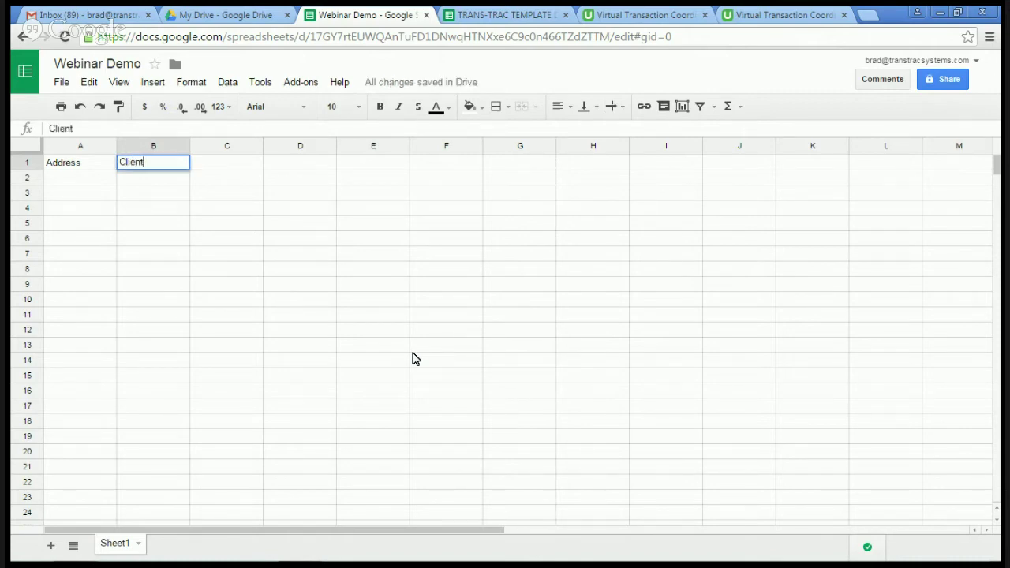
key("Tab")
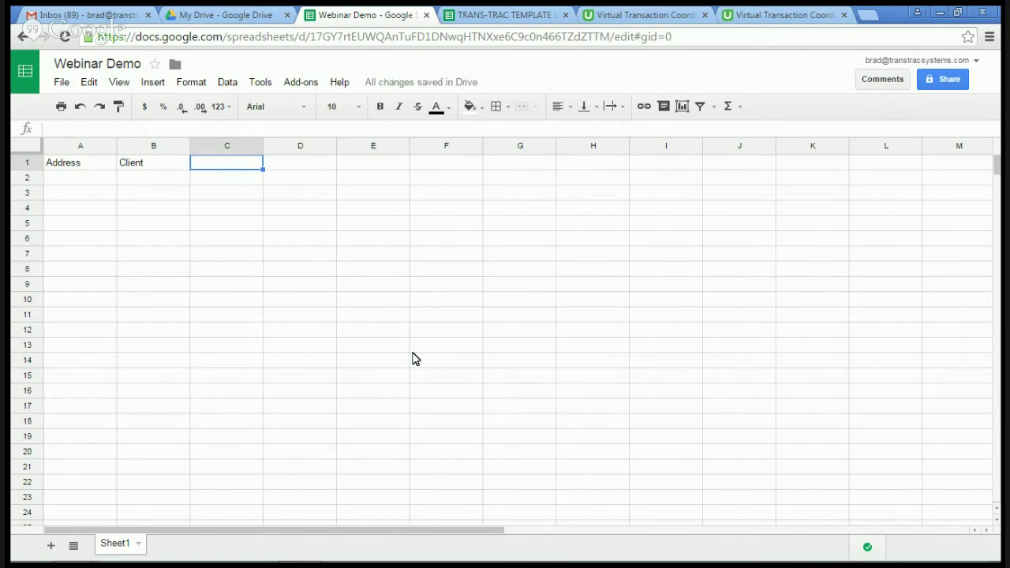
type("Sign")
key("Tab")
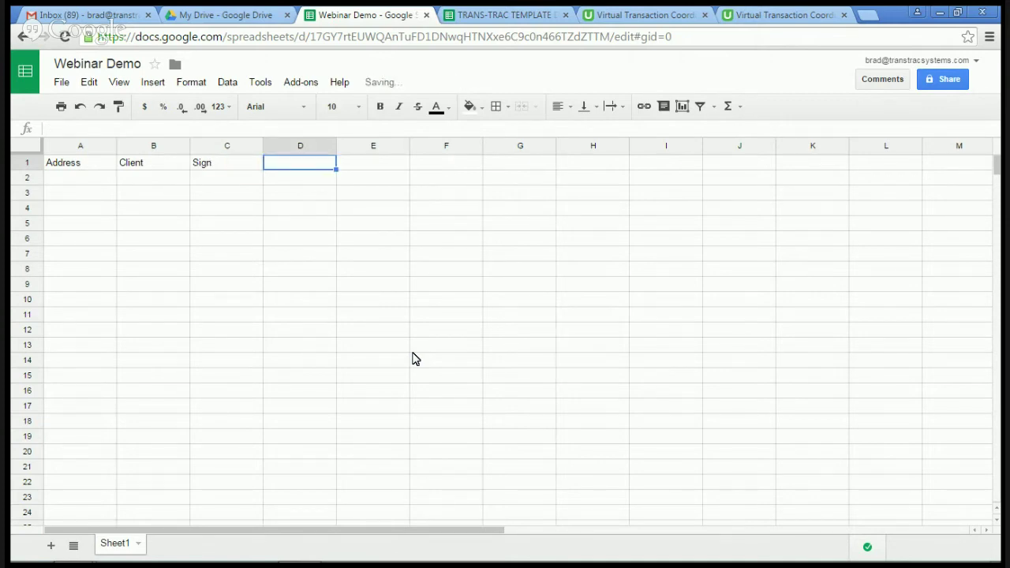
type("Lockbox")
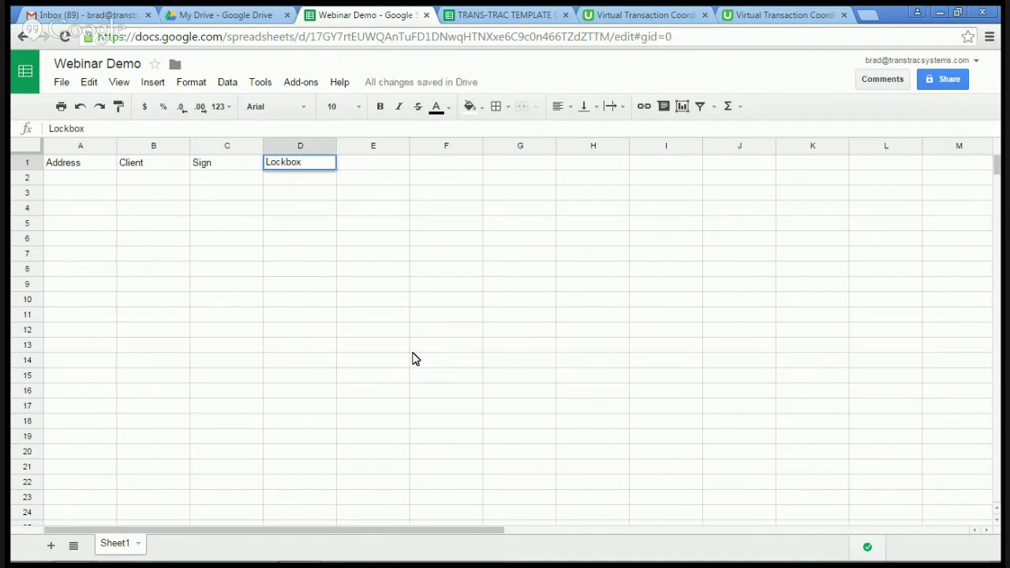
key("Tab")
type("MLS")
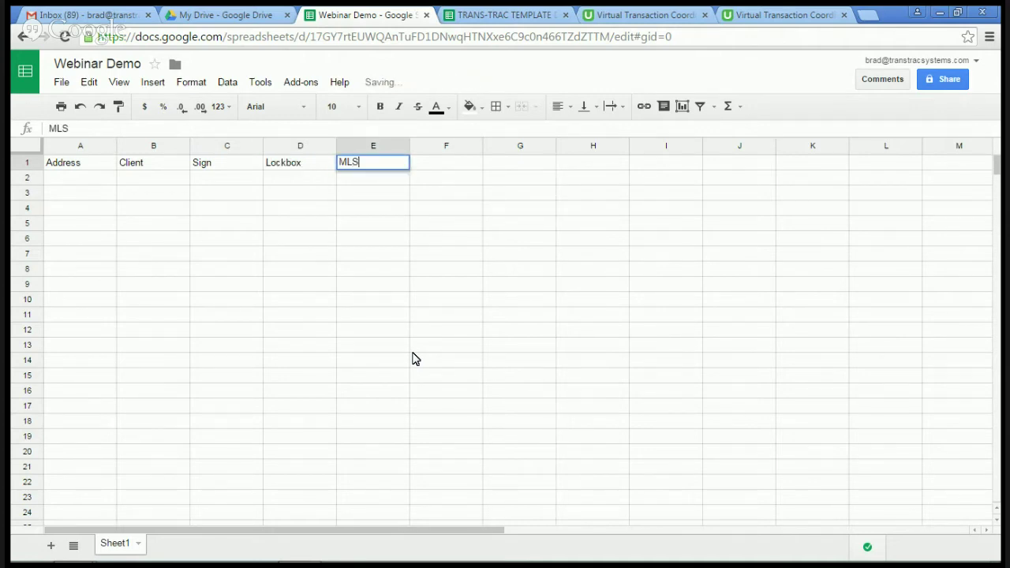
key("Tab")
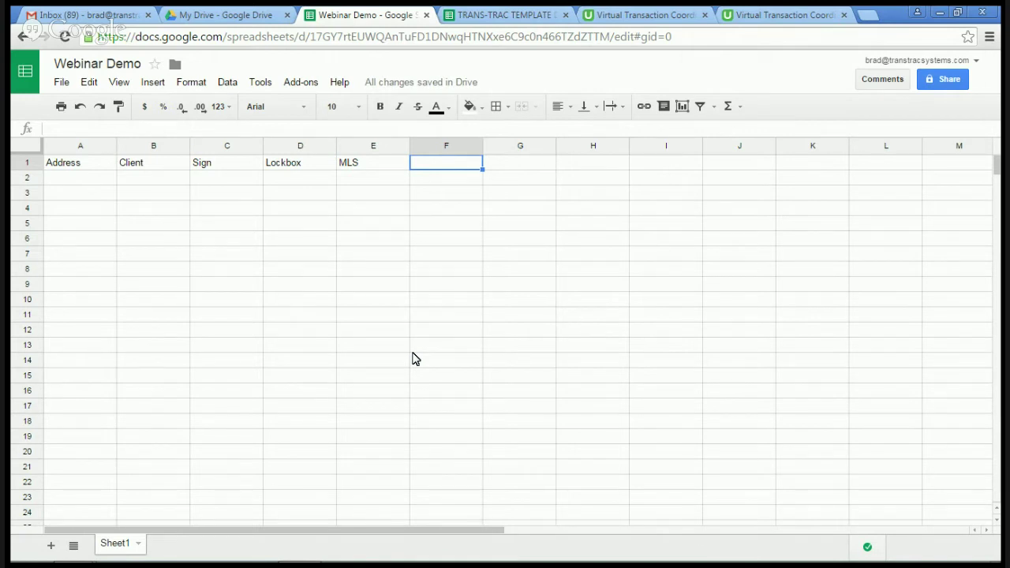
Step: Add the headers Inspections, Seller escrow, Buyer Escrow and Cash Check in F1–I1
type("Inspections")
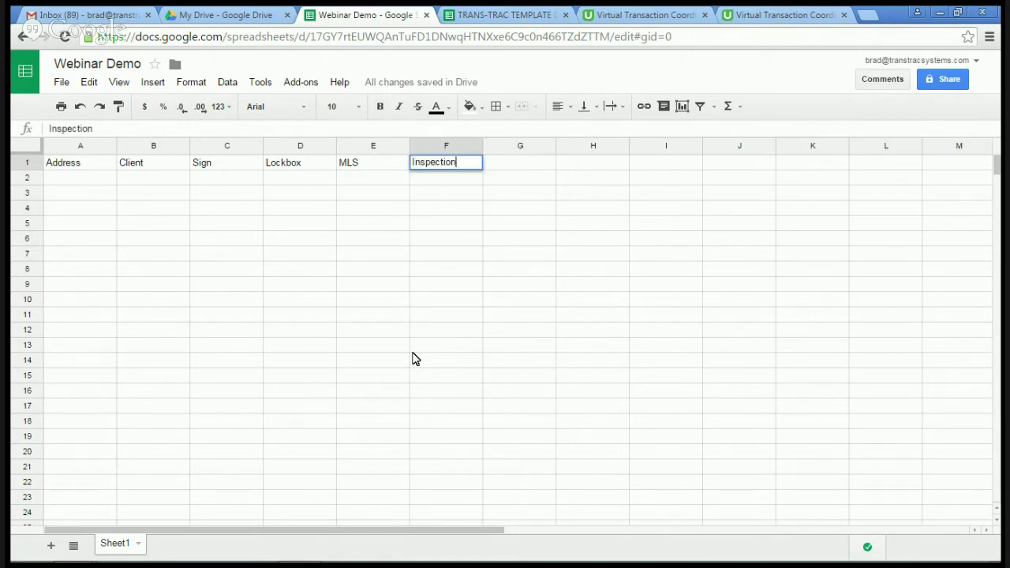
key("Tab")
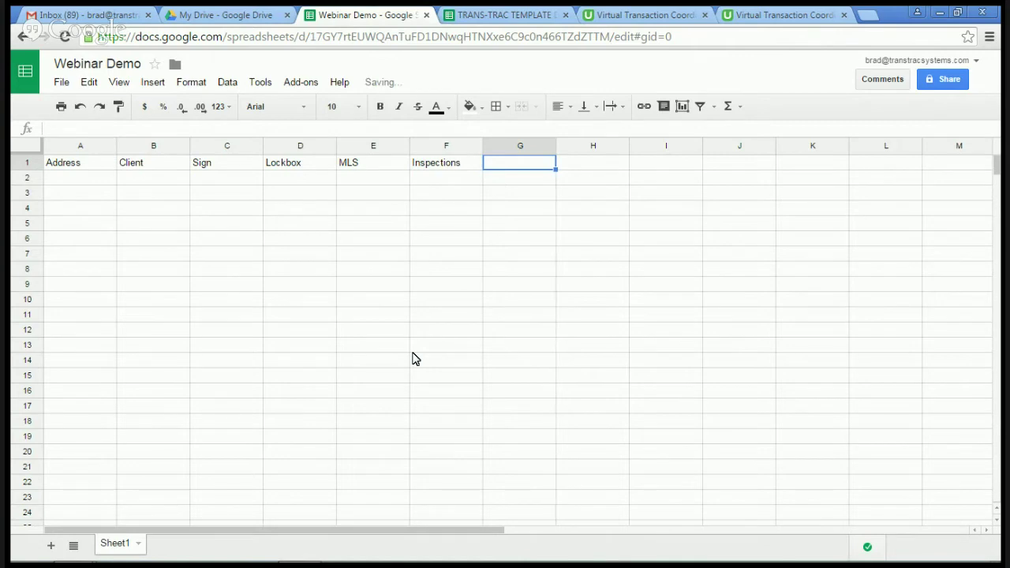
type("Seller es")
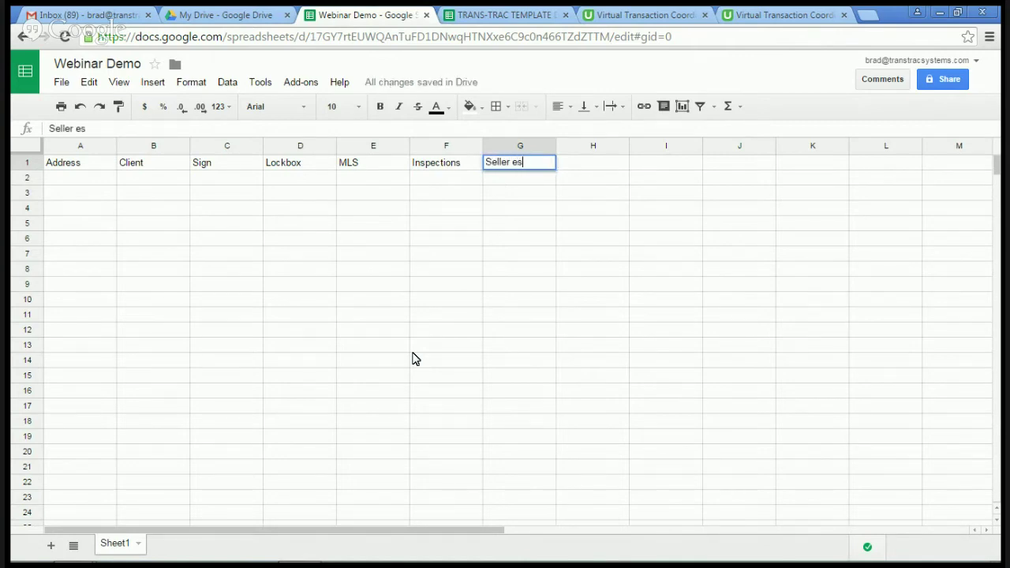
type("crow")
key("Tab")
type("Buyer ")
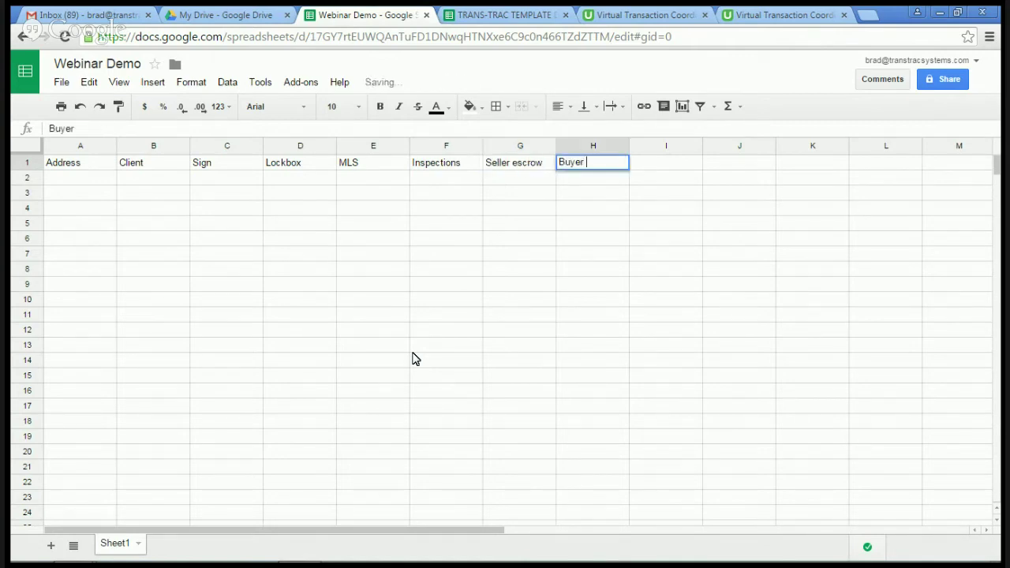
type("Escr")
key("BackSpace")
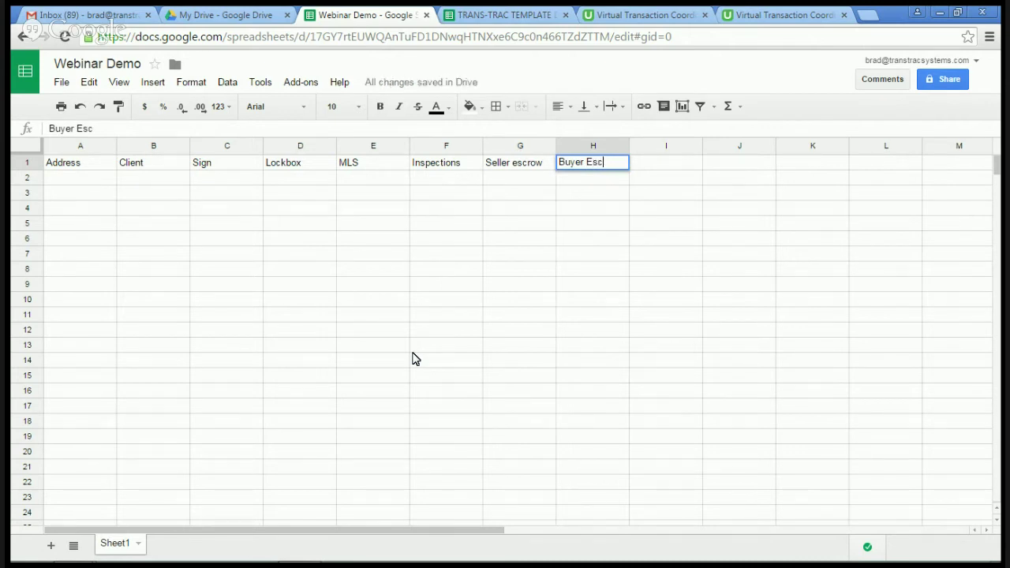
type("ro")
key("BackSpace")
key("BackSpace")
type("row")
key("Tab")
type("C")
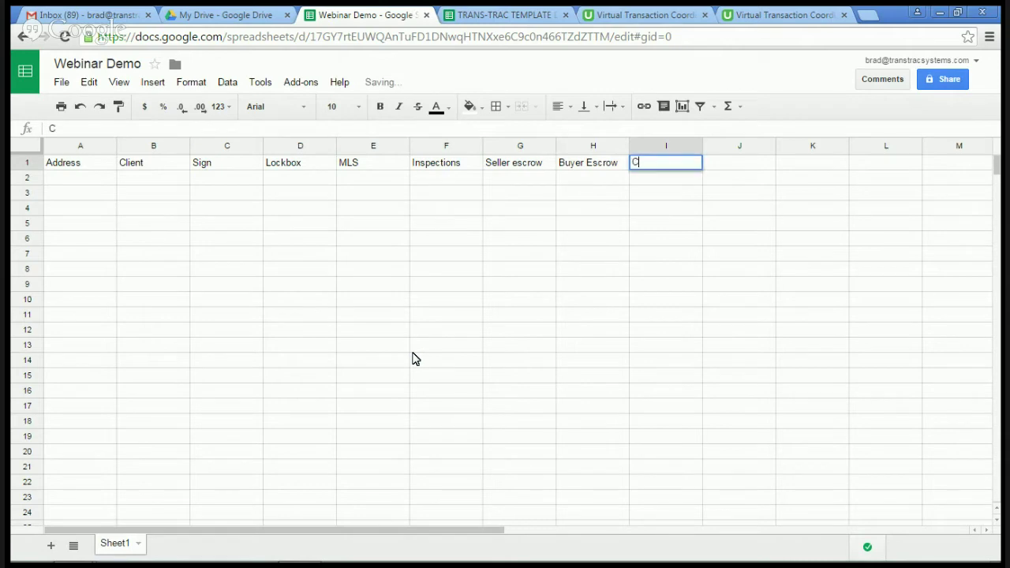
type("ash Check")
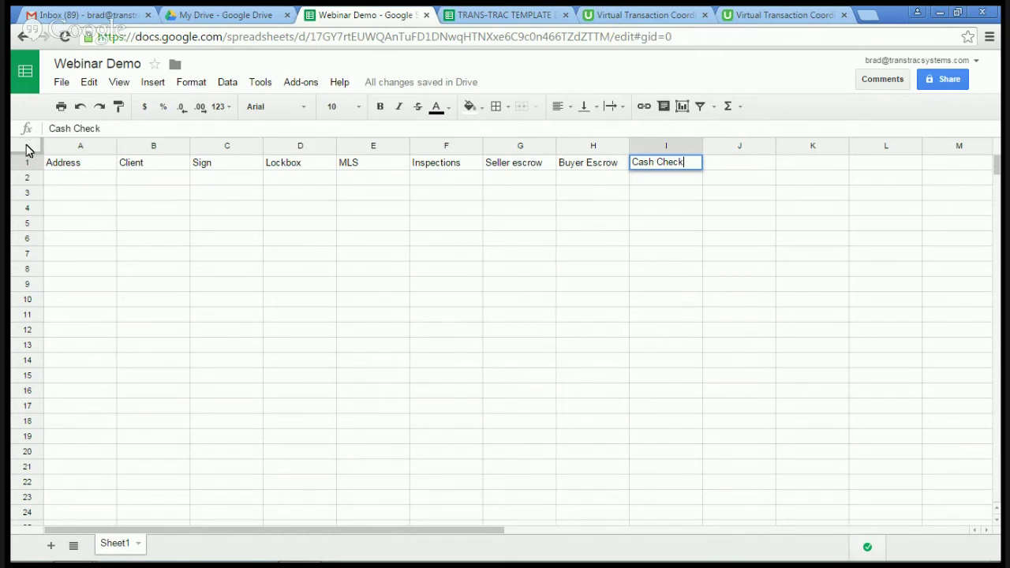
Step: Freeze row 1 and scroll the sheet to confirm the headings stay pinned
left_click(27, 150)
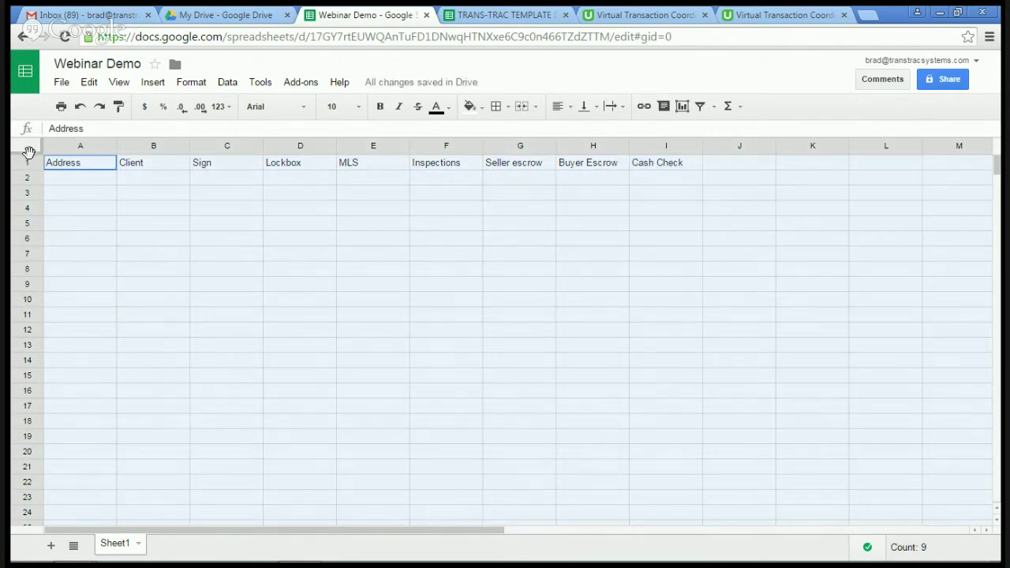
left_click(73, 188)
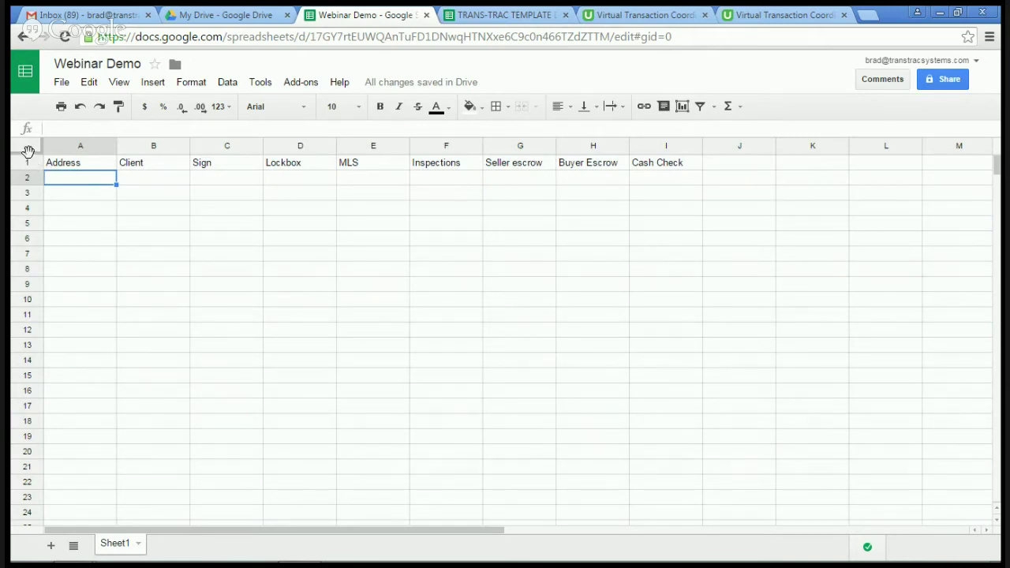
left_click_drag(27, 151, 26, 169)
scroll(151, 275, "down", 3)
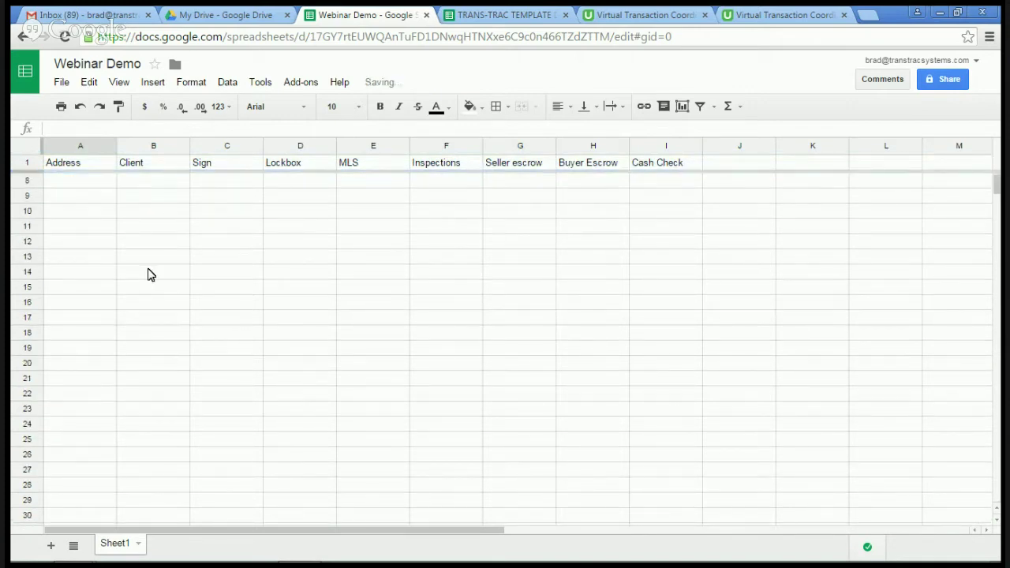
scroll(151, 275, "up", 3)
left_click(106, 215)
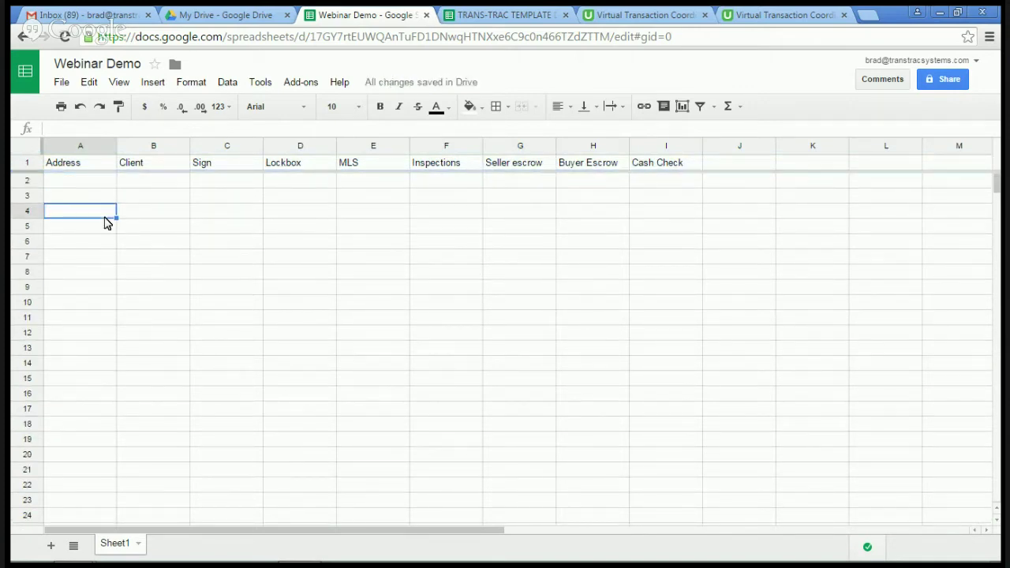
left_click(105, 361)
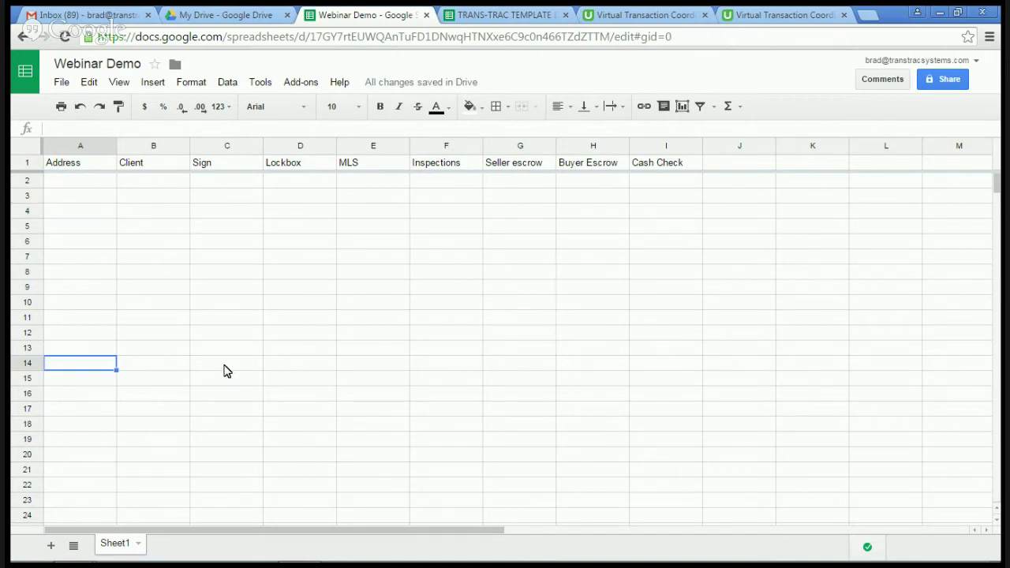
scroll(224, 371, "down", 1)
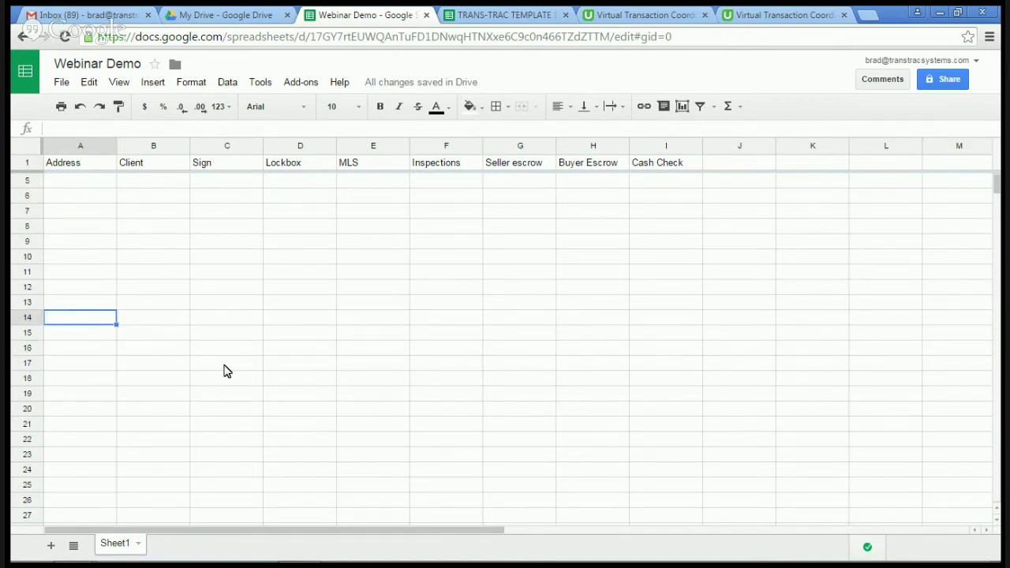
scroll(224, 370, "down", 2)
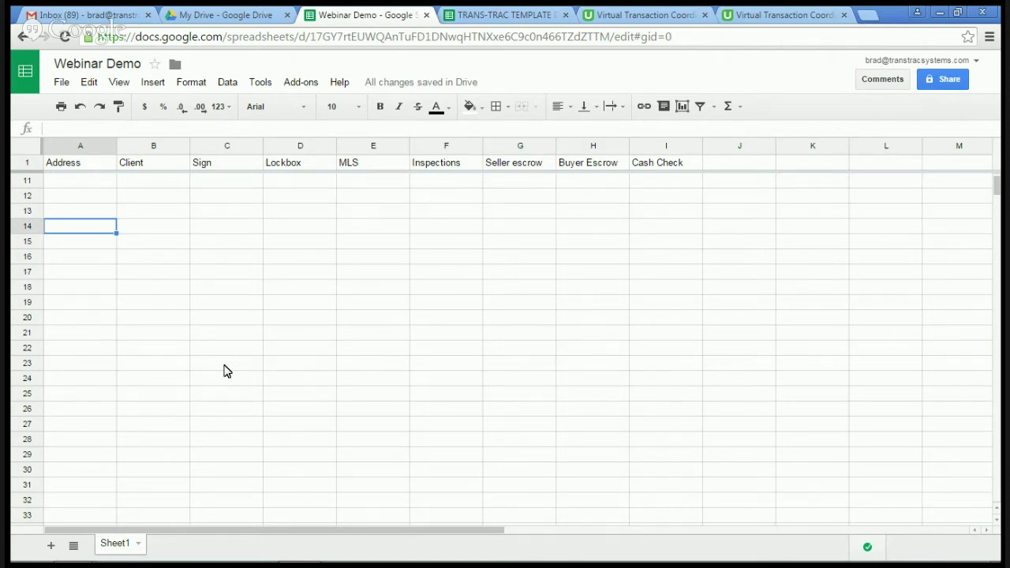
scroll(224, 371, "up", 3)
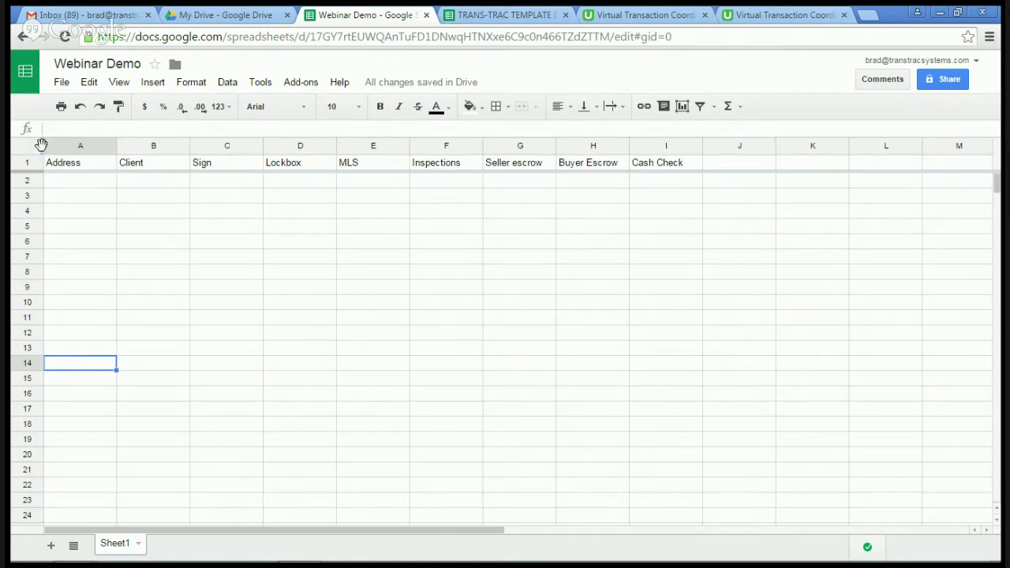
left_click_drag(41, 145, 118, 145)
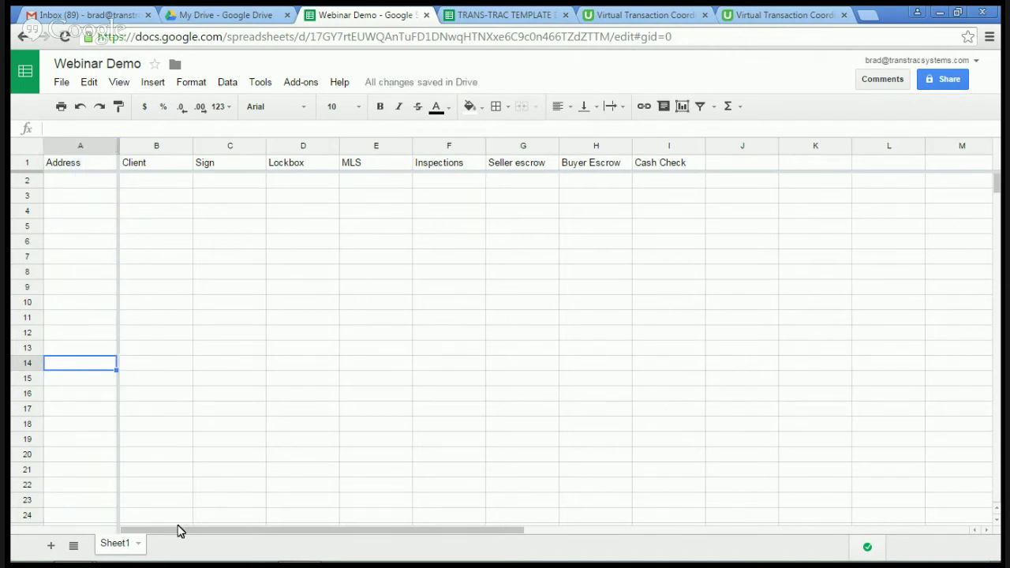
left_click_drag(189, 534, 172, 525)
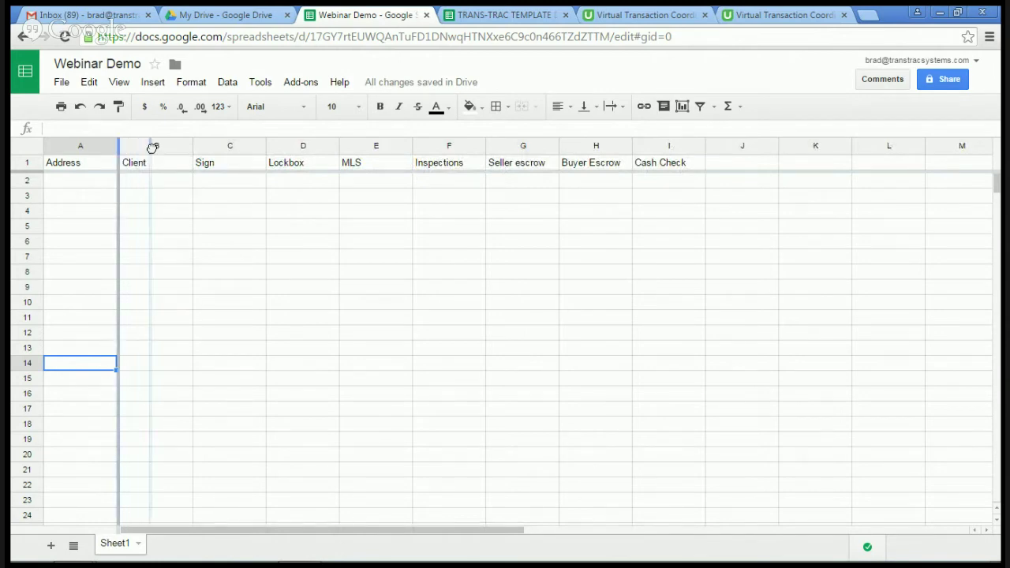
left_click_drag(194, 155, 193, 157)
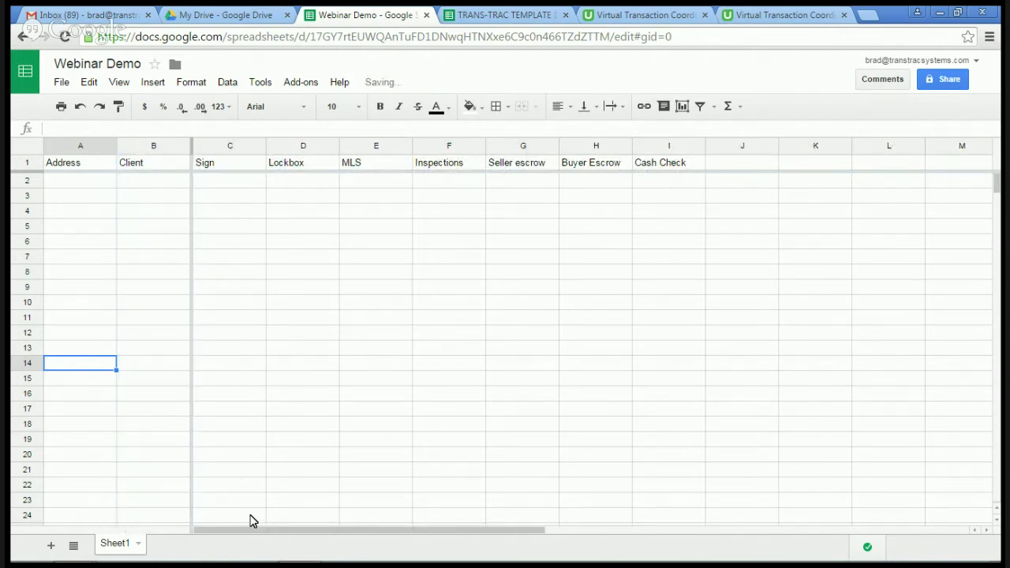
left_click_drag(255, 535, 232, 526)
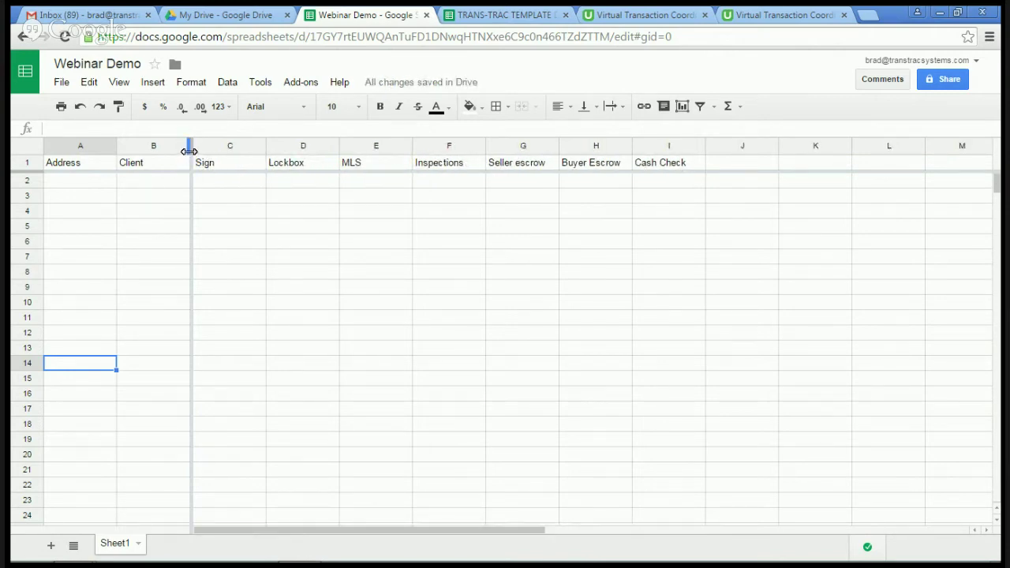
left_click_drag(192, 146, 121, 144)
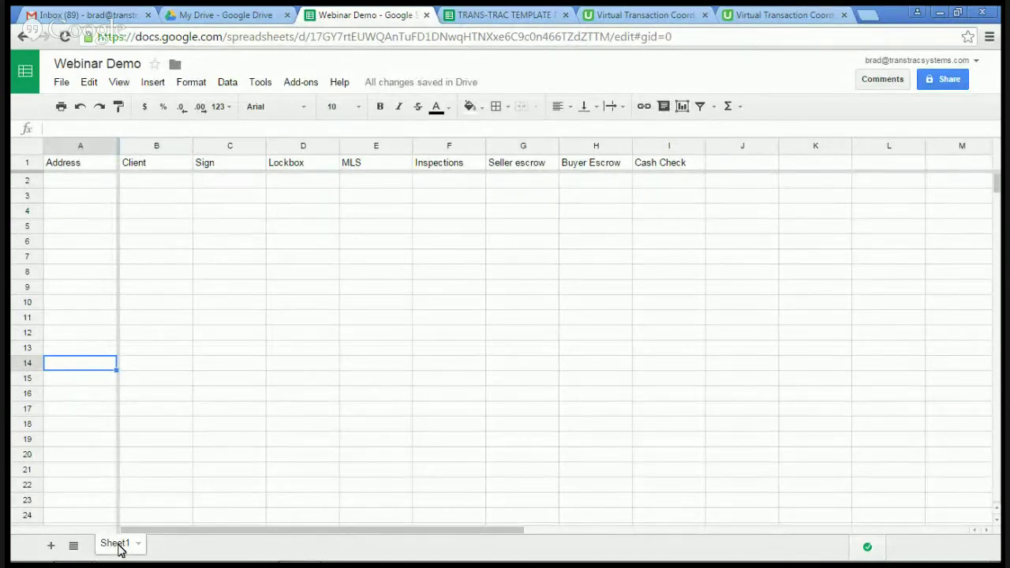
Step: Change the Sheet1 tab's name to TRANSACTIONS through its tab menu
left_click(138, 545)
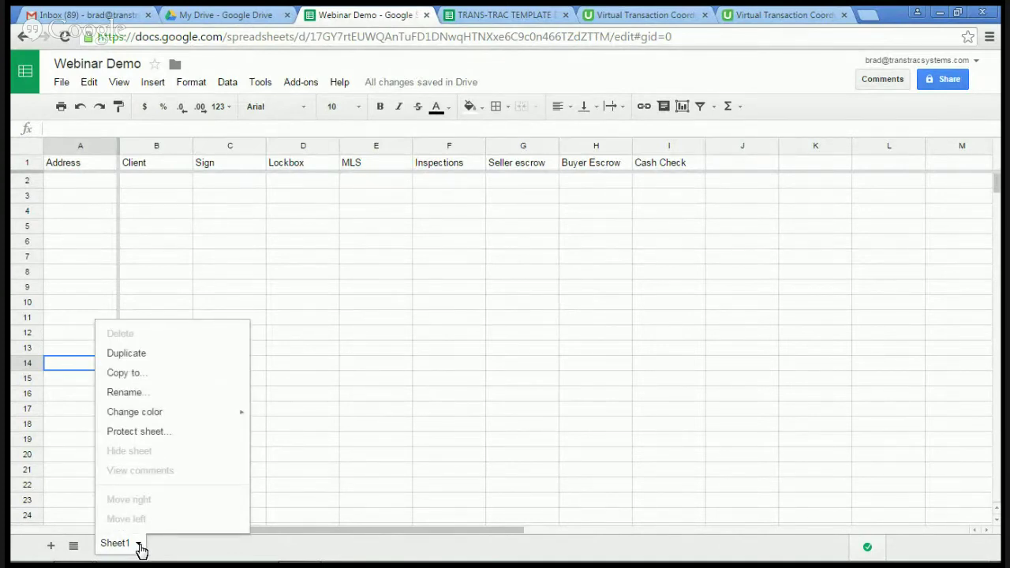
left_click(144, 394)
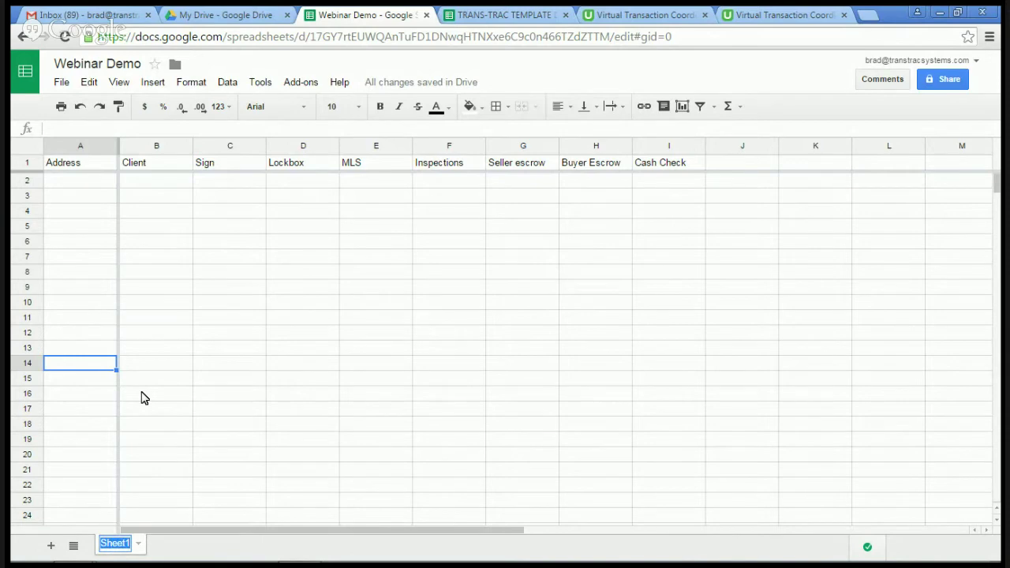
type("TRANSACTI")
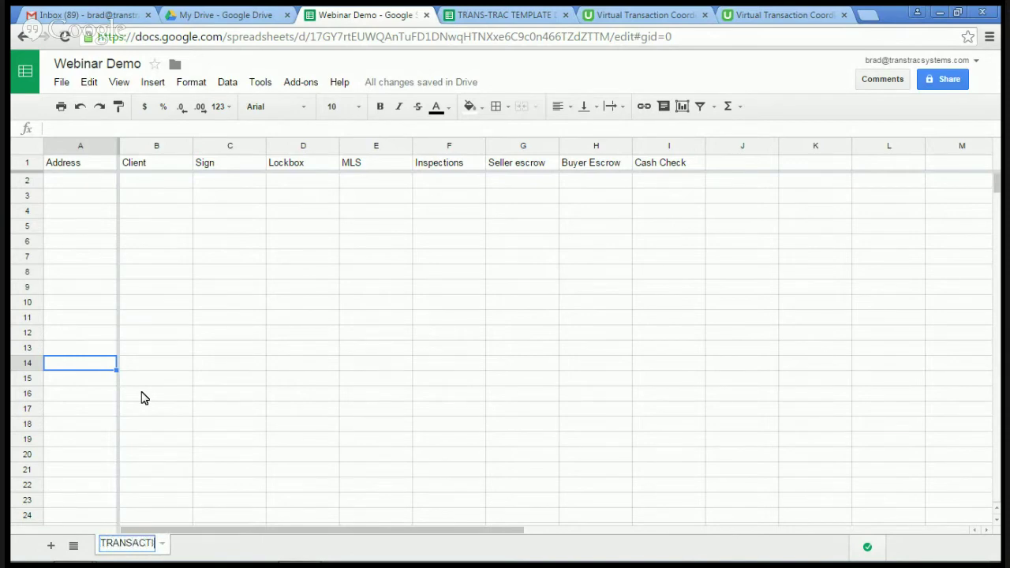
type("ONS")
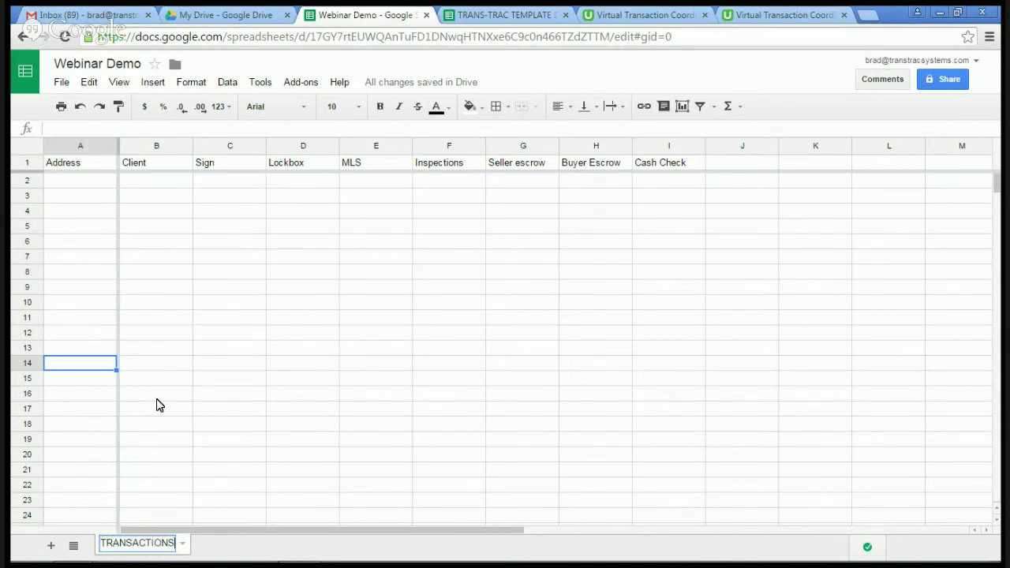
left_click(249, 547)
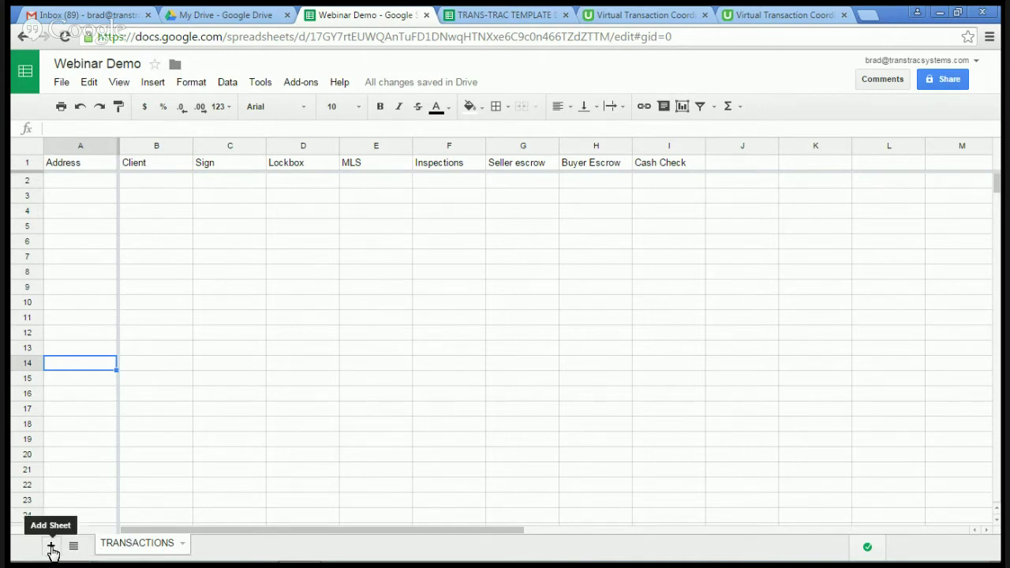
Step: Add seven new blank sheets after TRANSACTIONS
left_click(51, 547)
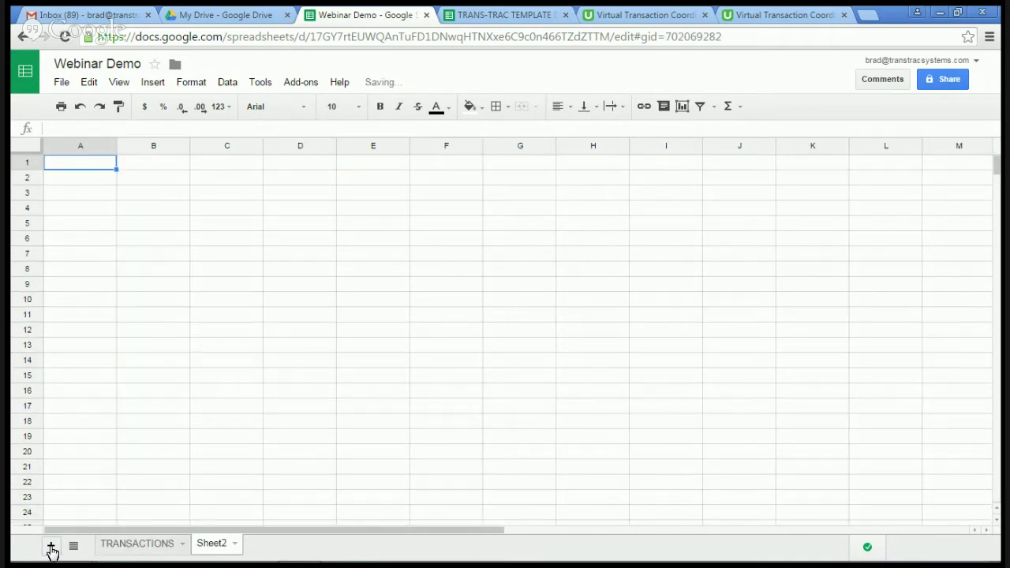
left_click(51, 548)
left_click(51, 547)
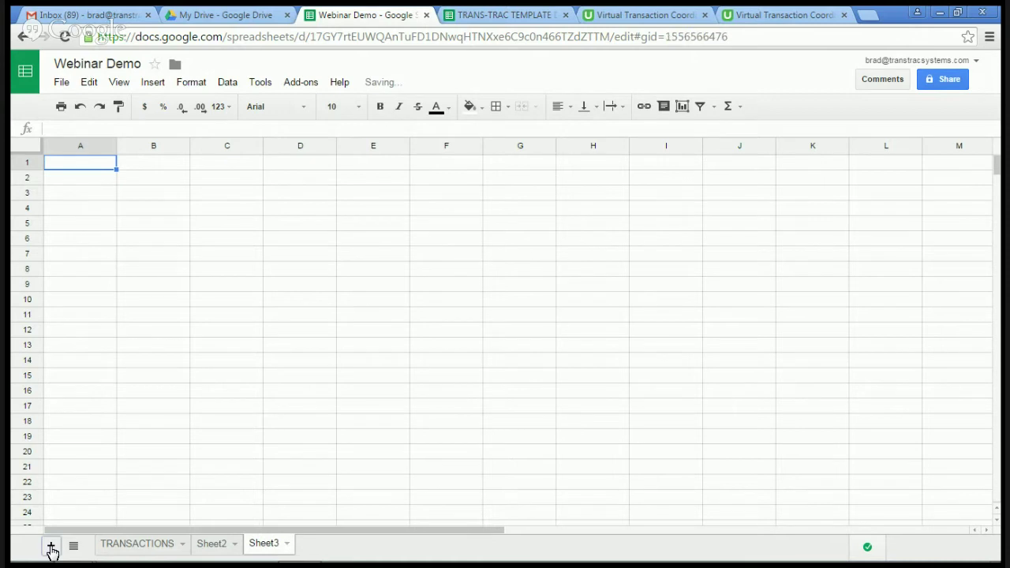
left_click(51, 548)
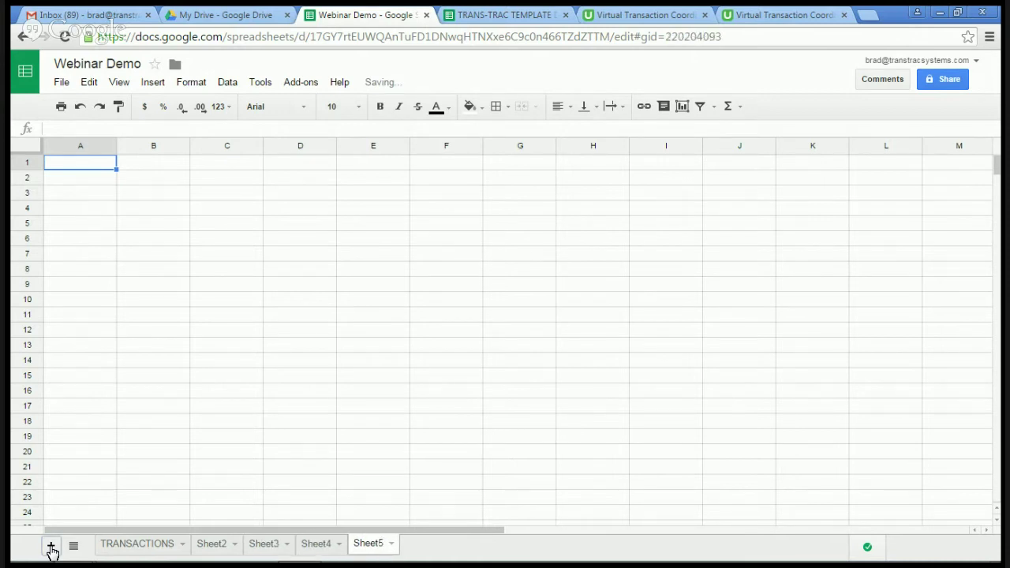
left_click(51, 548)
left_click(51, 547)
left_click(52, 547)
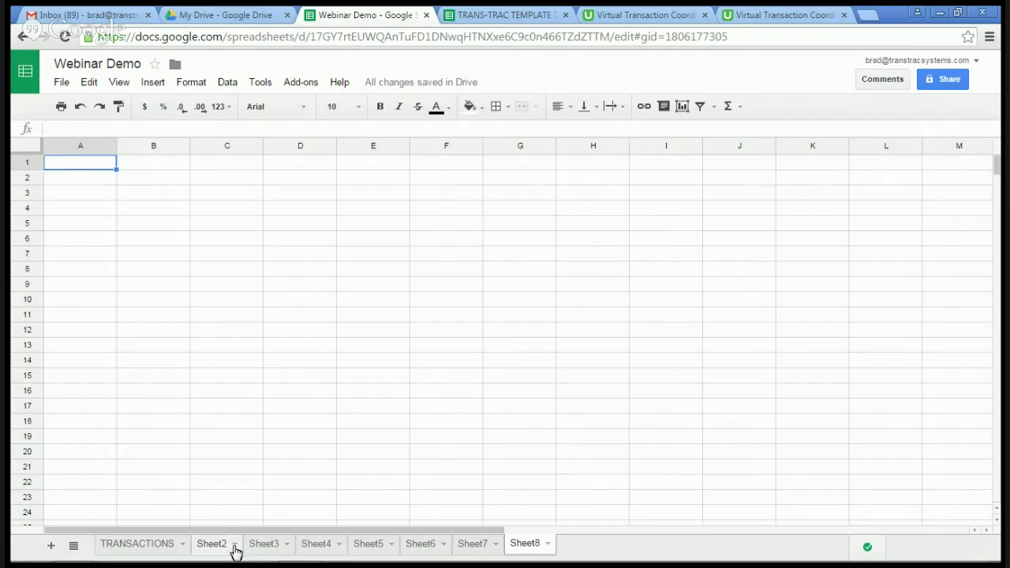
Step: Rename Sheet2 and Sheet3 to 2 and 3
left_click(235, 550)
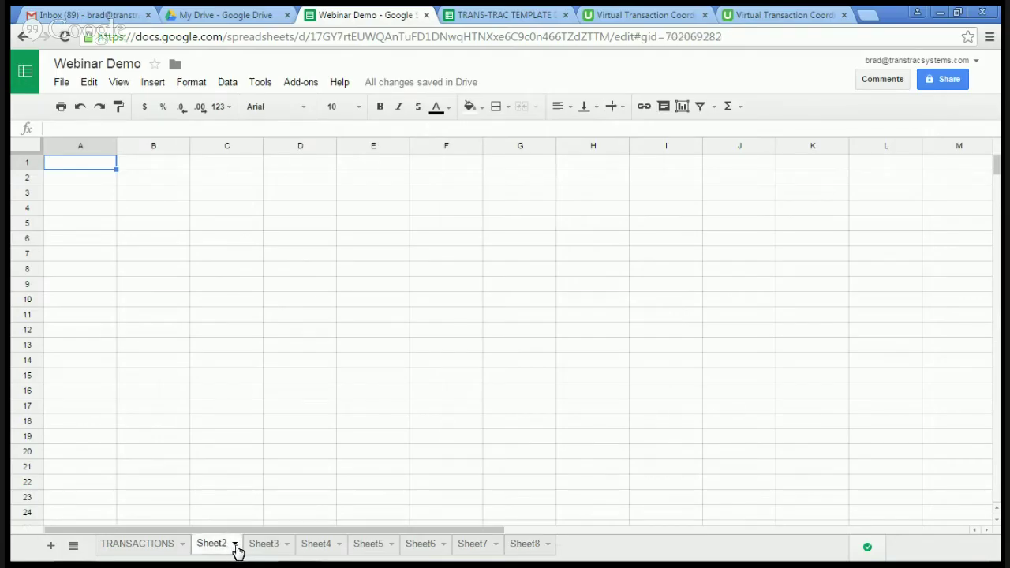
left_click(236, 549)
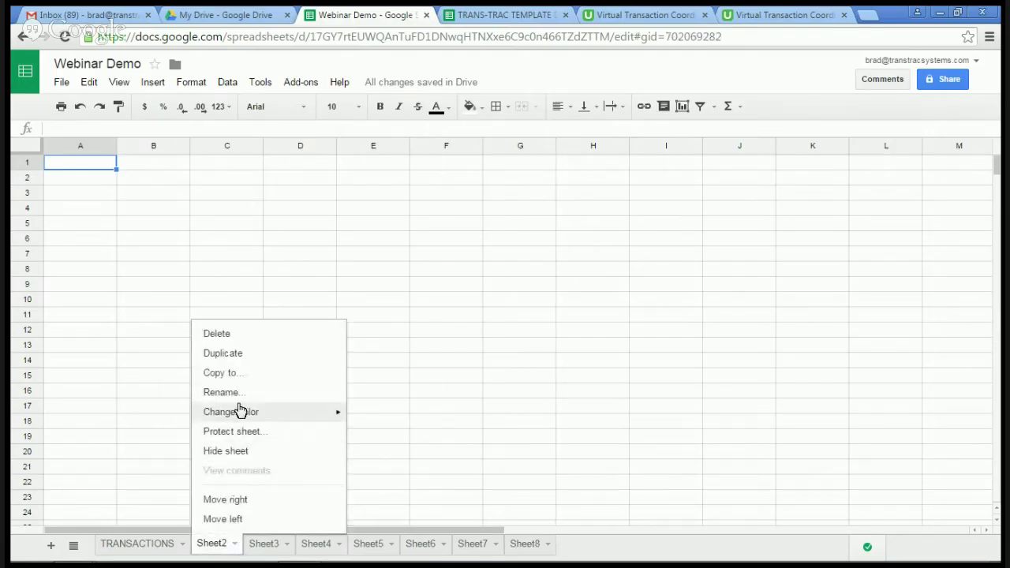
left_click(241, 397)
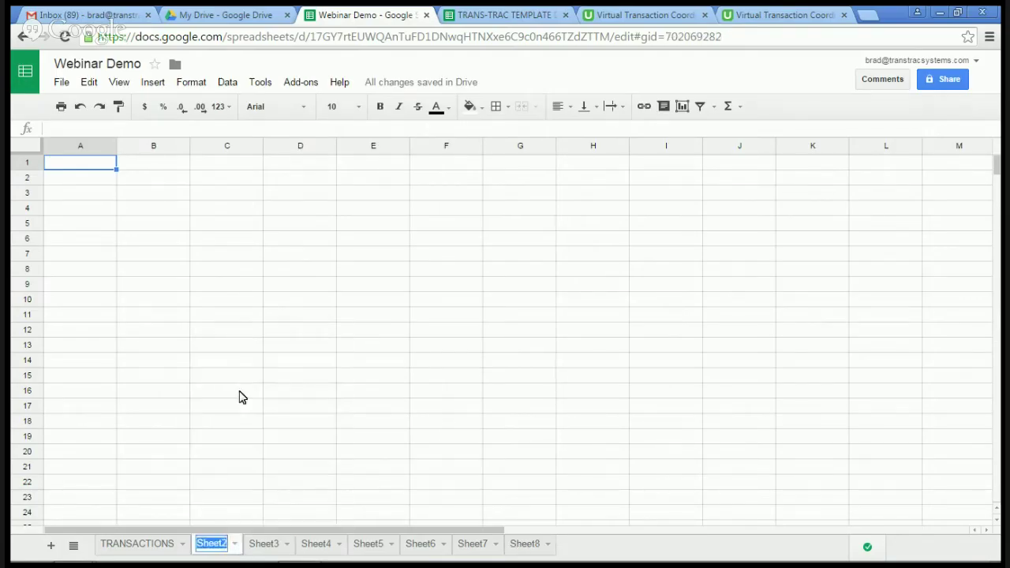
left_click(226, 546)
key("BackSpace")
key("BackSpace")
key("BackSpace")
key("BackSpace")
key("BackSpace")
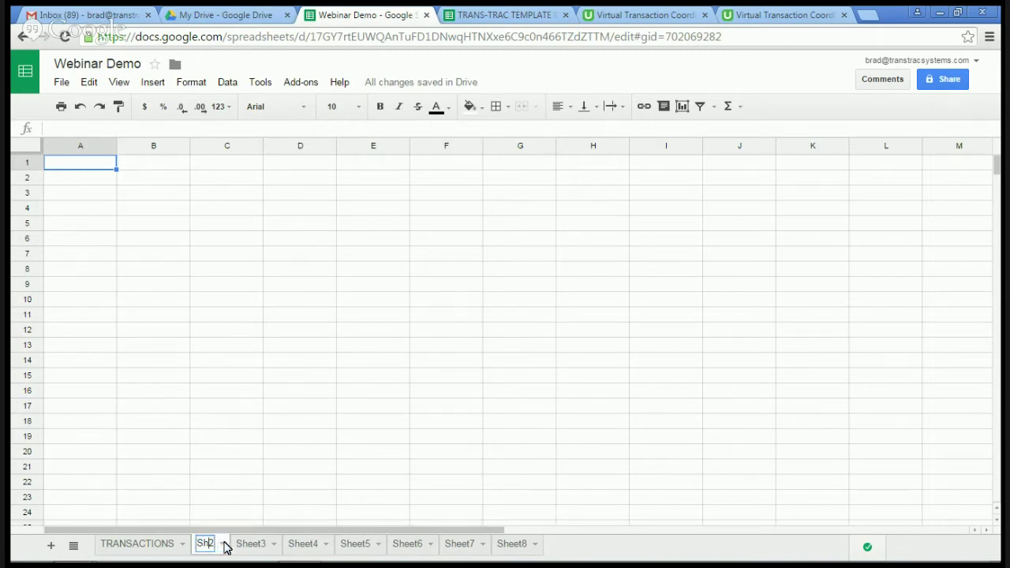
left_click(264, 551)
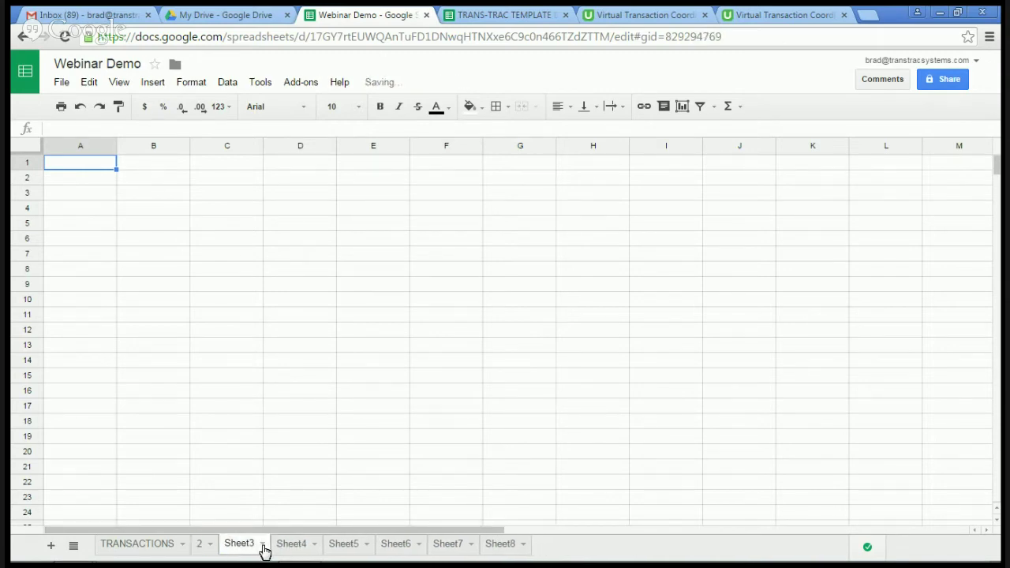
left_click(263, 546)
left_click(262, 398)
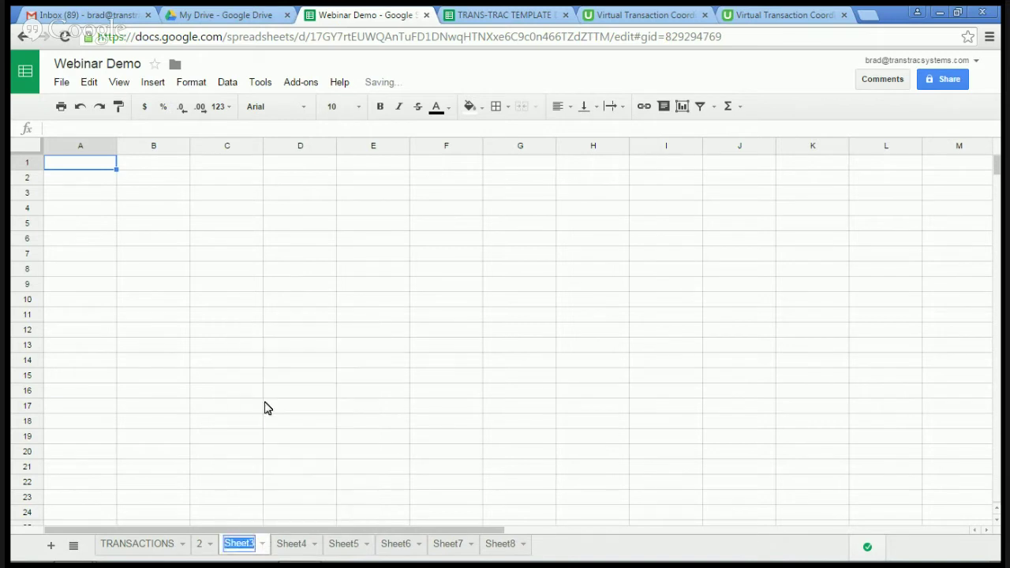
left_click(254, 549)
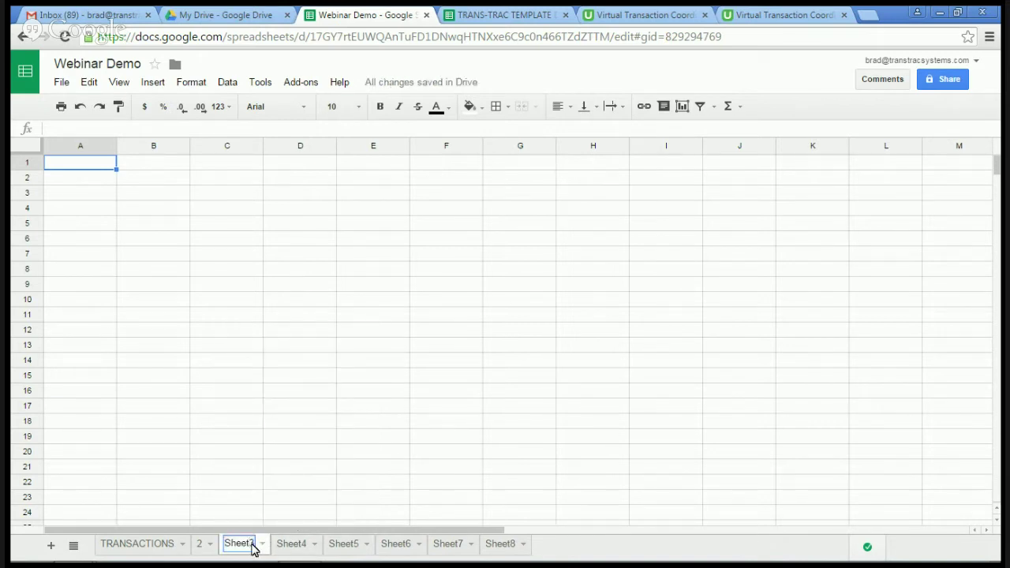
key("BackSpace")
key("BackSpace")
key("BackSpace")
key("BackSpace")
key("BackSpace")
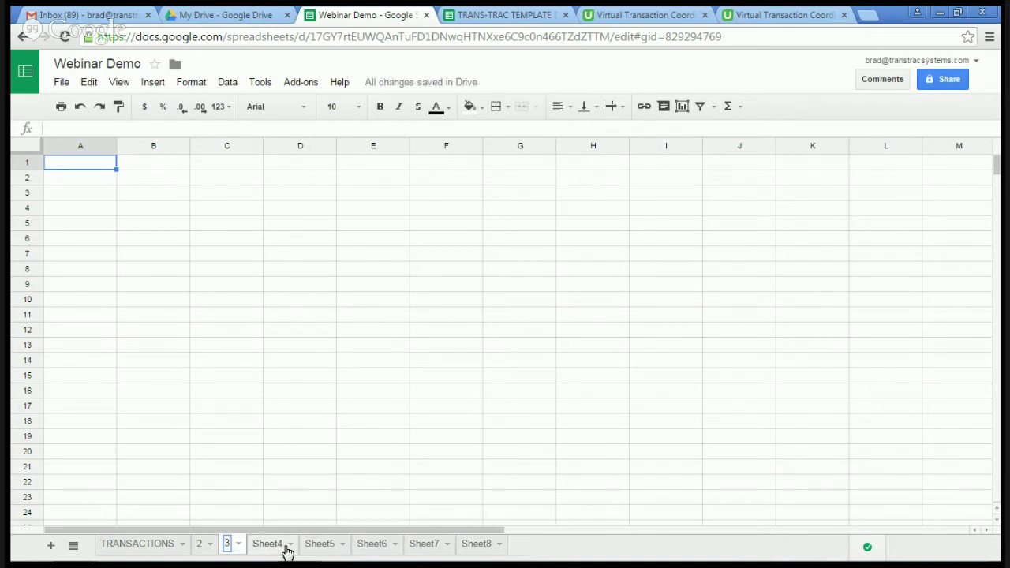
left_click(291, 550)
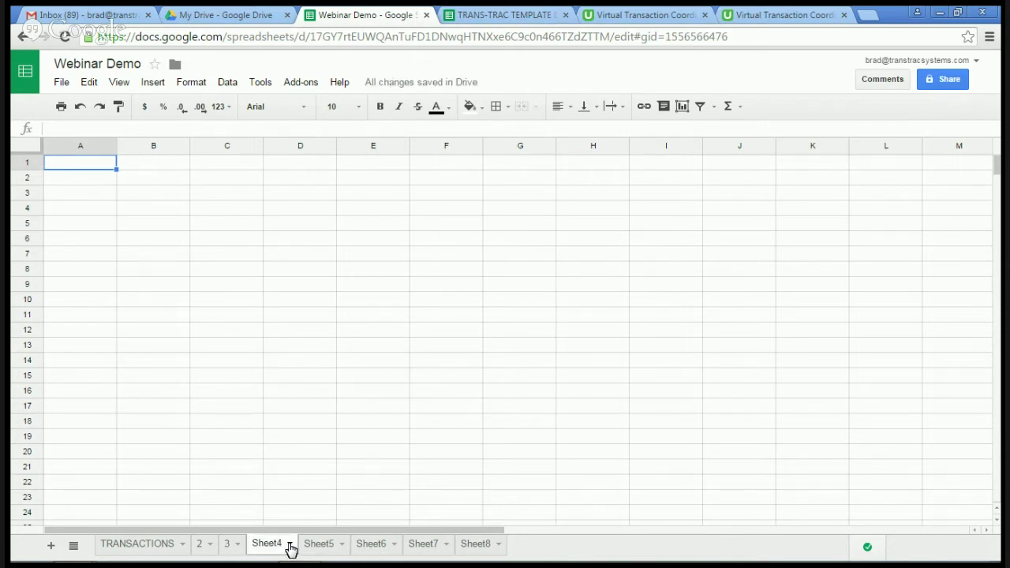
Step: Rename Sheet4, Sheet5 and Sheet6 to 4, A and B
left_click(289, 546)
left_click(304, 392)
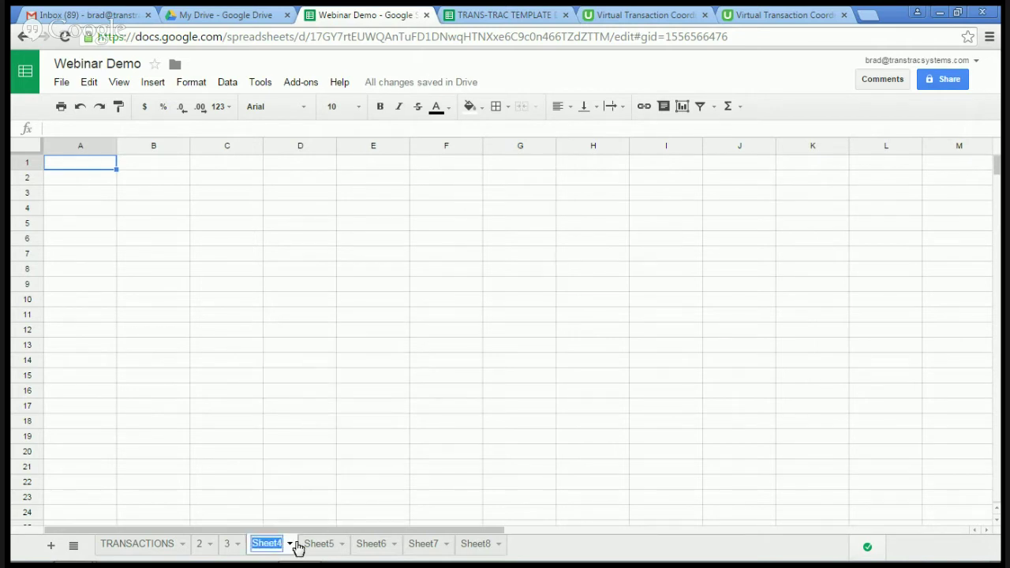
type("4")
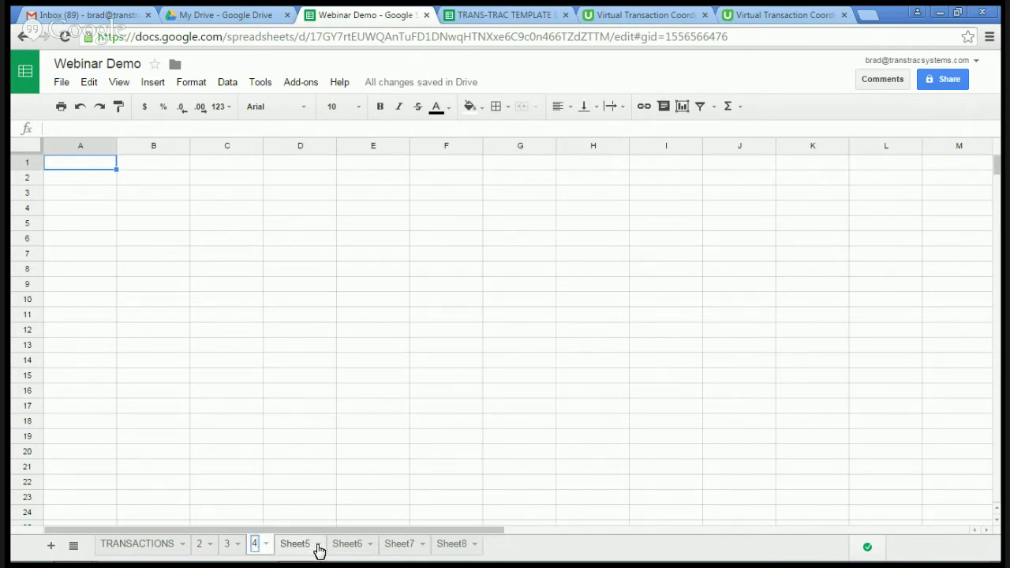
left_click(319, 550)
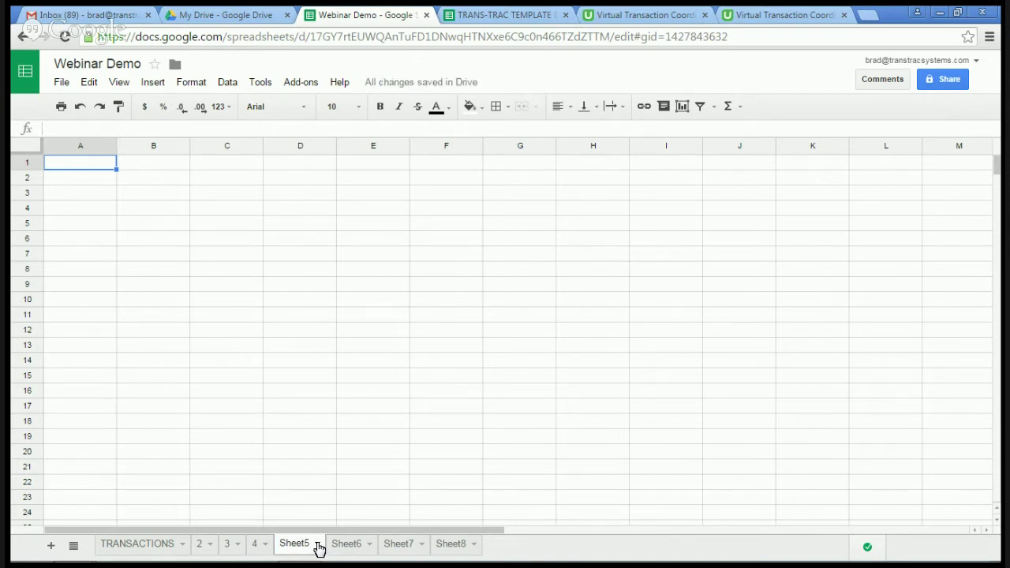
left_click(318, 545)
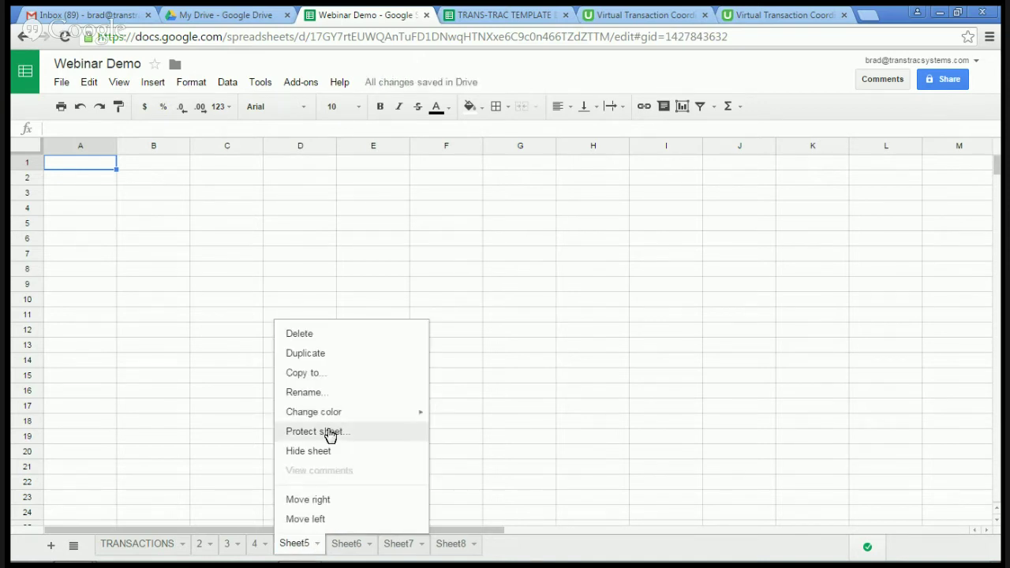
left_click(327, 393)
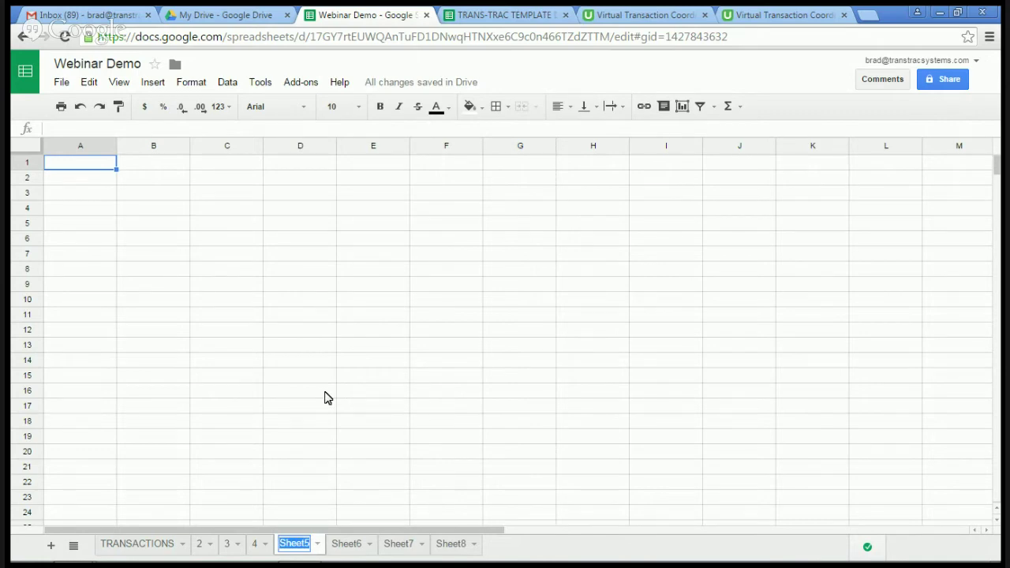
type("A")
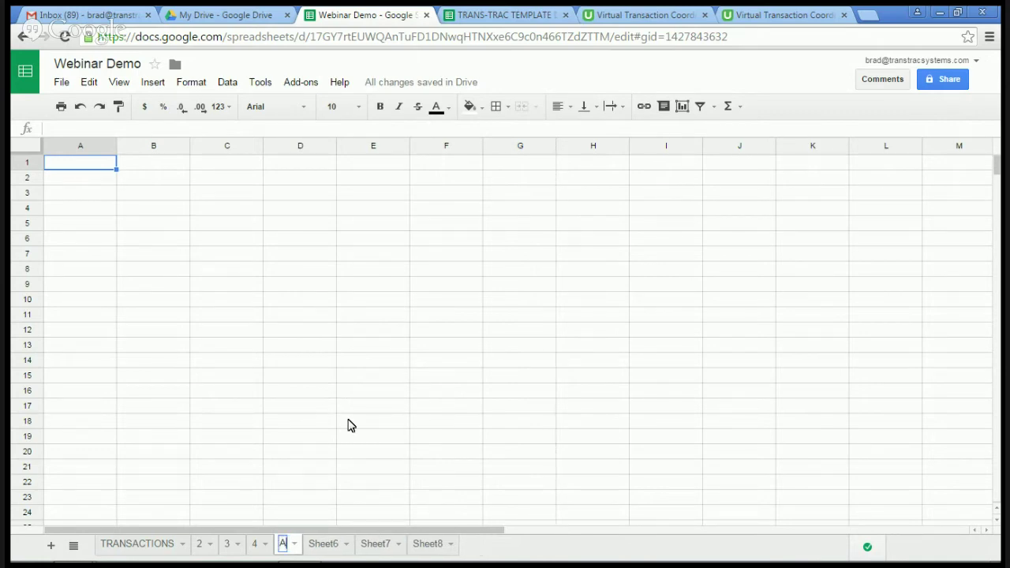
left_click(349, 549)
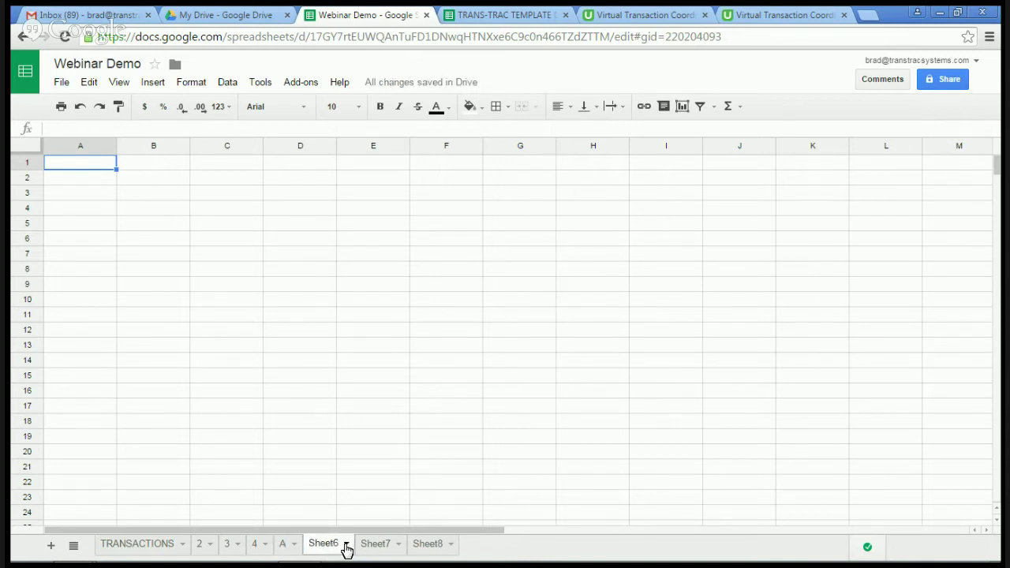
left_click(348, 547)
left_click(345, 395)
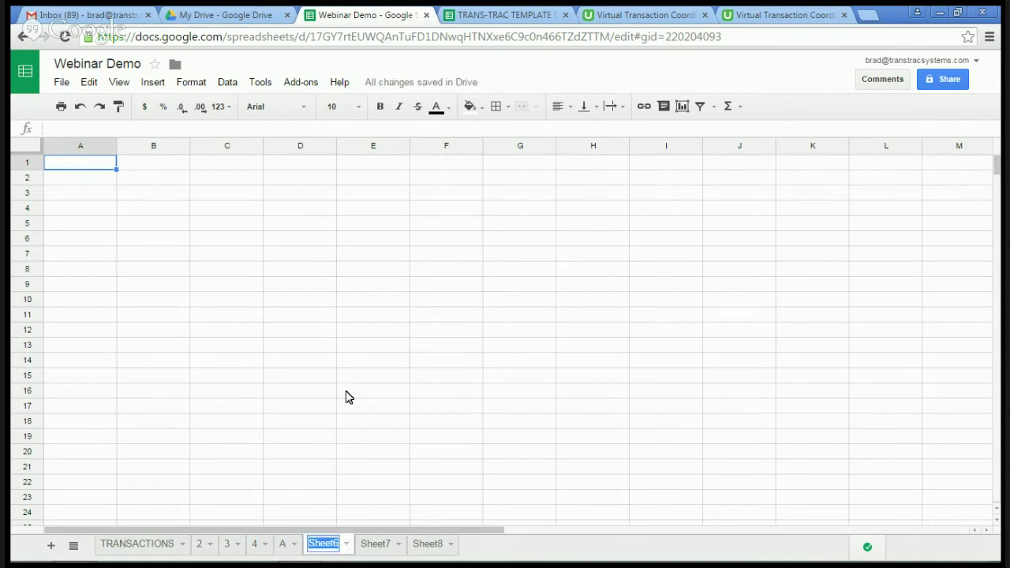
type("B")
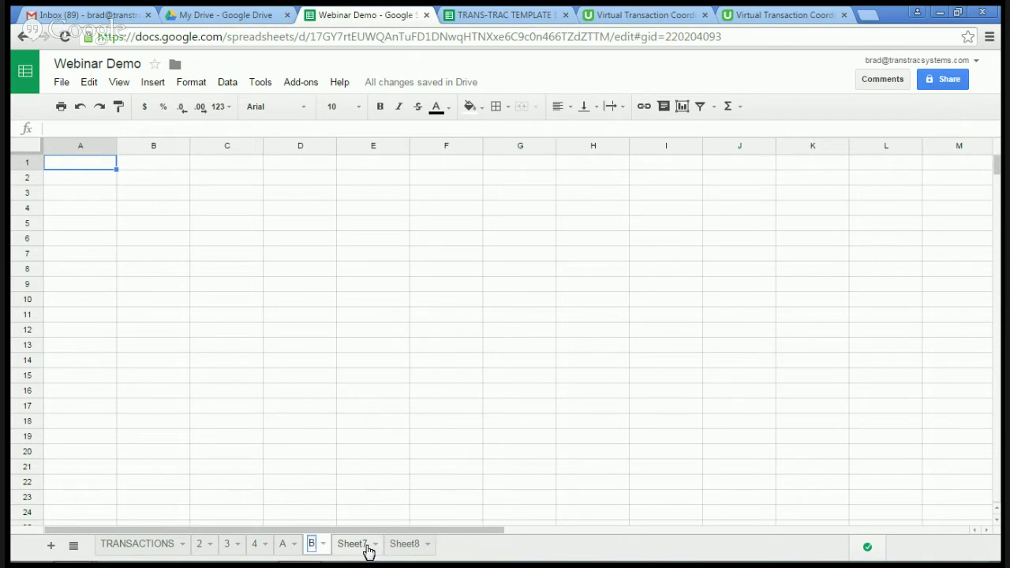
left_click(369, 548)
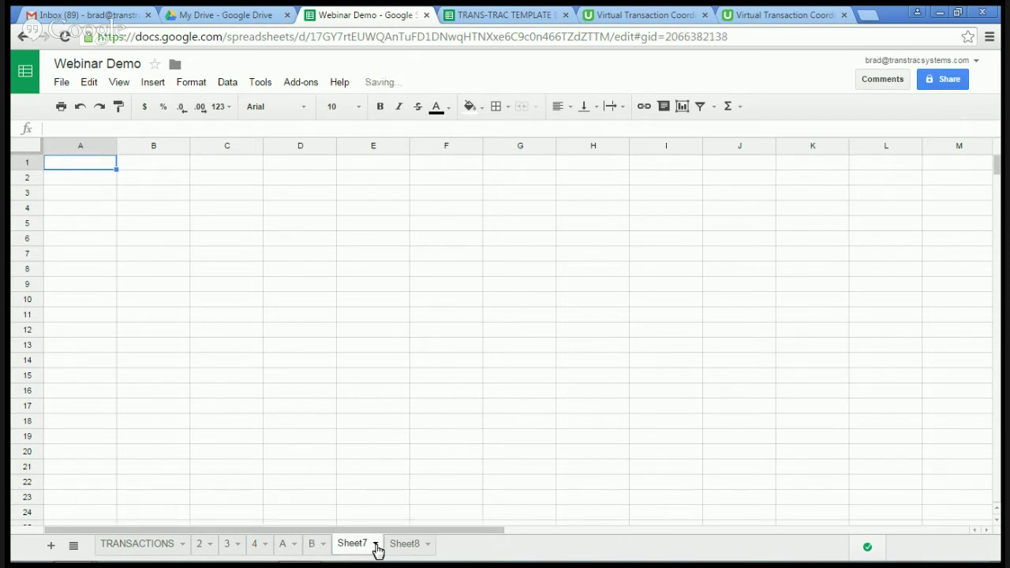
Step: Rename Sheet7 to C and Sheet8 to D
left_click(377, 546)
mouse_move(379, 423)
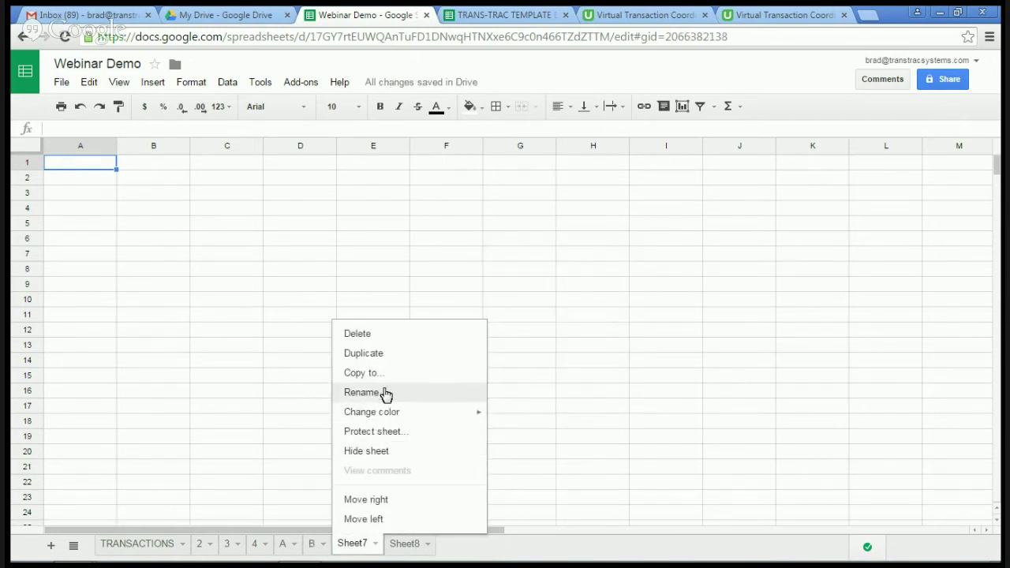
left_click(383, 394)
type("C")
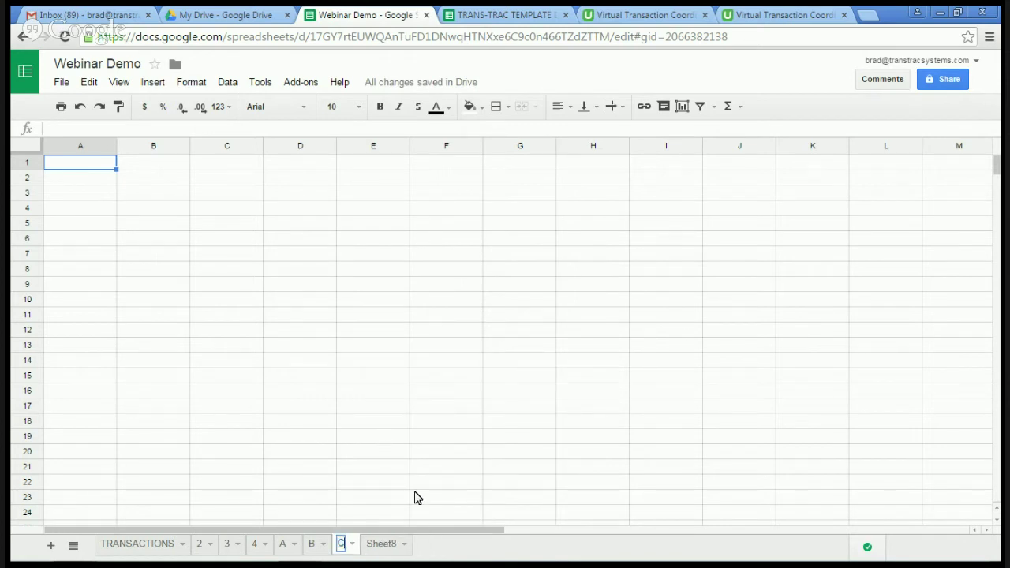
left_click(402, 546)
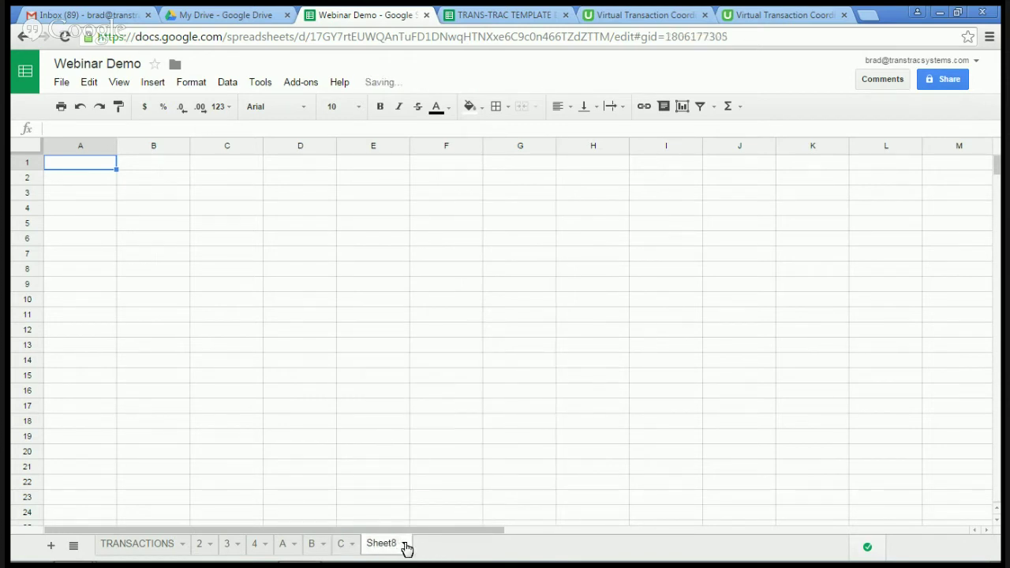
left_click(404, 546)
left_click(397, 397)
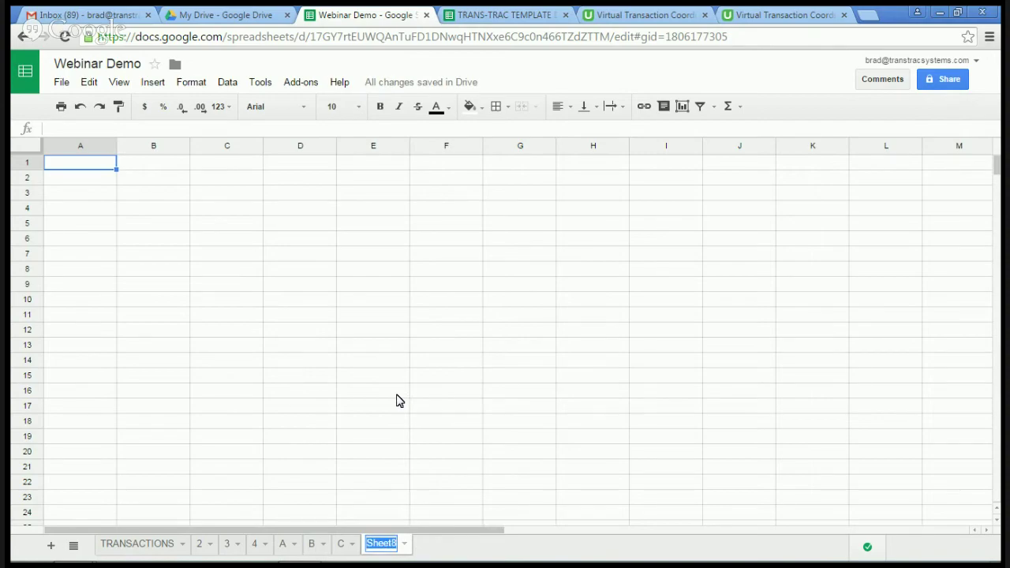
type("D")
left_click(497, 559)
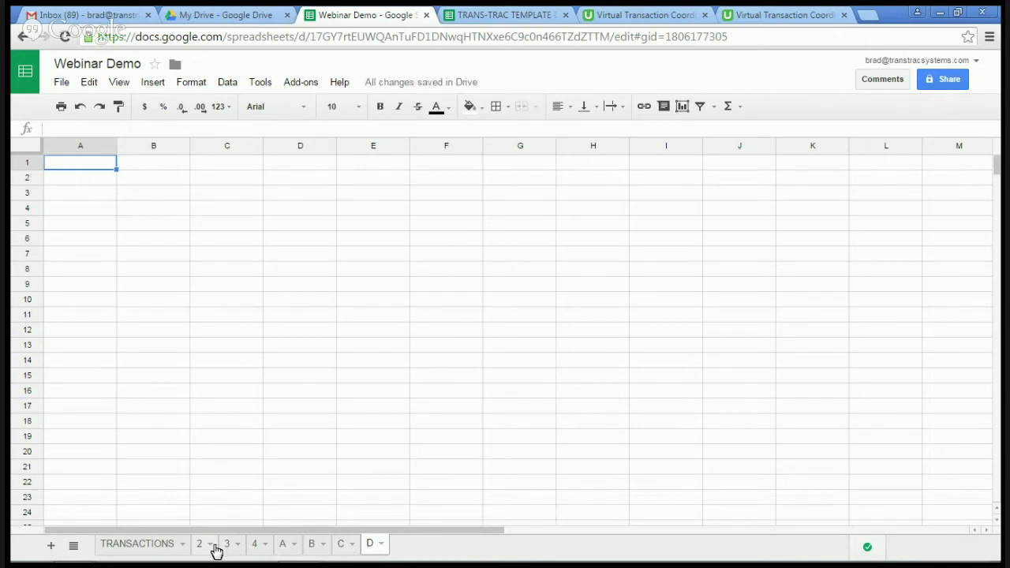
Step: On sheet 2, freeze columns A and B
left_click(200, 545)
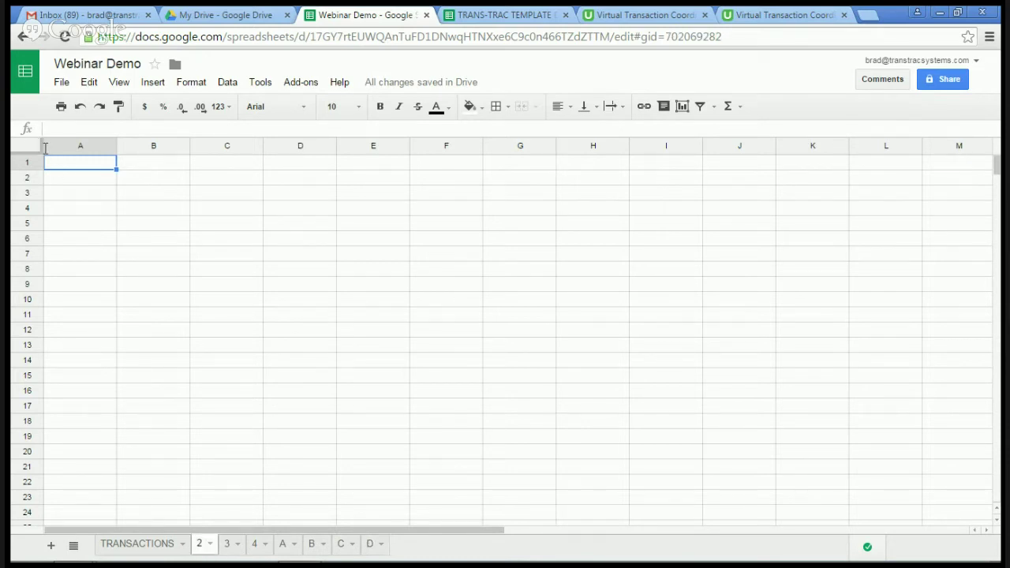
left_click_drag(41, 146, 191, 150)
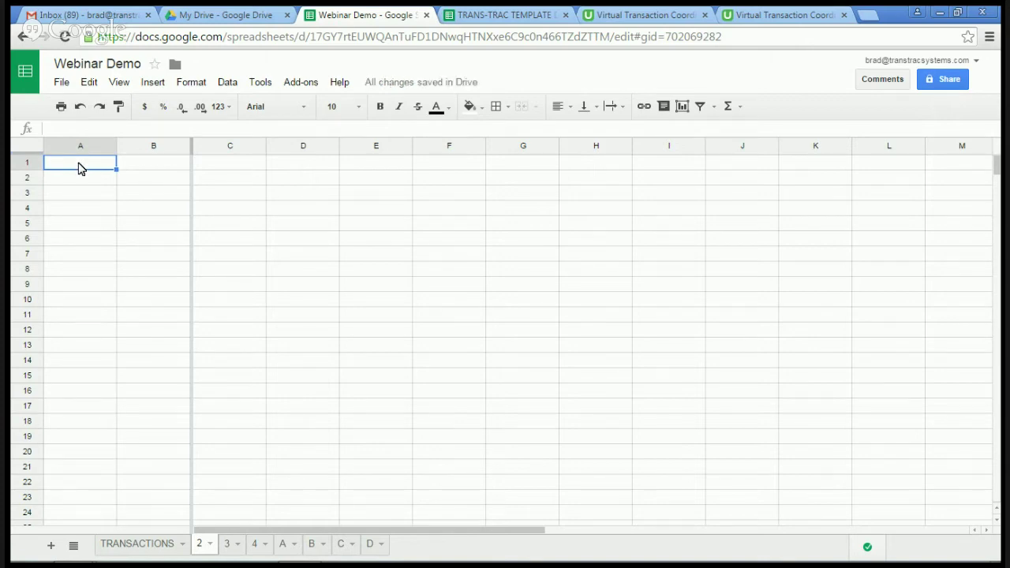
Step: Enter Seller, Seler Agent, Buyer, Buyer Agent, Loan Officer and Escrow Officer in A1–A6
type("Seller")
key("Return")
type("Seler")
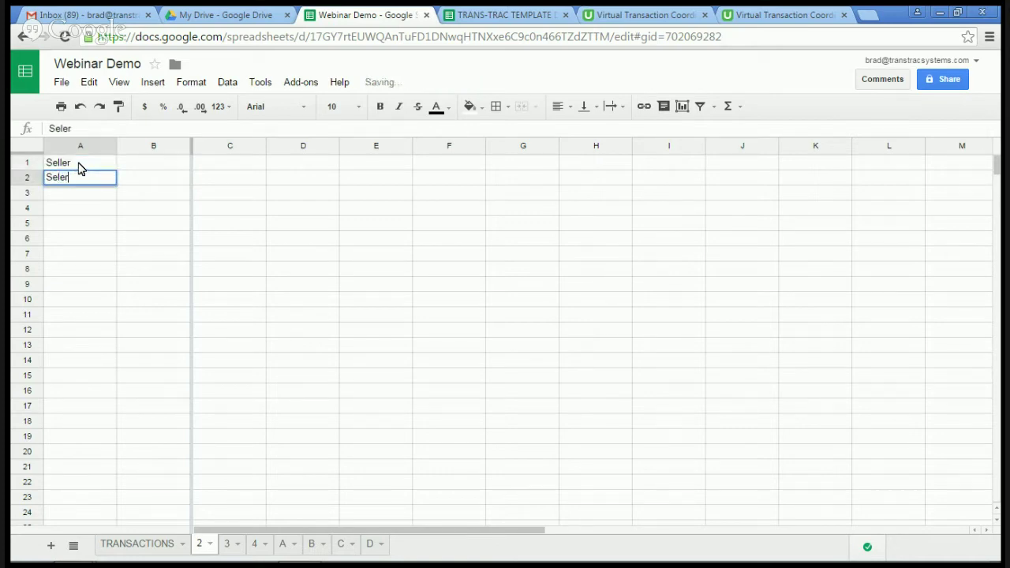
type(" Agent")
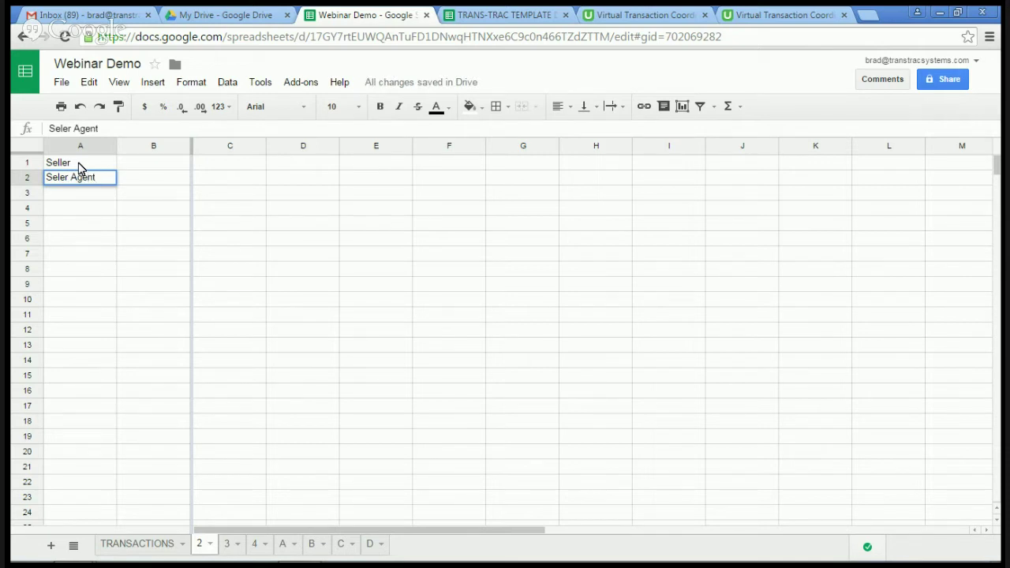
key("Return")
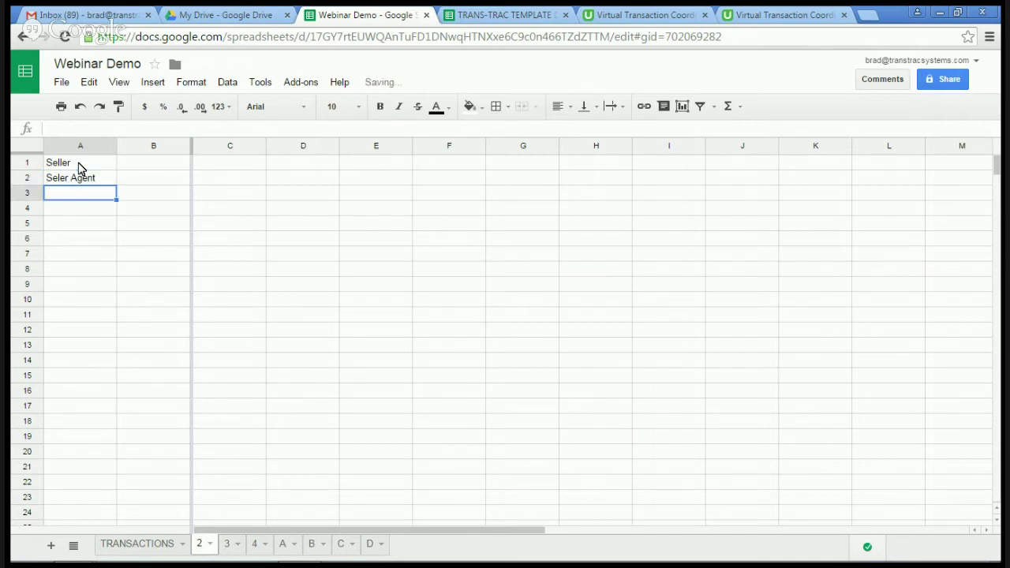
type("Buyer")
key("Return")
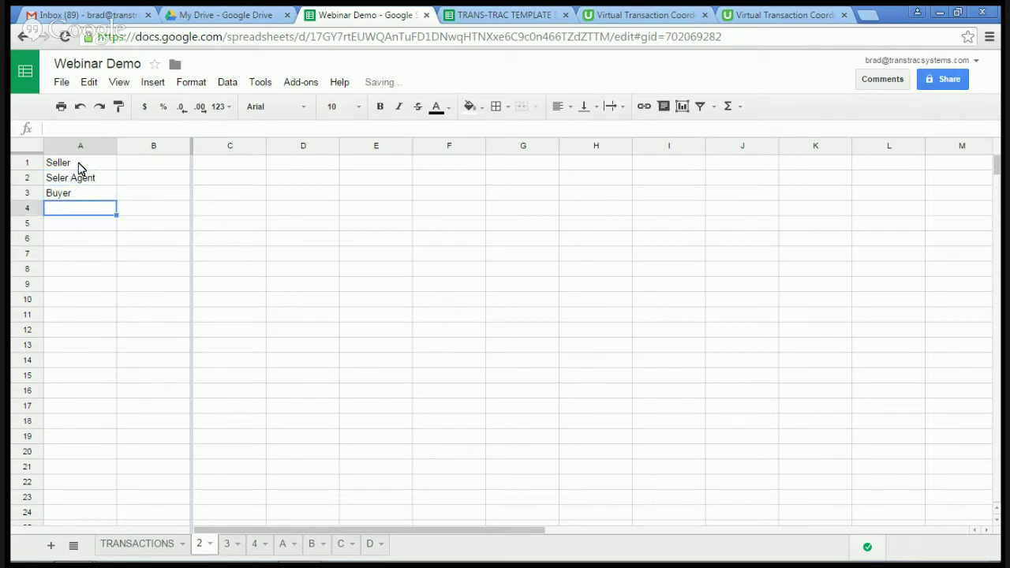
type("Buyer Agent")
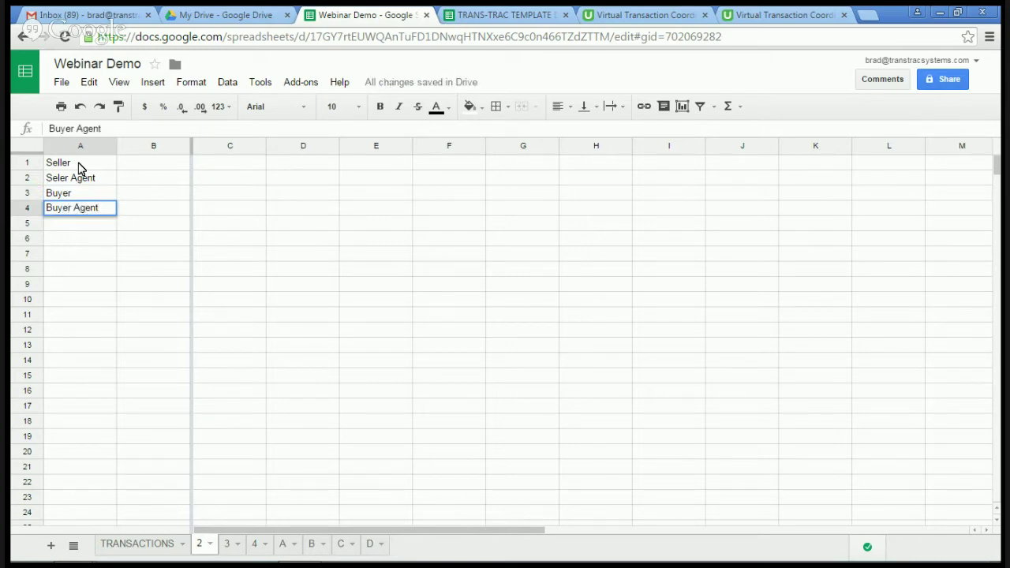
key("Return")
type("L")
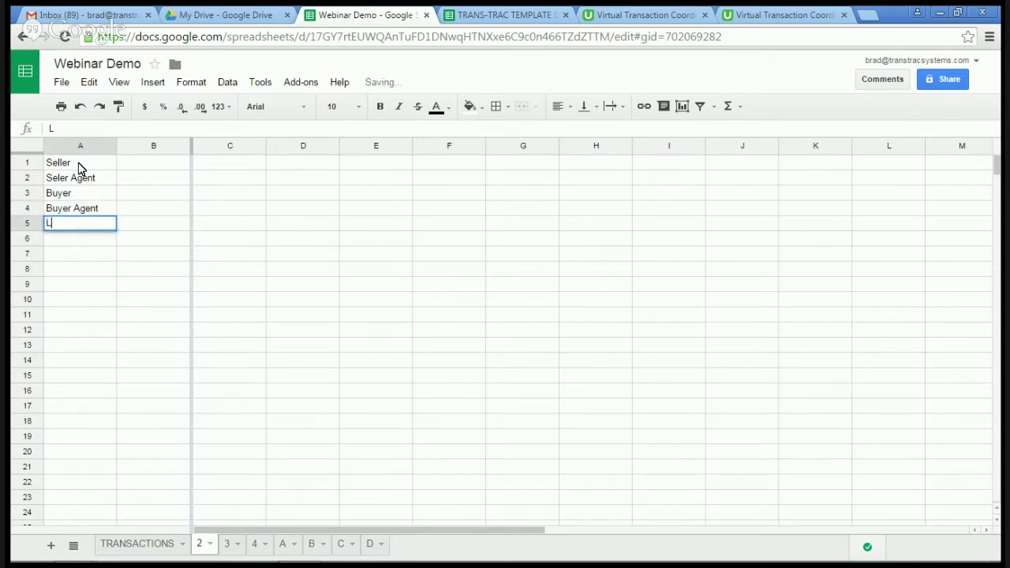
type("oan Of")
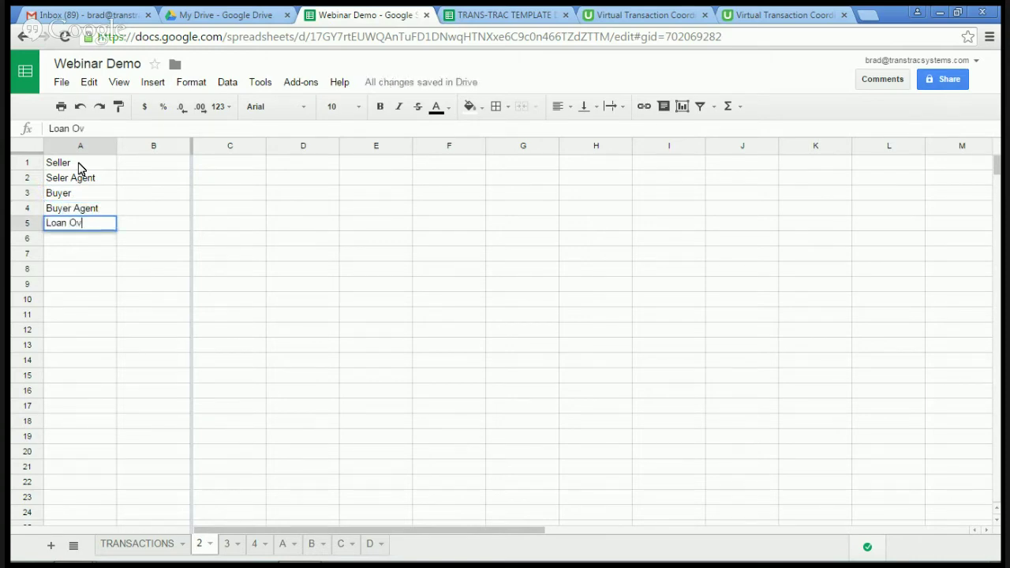
type("ficer")
key("Return")
type("Escrow O")
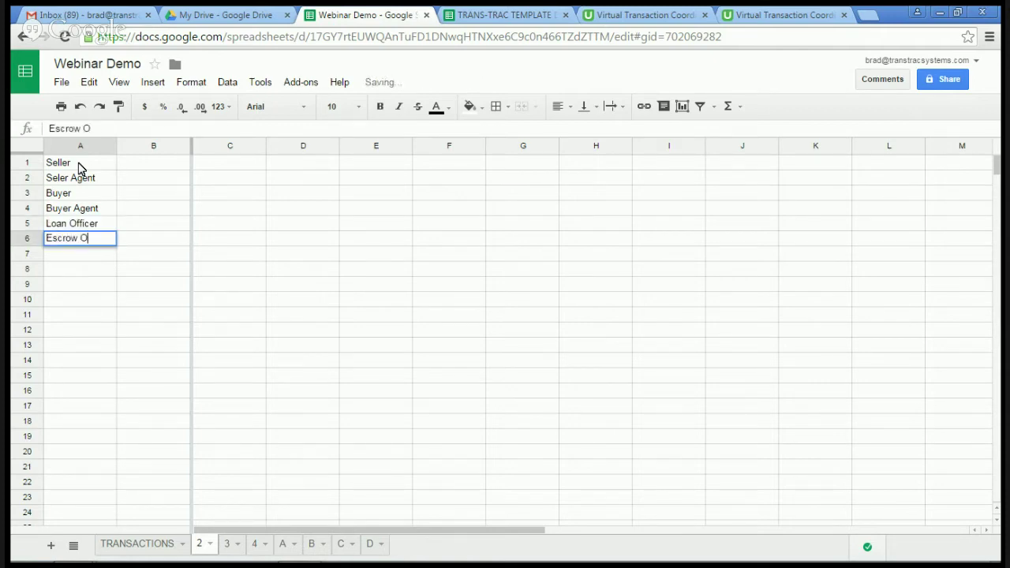
type("ffic")
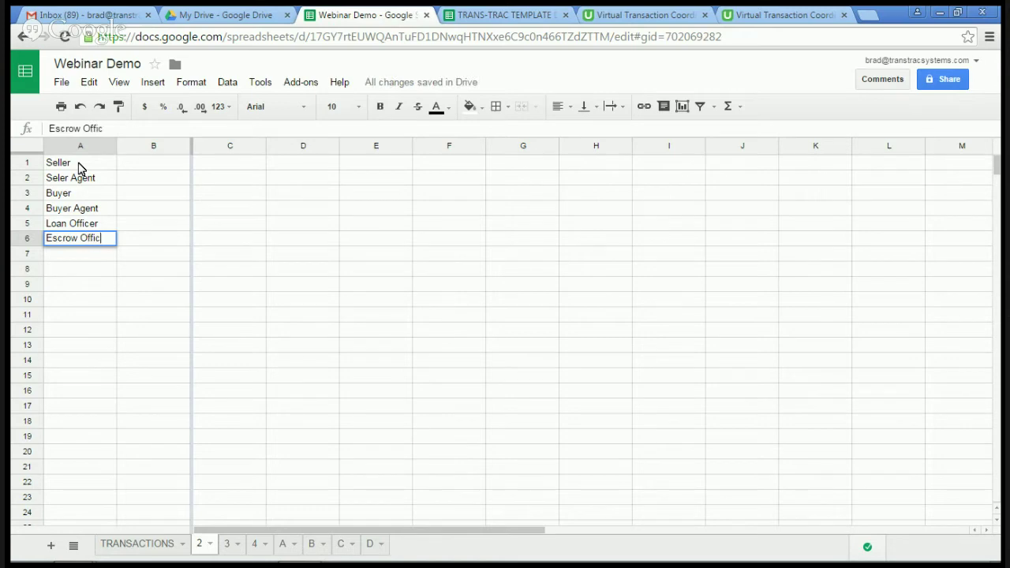
type("er")
key("Return")
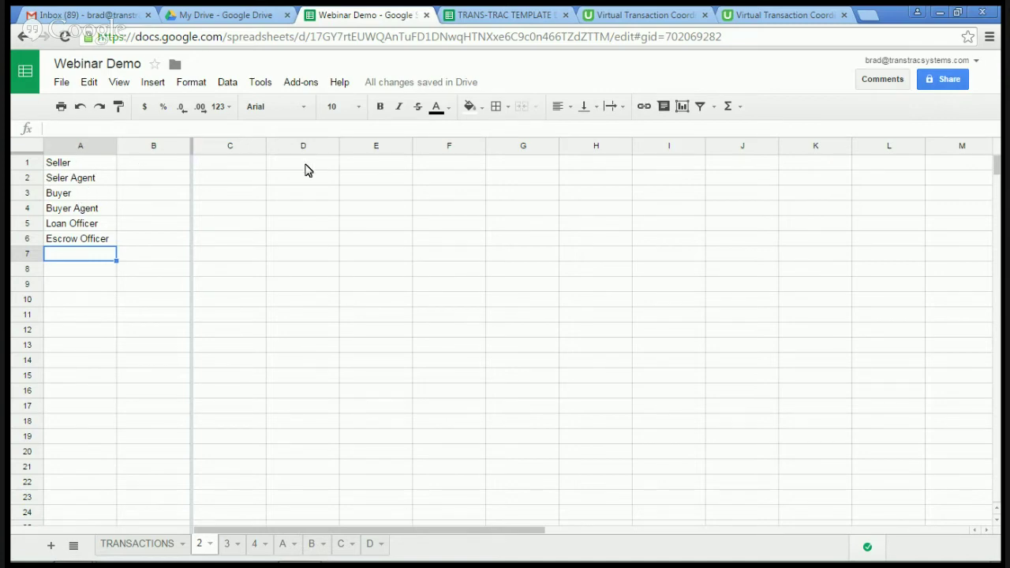
left_click(233, 165)
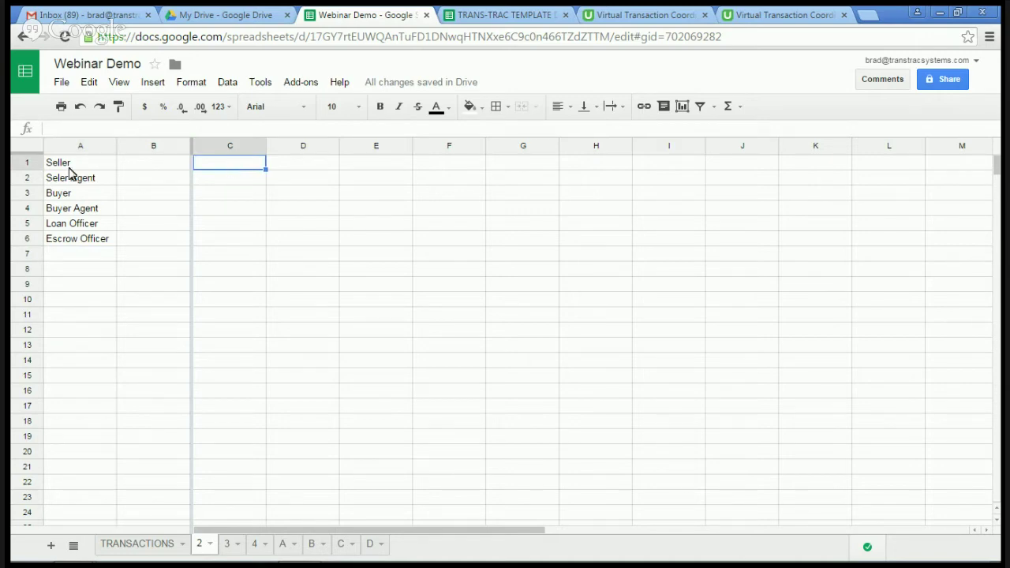
Step: Insert a blank row above Seller and freeze it as the top header row
left_click(27, 163)
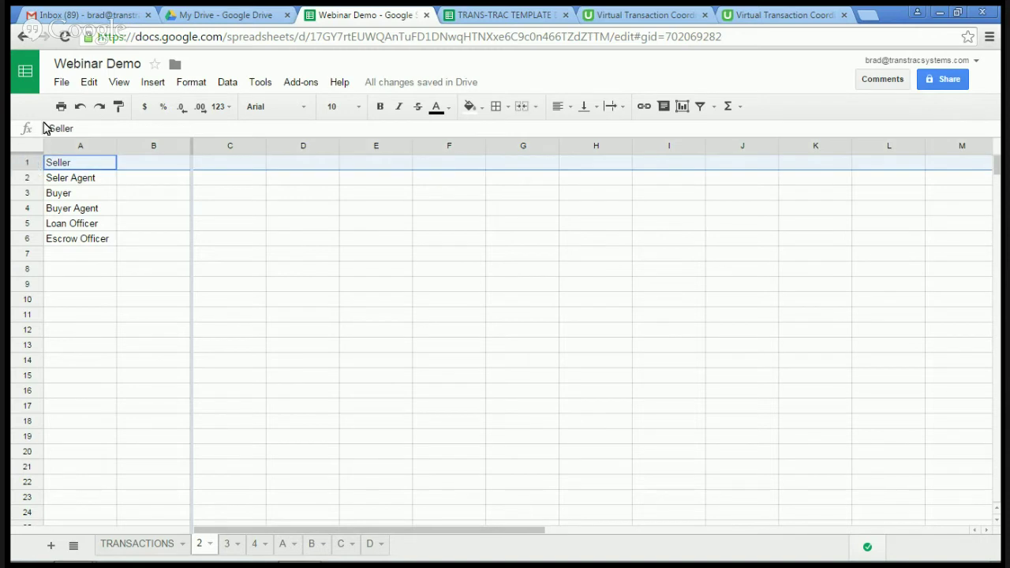
left_click(62, 83)
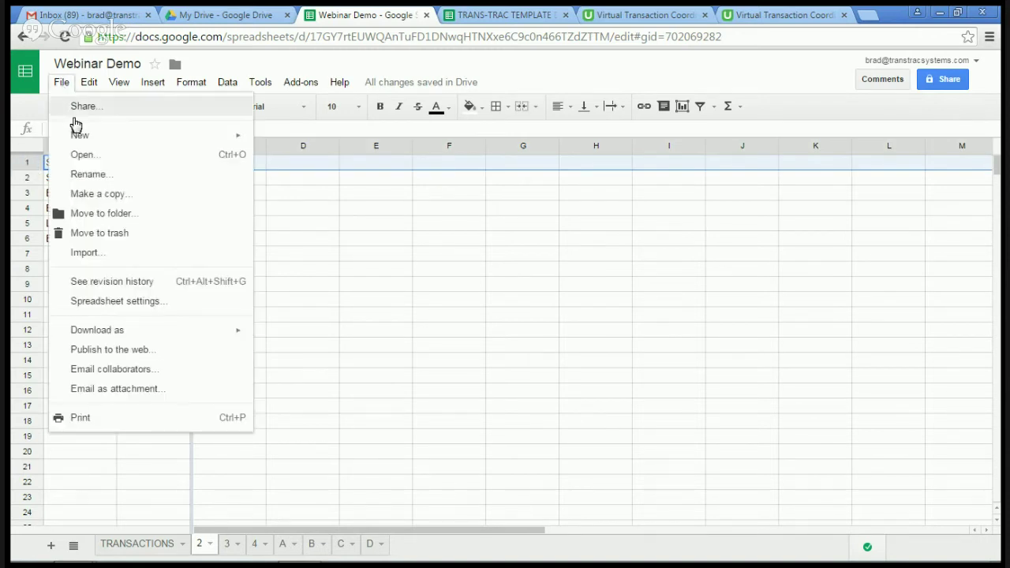
mouse_move(77, 136)
mouse_move(88, 87)
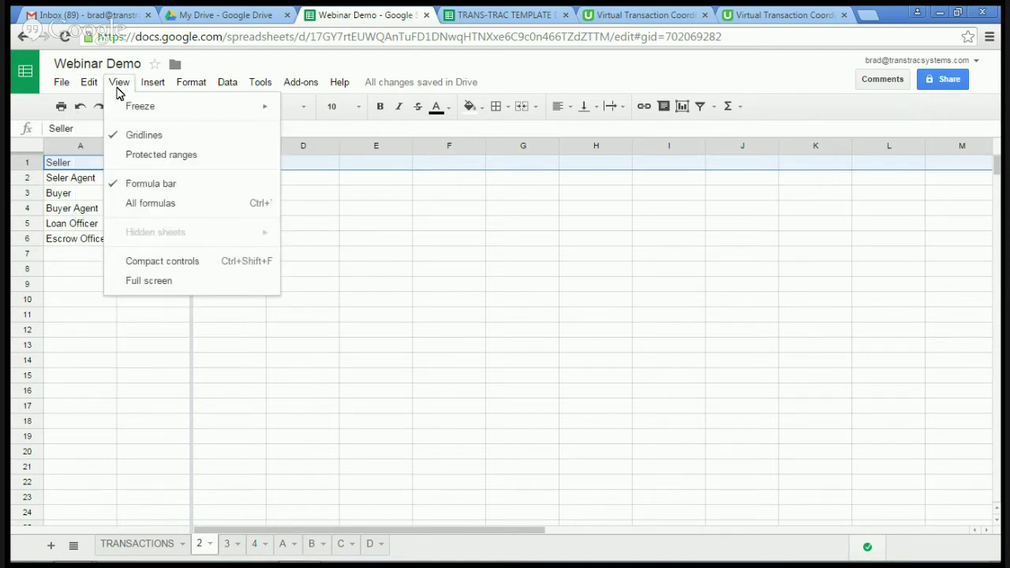
mouse_move(150, 84)
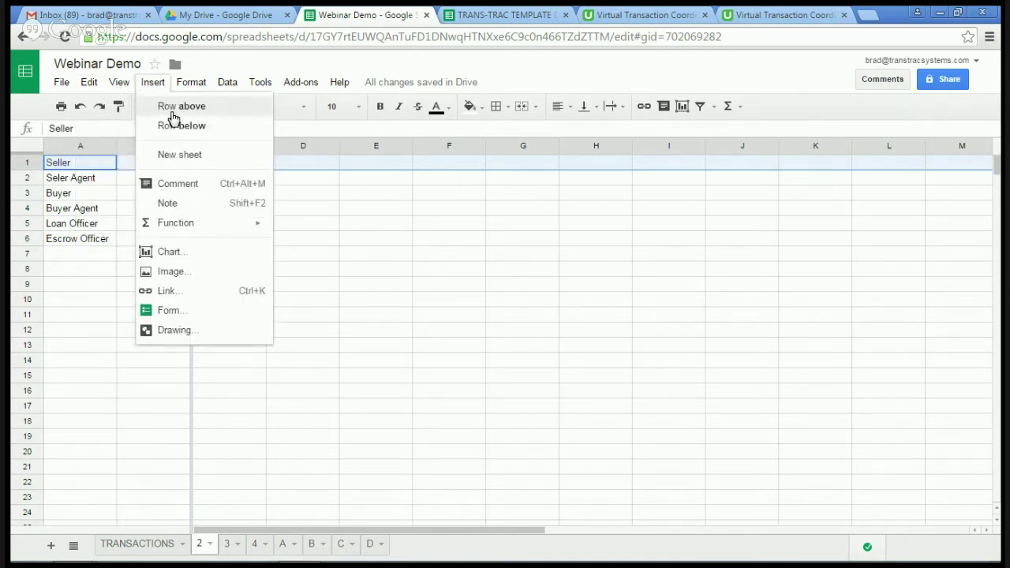
left_click(174, 107)
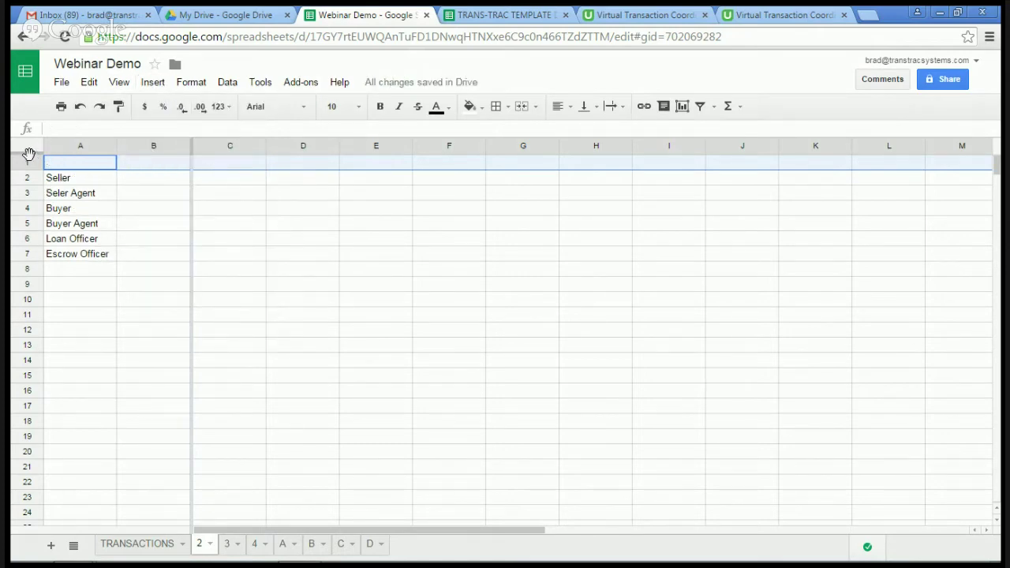
left_click_drag(29, 151, 27, 165)
left_click(225, 165)
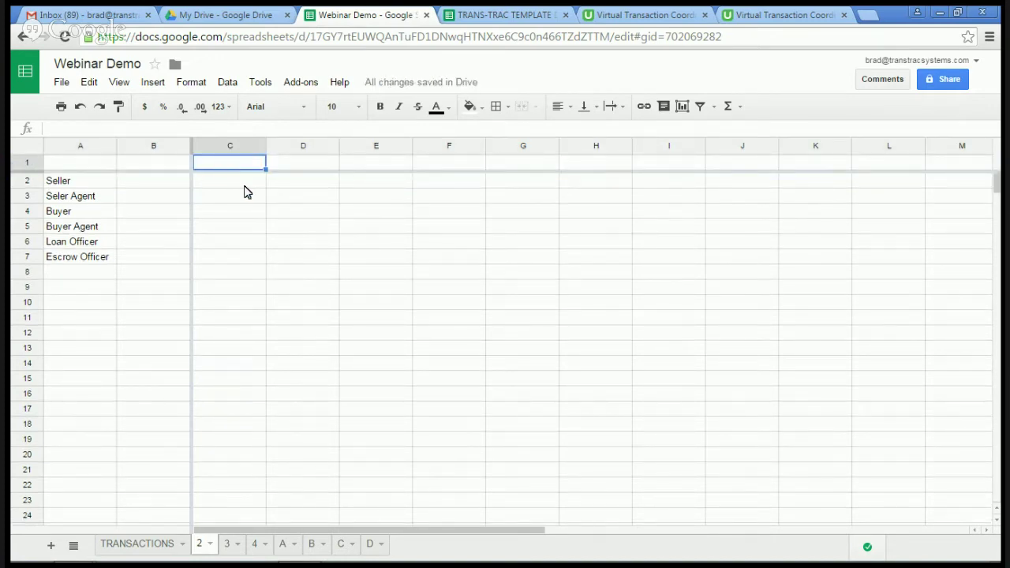
Step: Enter the C1–G1 headings Co, Ph #, Email, Esrow # and address
type("Co")
key("Tab")
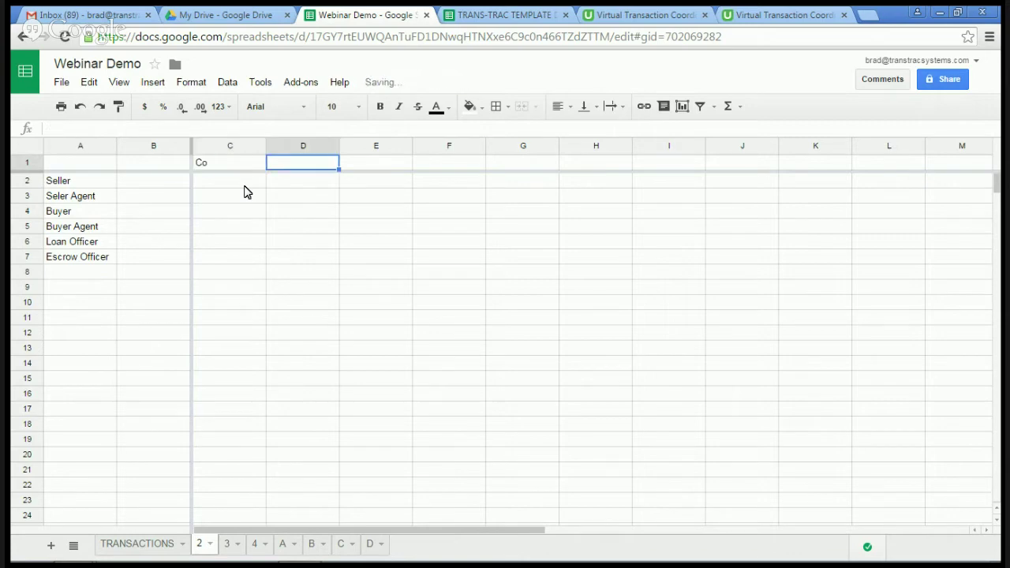
type("Ph")
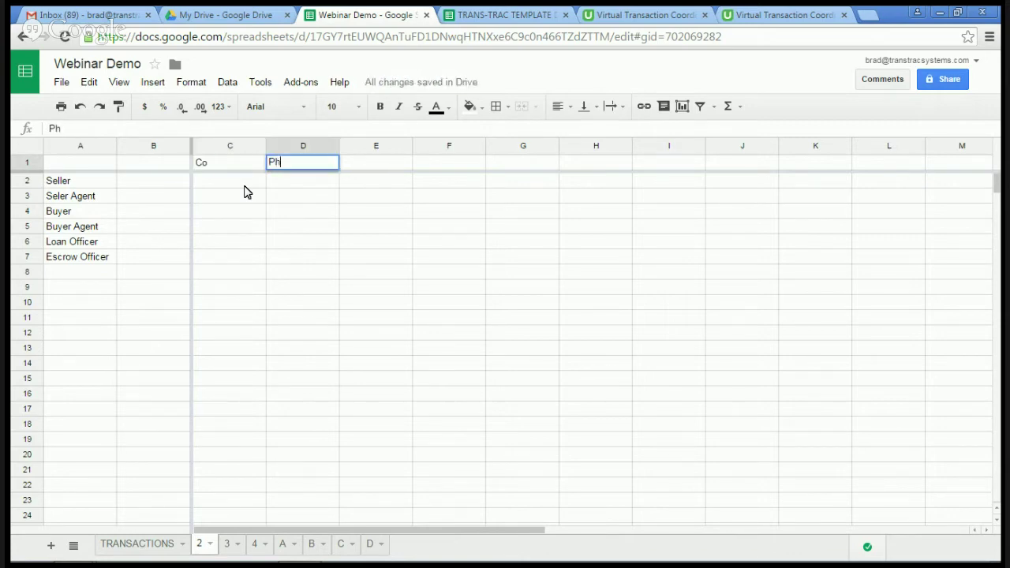
type(" #")
key("Tab")
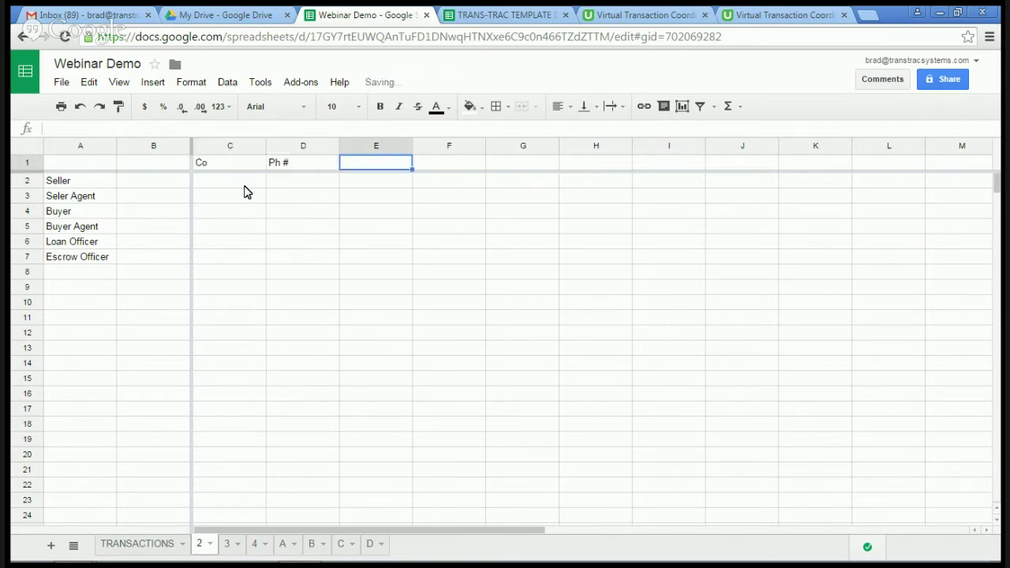
type("Email")
key("Tab")
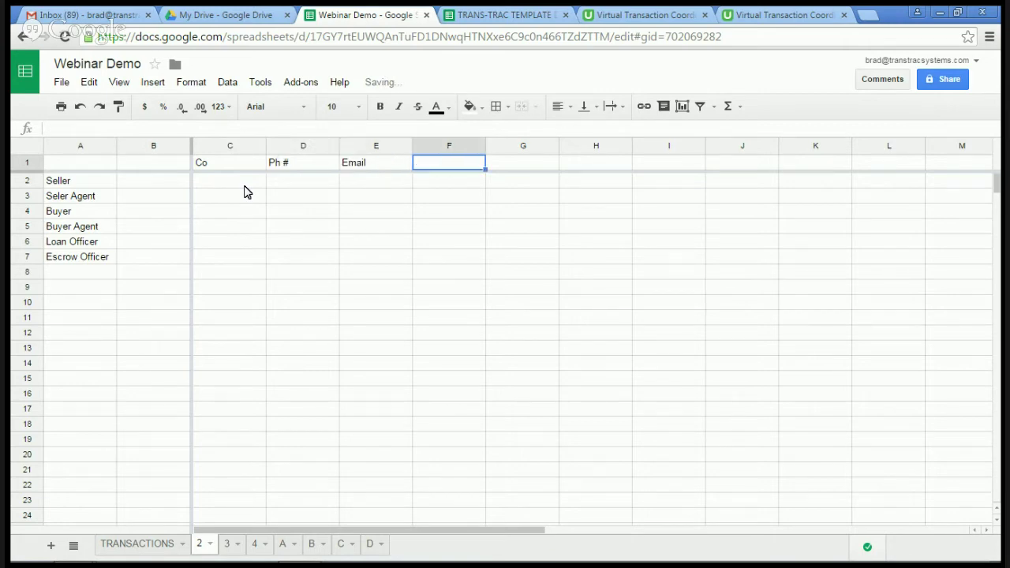
type("Esf")
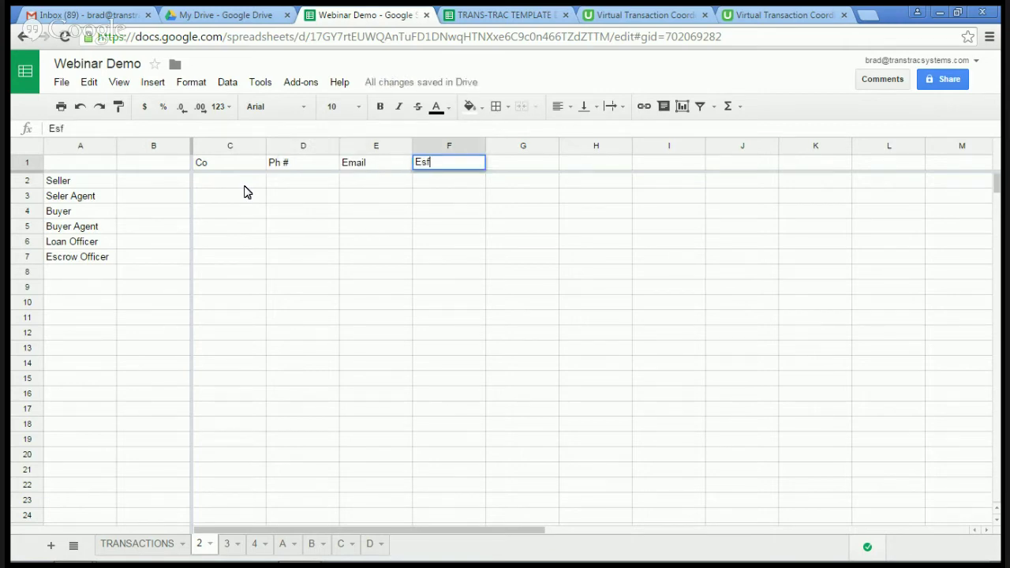
key("BackSpace")
type("row #")
key("Tab")
type("address")
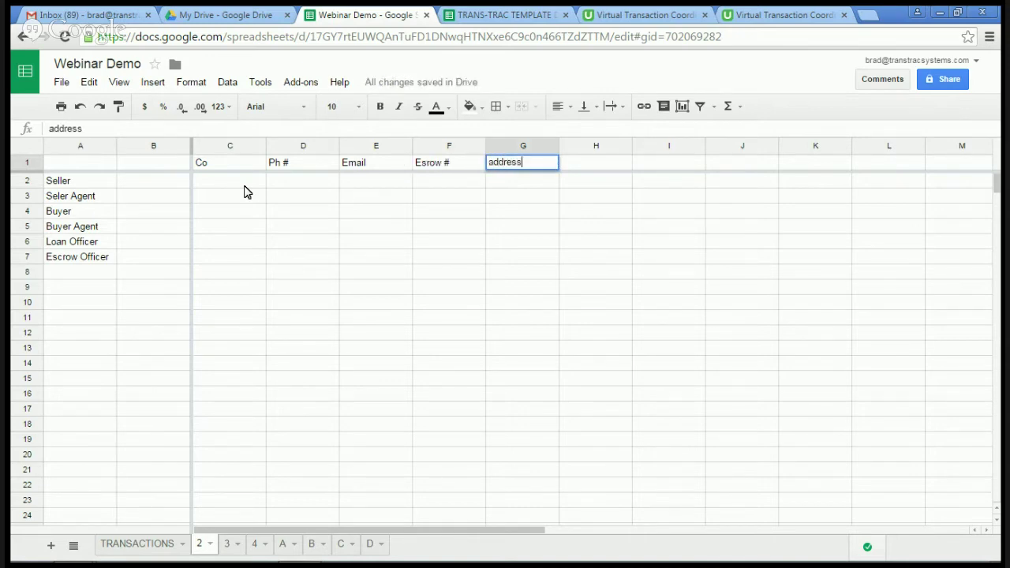
Step: Enter Mr. Sellr in B2 and Ms. Buyer in B4
left_click(156, 188)
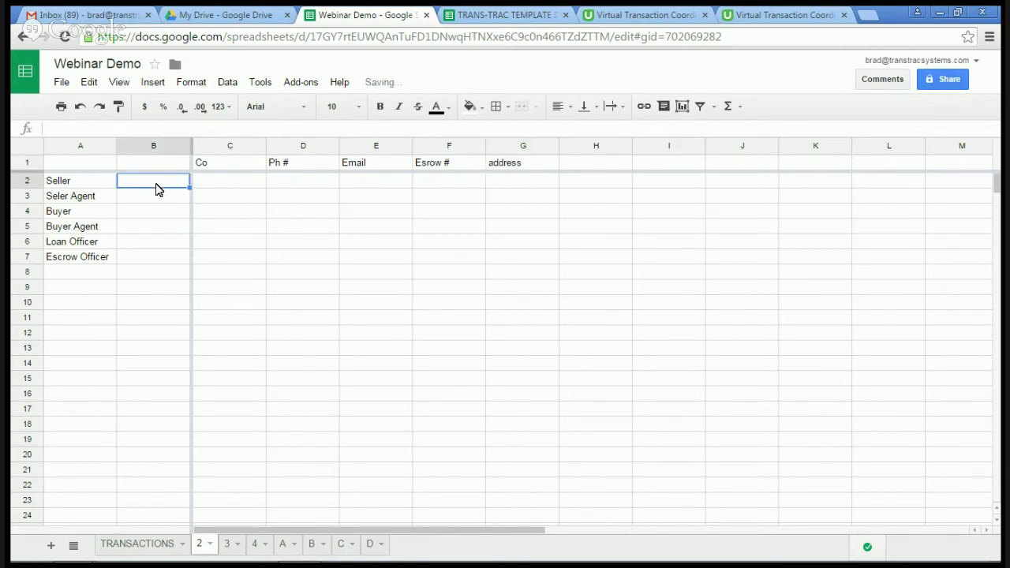
type("Mr. ")
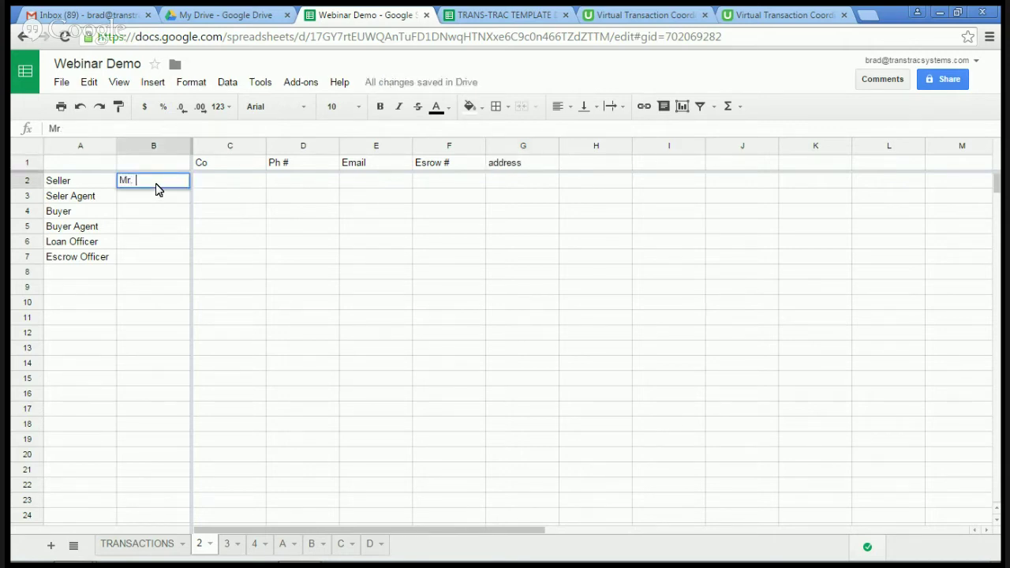
type("Sellr")
key("Return")
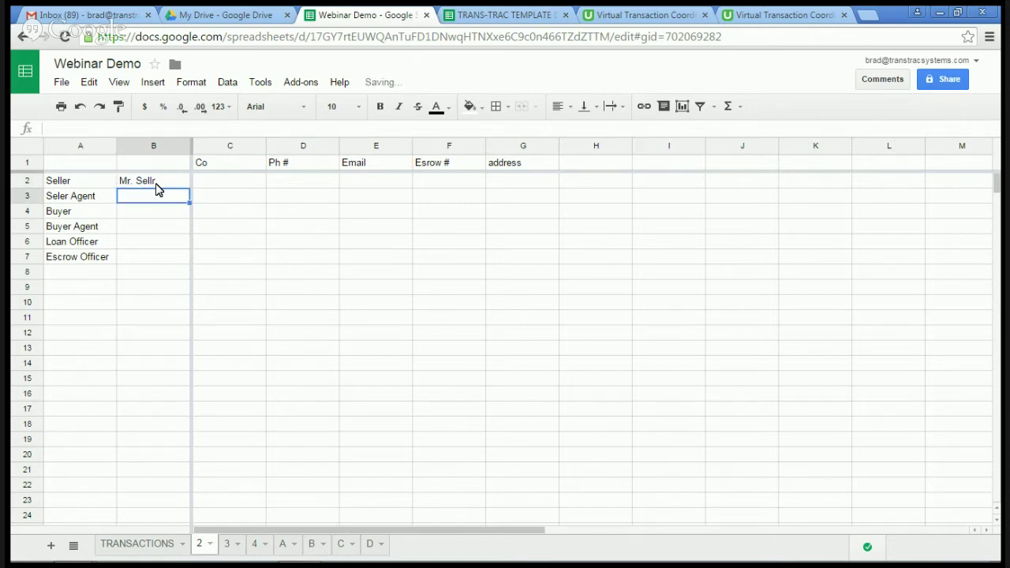
key("Down")
type("Mr. B")
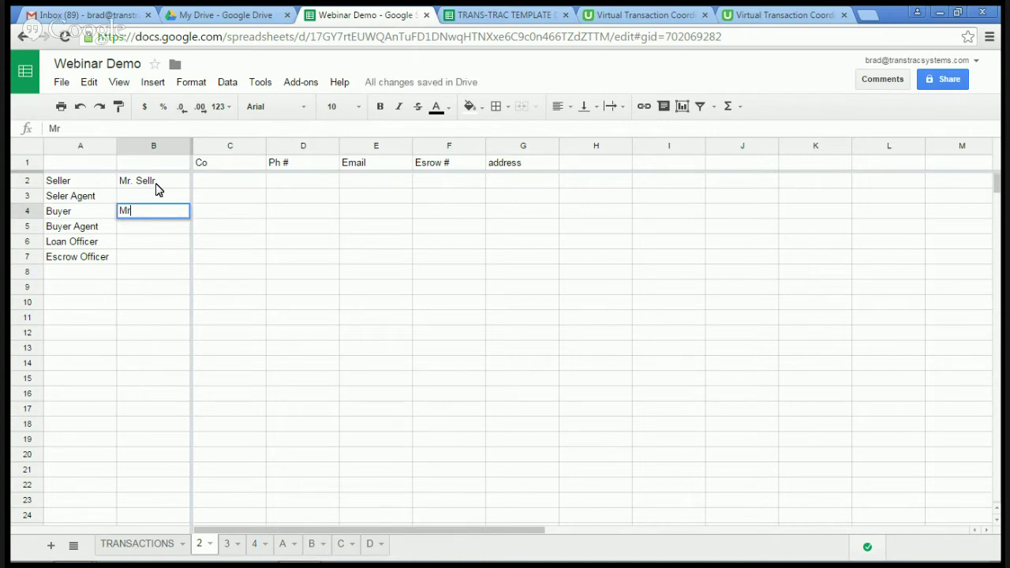
key("BackSpace")
key("BackSpace")
key("BackSpace")
key("BackSpace")
type("s. Buyer")
key("Tab")
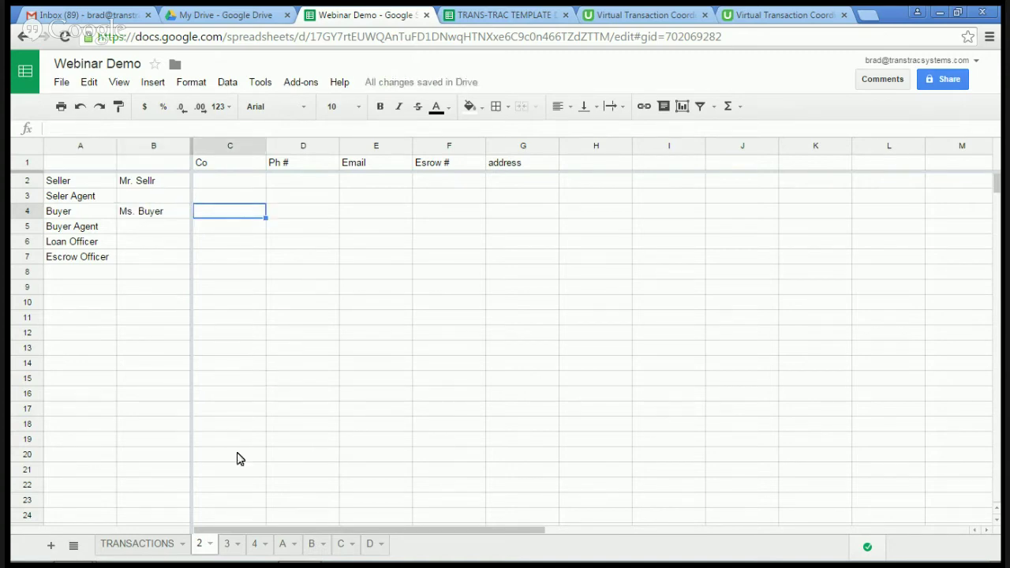
Step: Select header row 1 and bring up its text colour and alignment options
left_click(27, 162)
left_click(448, 107)
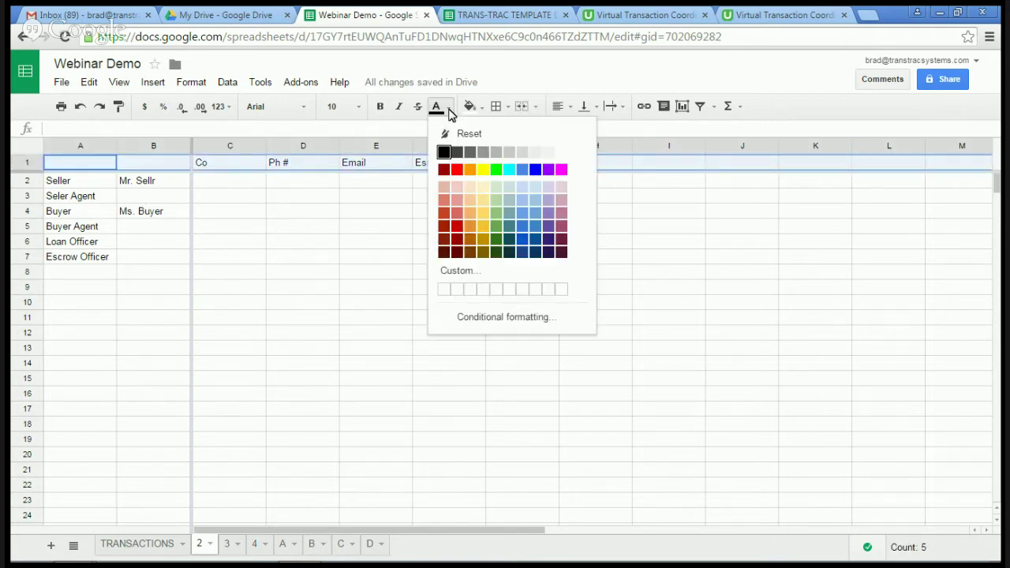
left_click(567, 105)
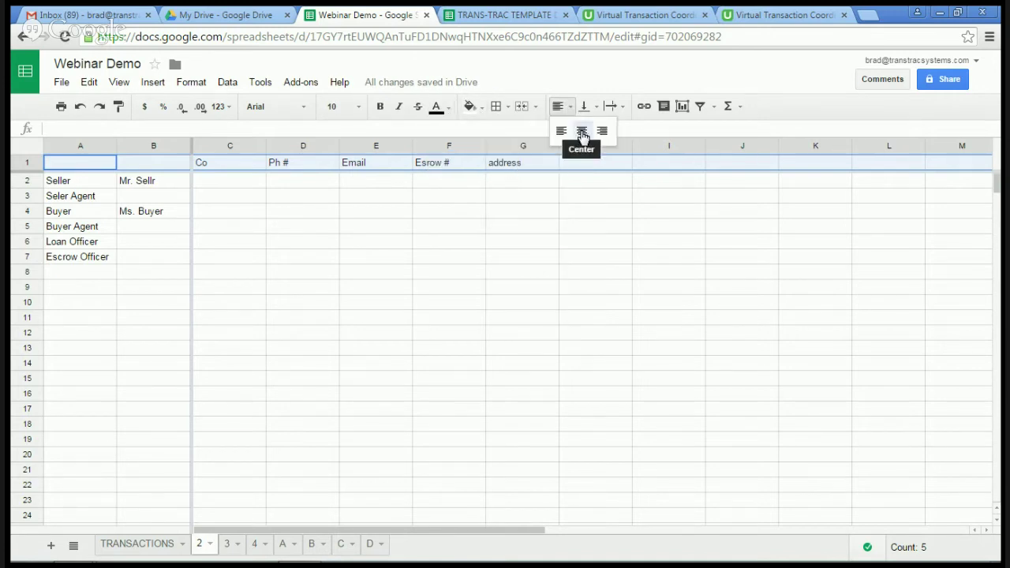
Step: Make the row 1 headers Co through address centred, bold, italic and red
left_click(582, 130)
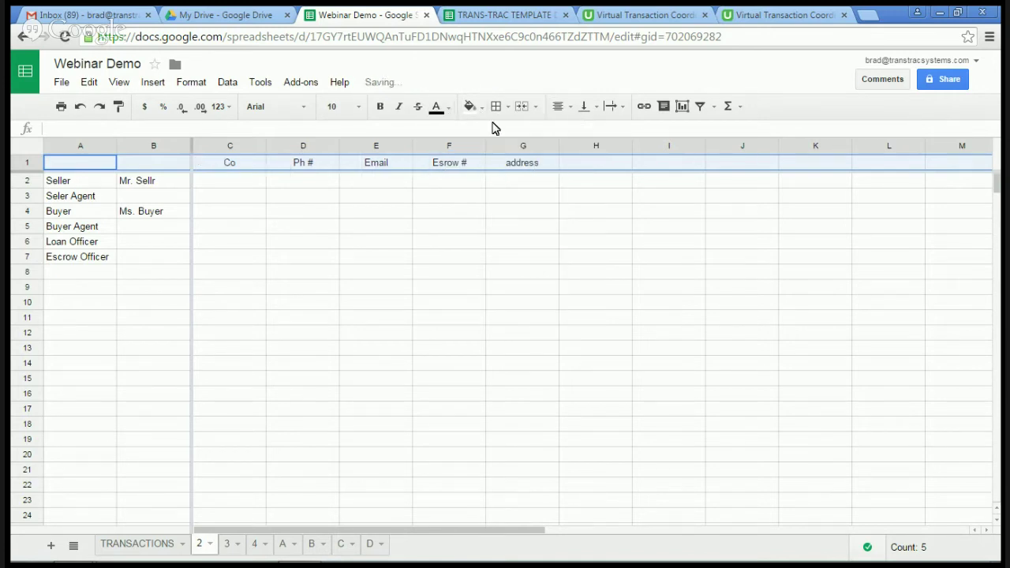
left_click(381, 108)
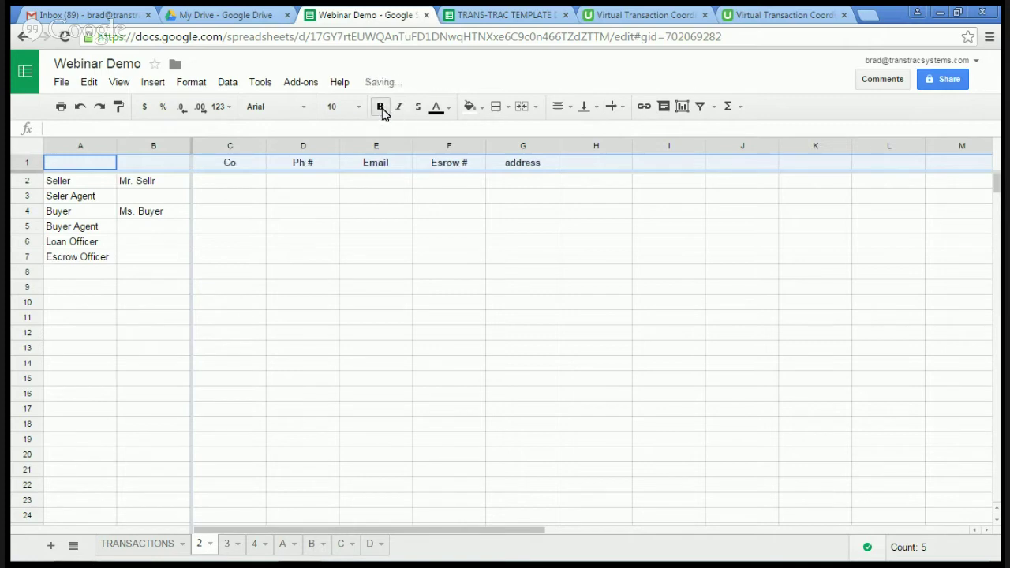
left_click(400, 109)
left_click(450, 112)
left_click(459, 169)
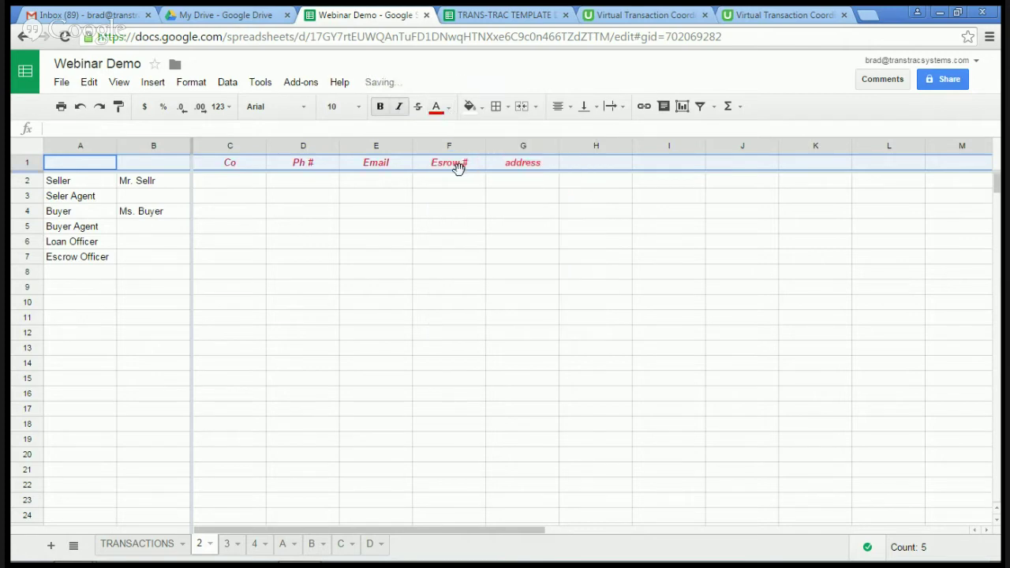
left_click(308, 250)
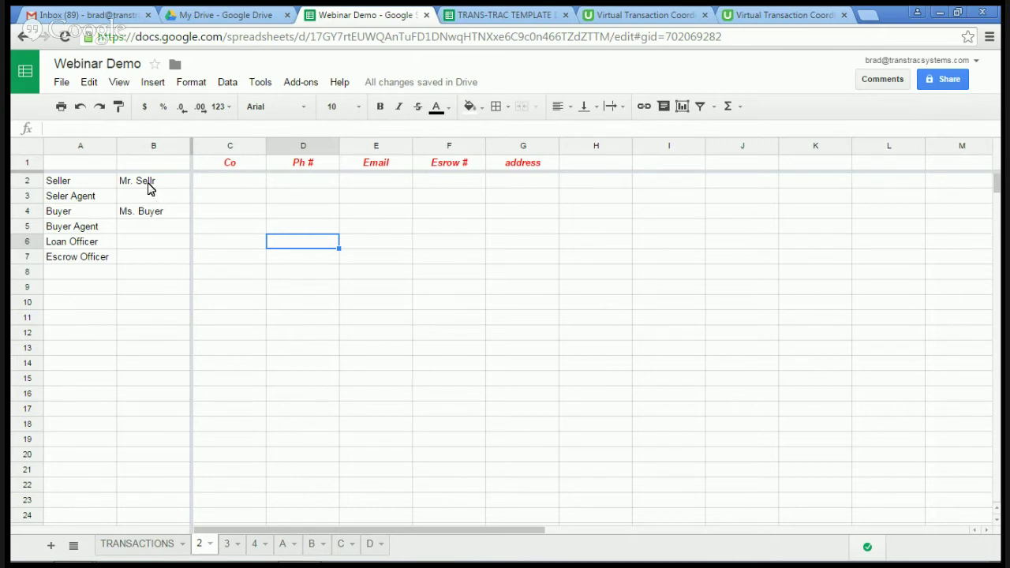
Step: Add the label Address in A8 with 123 Main ST. in B8
left_click(150, 188)
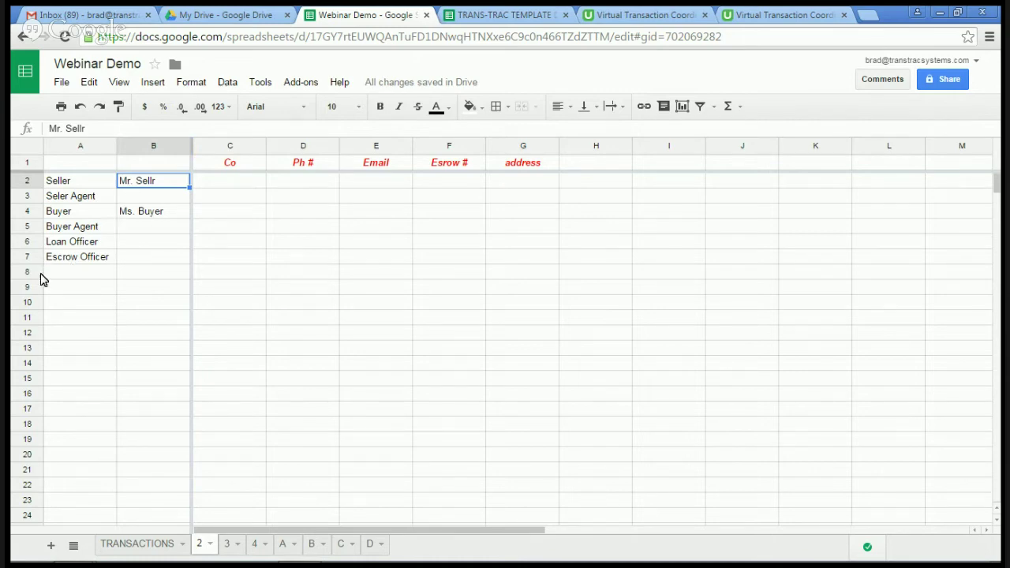
left_click(60, 278)
type("Address")
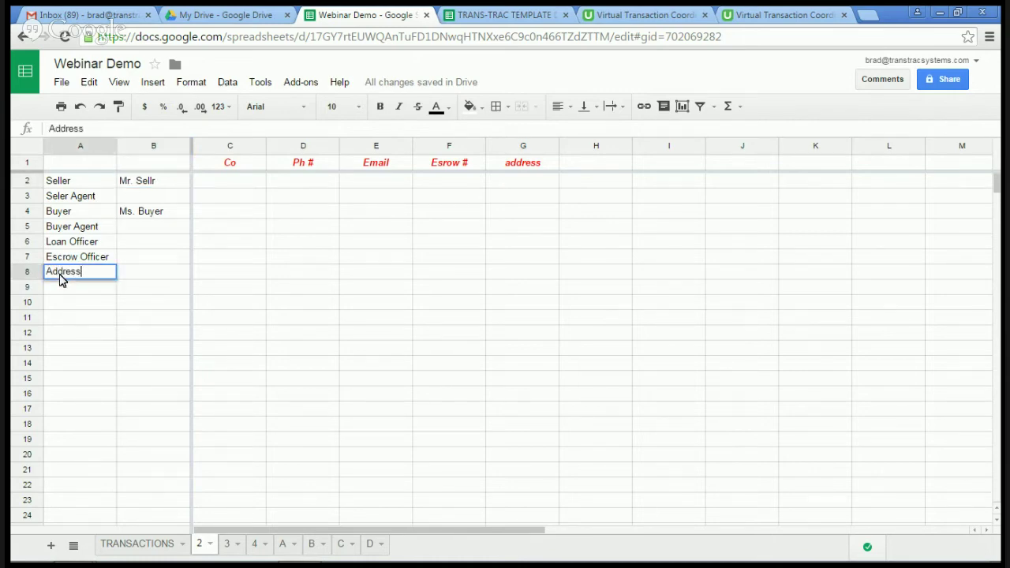
key("Tab")
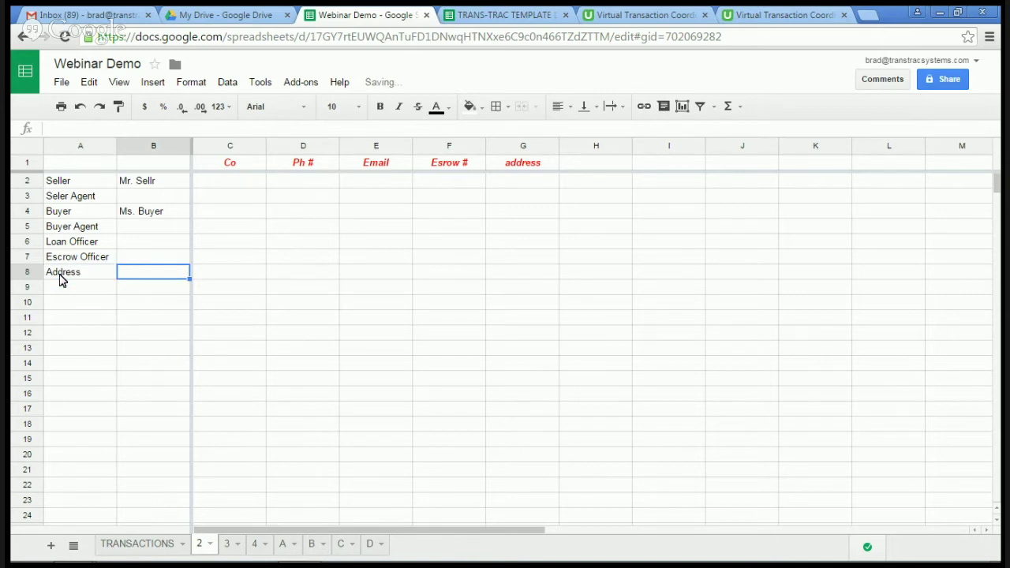
type("123")
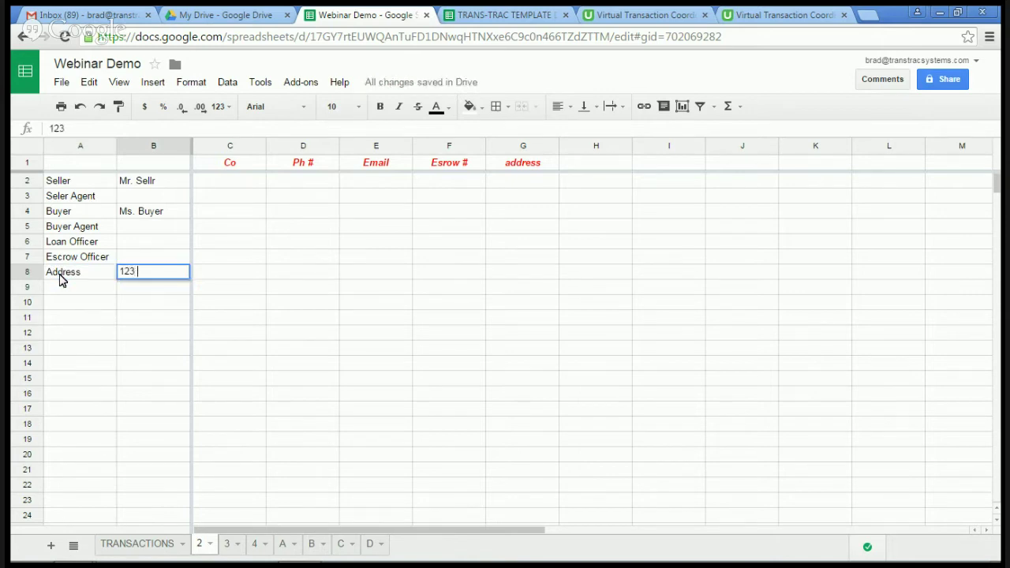
type(" Main ST.")
Step: Check column B and the new row 8, then return to the TRANSACTIONS sheet
left_click(152, 146)
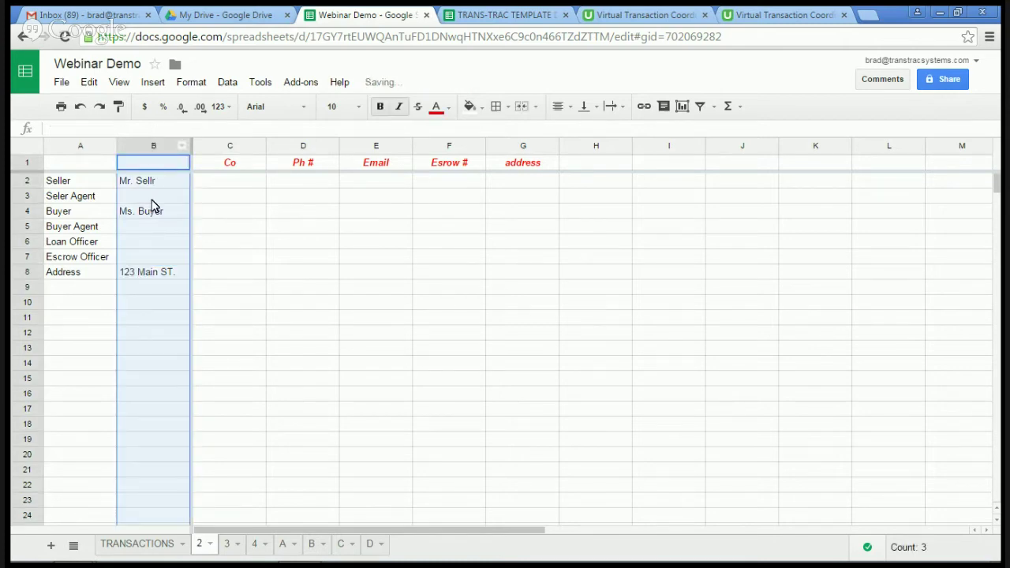
left_click(30, 275)
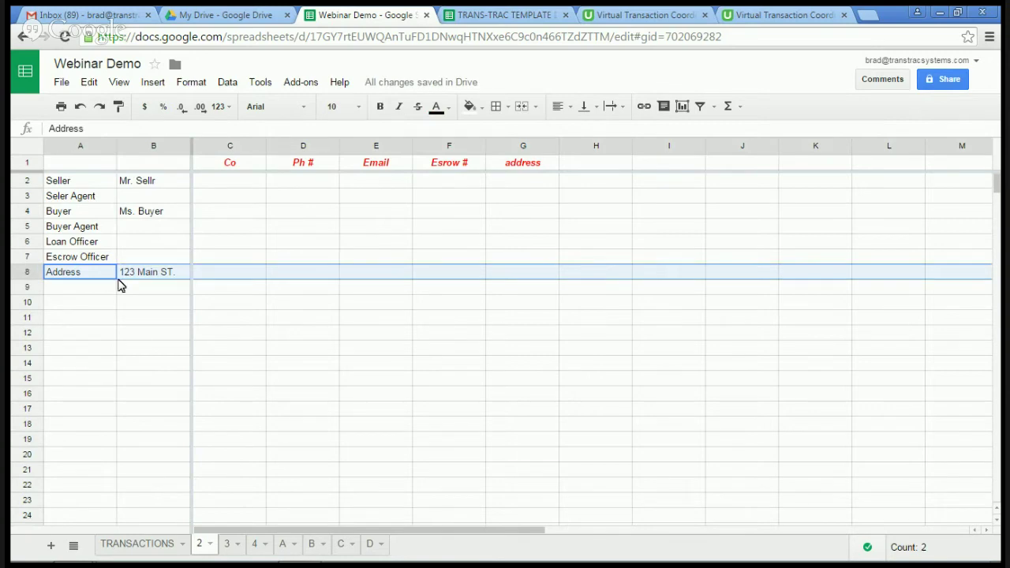
left_click(142, 282)
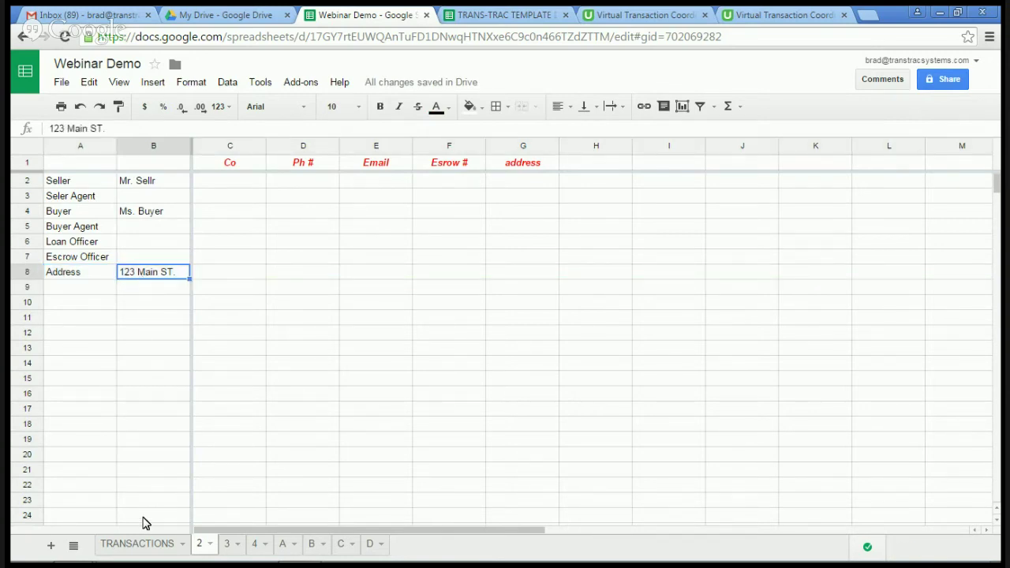
left_click(139, 544)
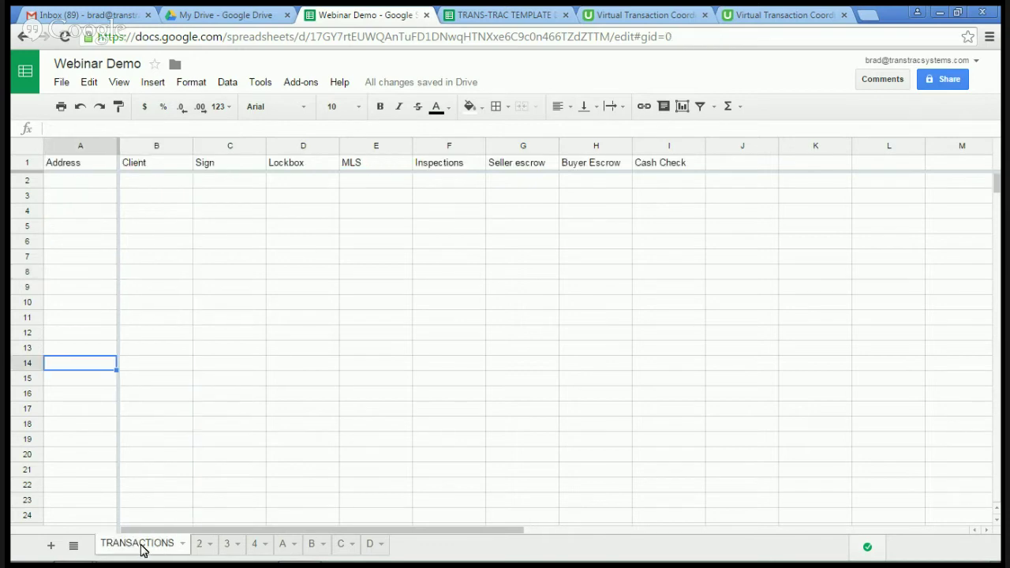
Step: Make the TRANSACTIONS header row 1 bold and centred
left_click(68, 182)
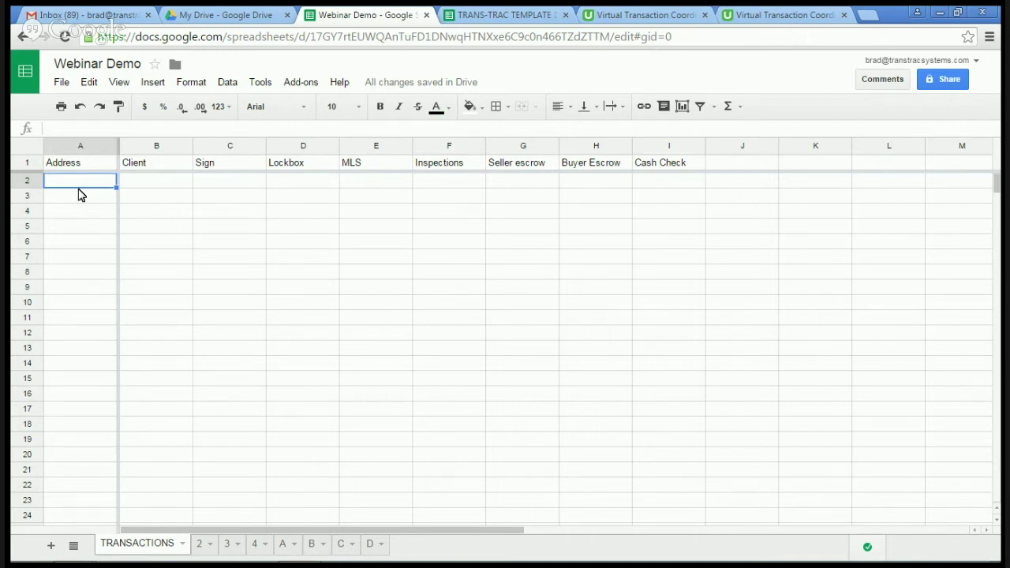
left_click(27, 162)
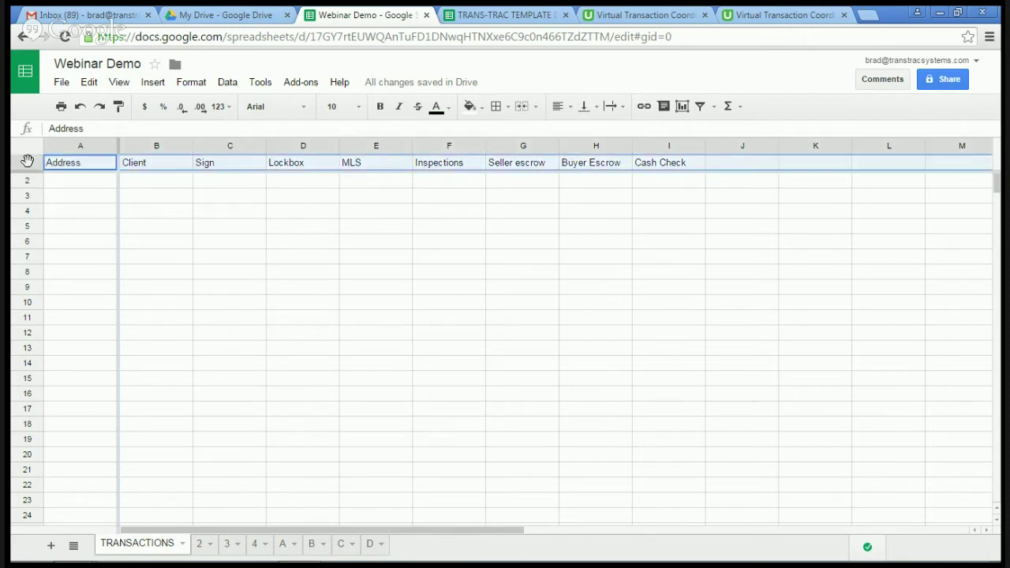
left_click(381, 107)
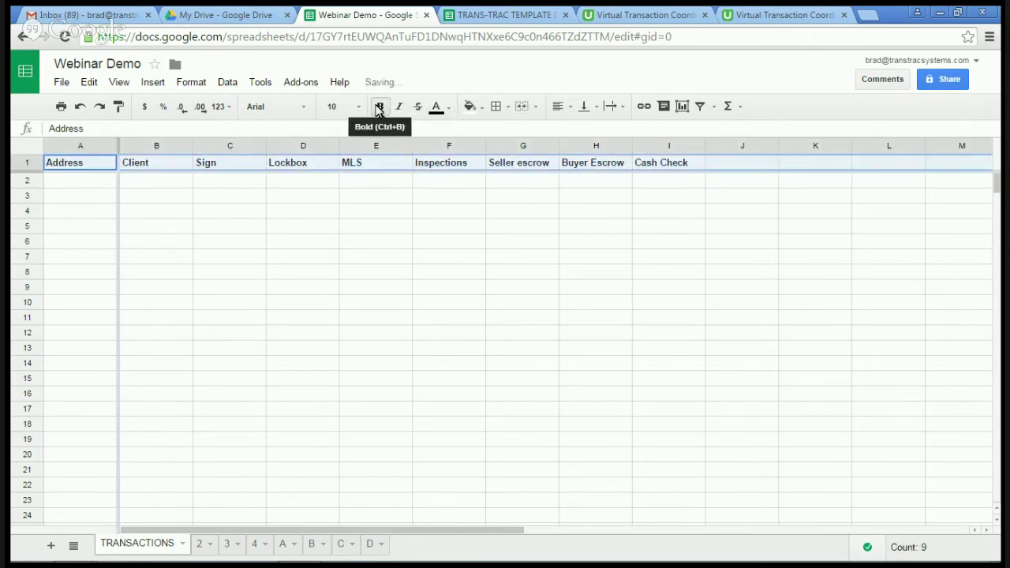
left_click(572, 109)
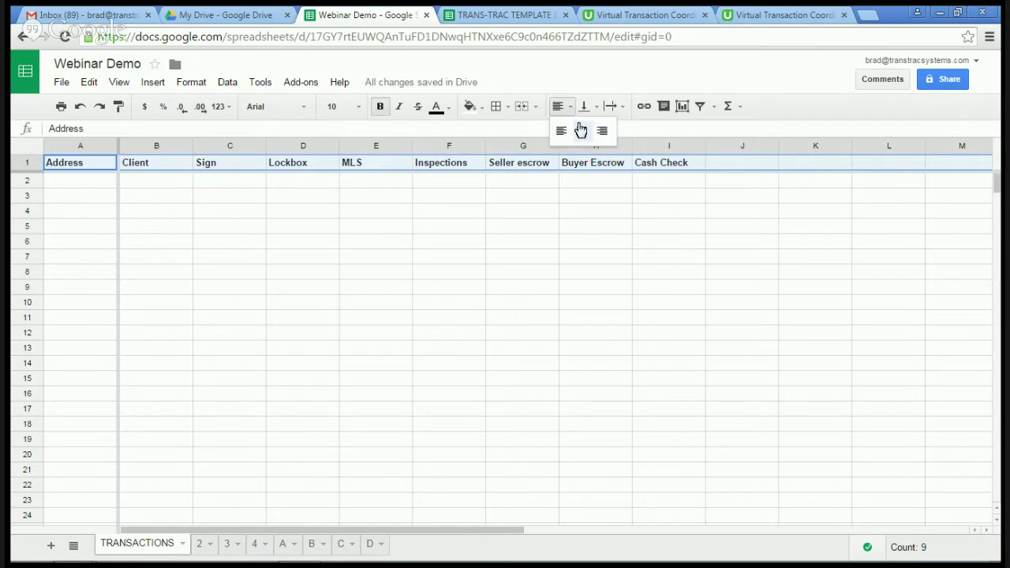
left_click(582, 129)
left_click(512, 222)
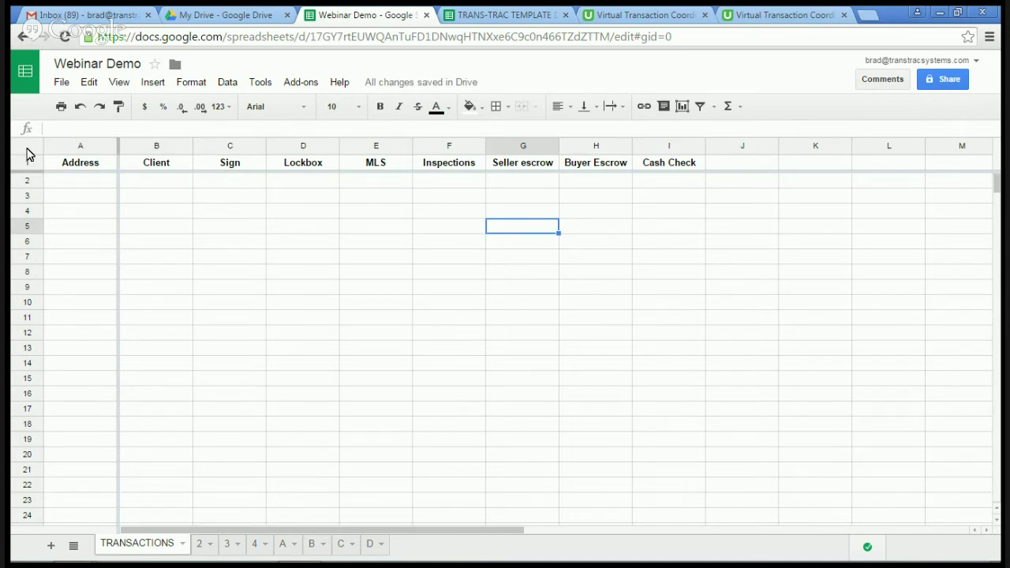
Step: Centre text across the whole sheet, testing it with a temporary entry in D6
left_click(27, 154)
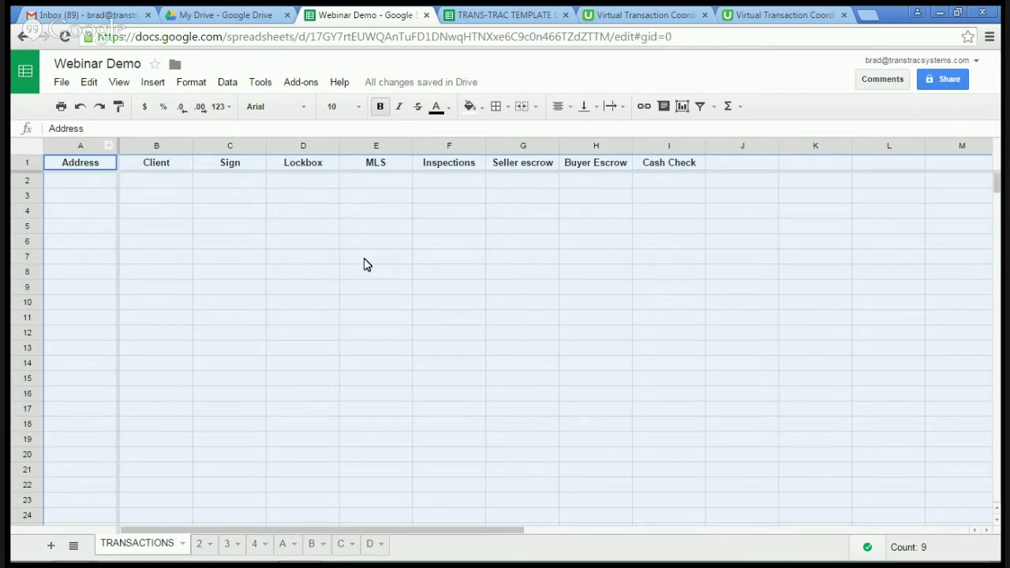
left_click(565, 107)
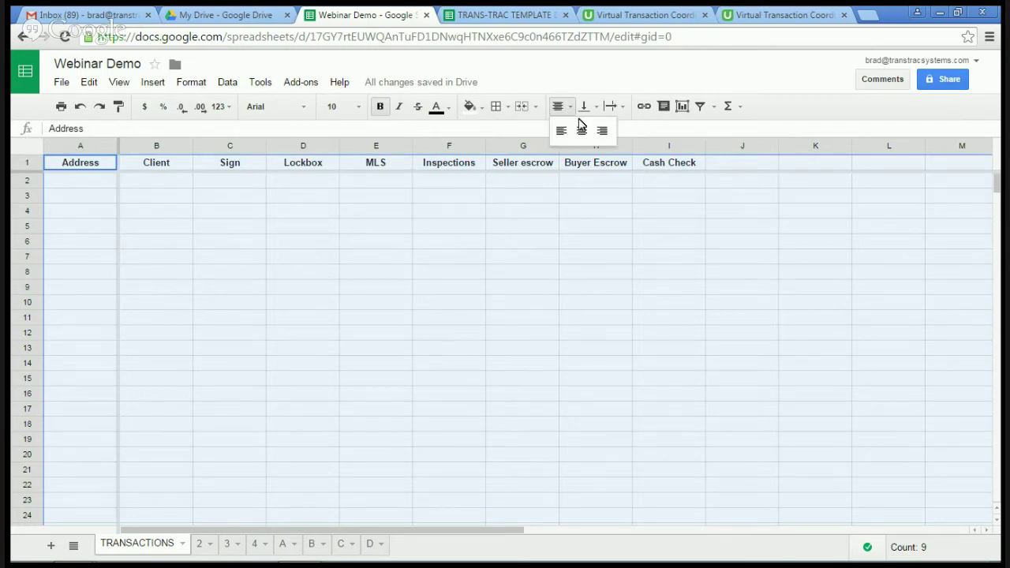
left_click(582, 133)
left_click(296, 246)
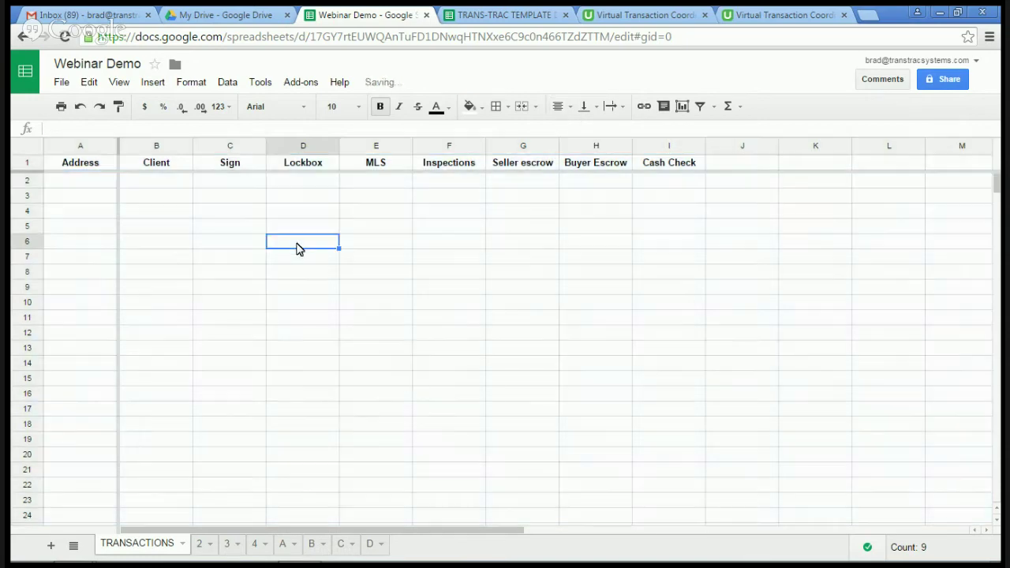
type("dfee")
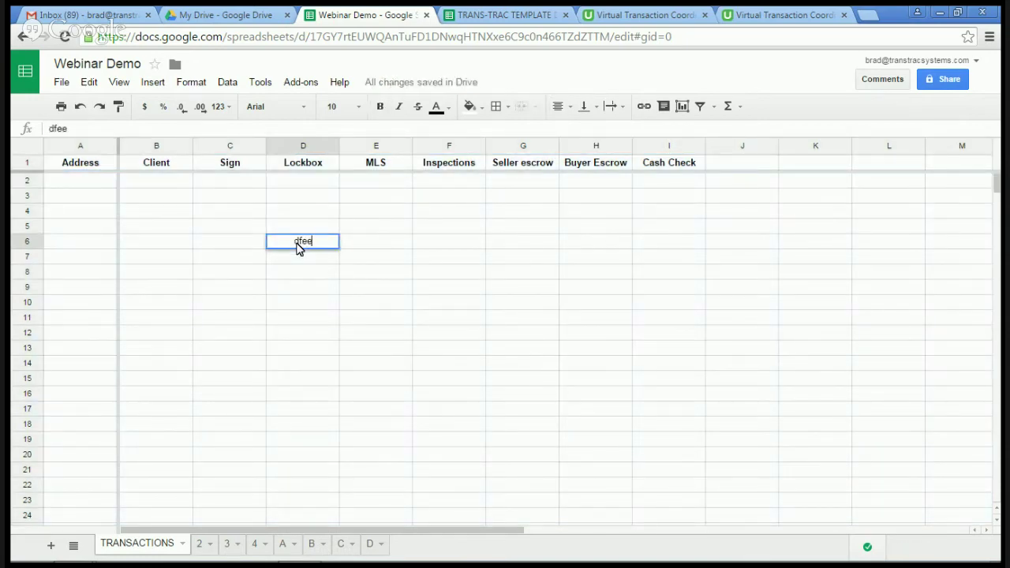
key("Tab")
left_click(298, 249)
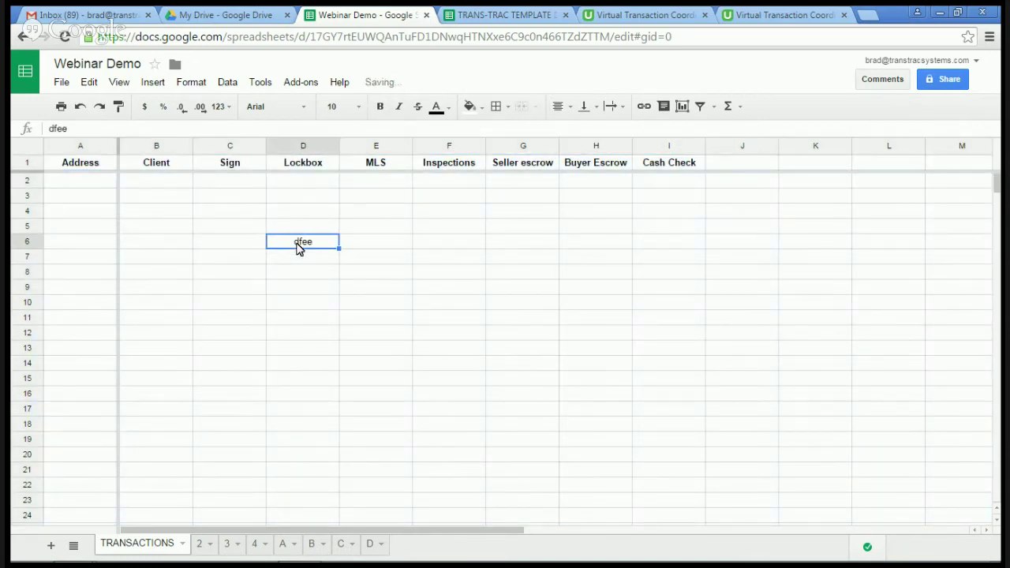
key("Delete")
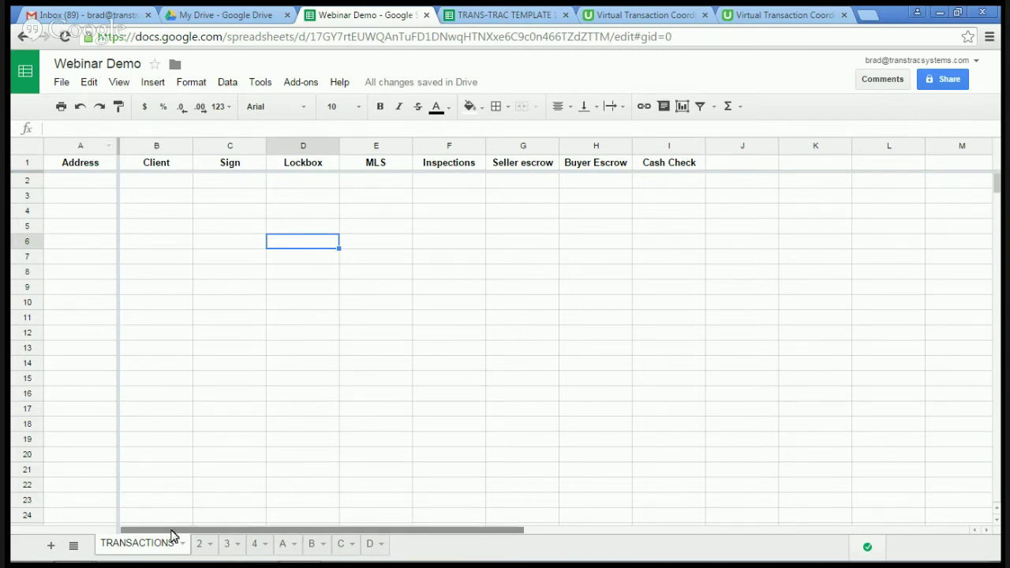
Step: On sheet A, enter Address in A1 and freeze row 1 as the header
left_click(285, 544)
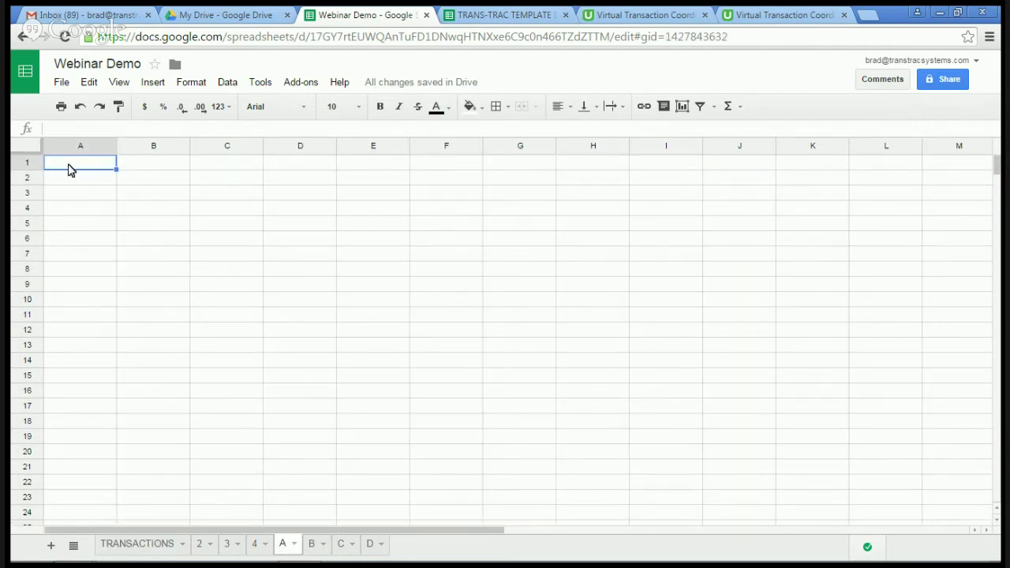
type("Address")
left_click_drag(27, 153, 30, 171)
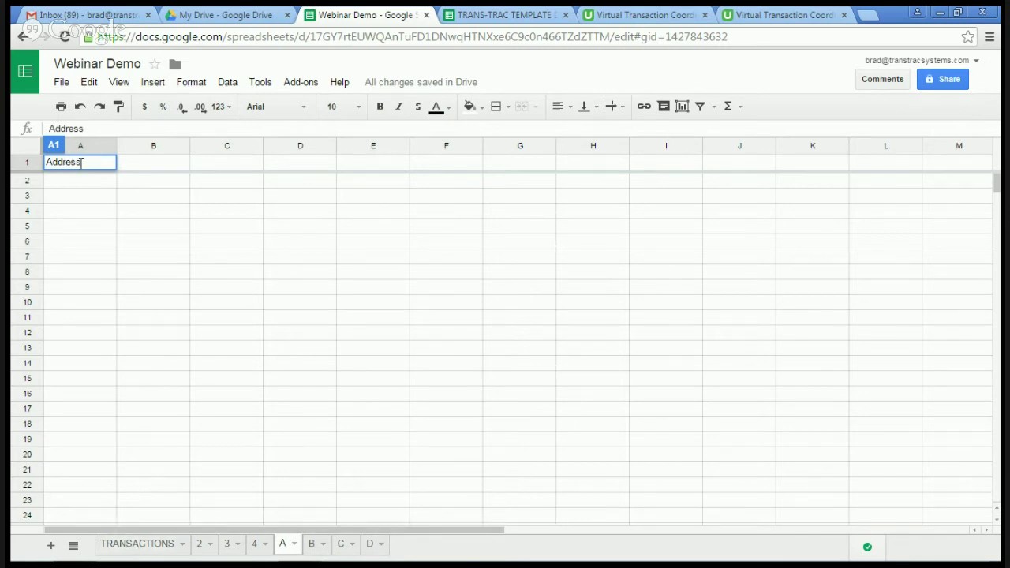
key("Tab")
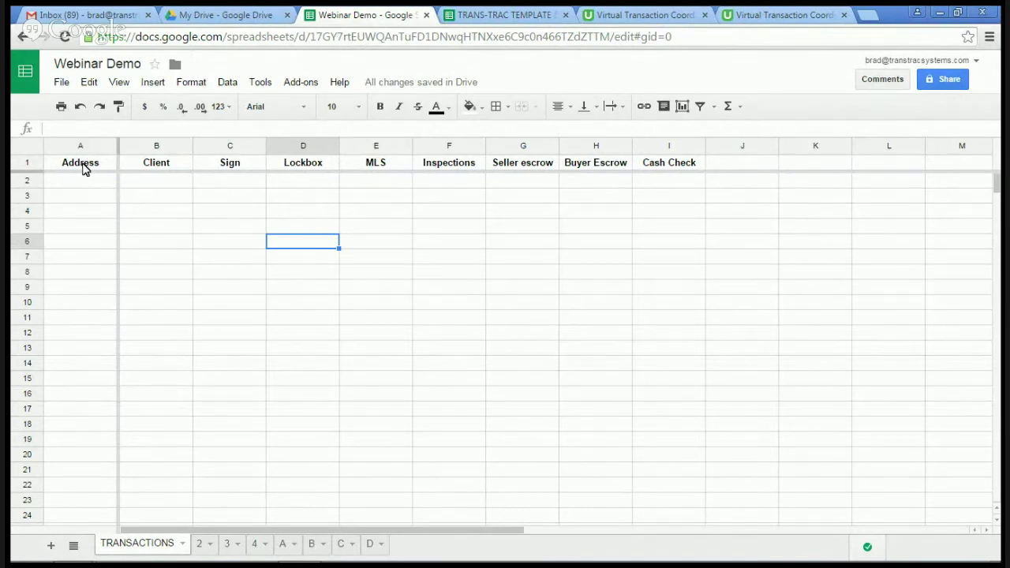
left_click(285, 548)
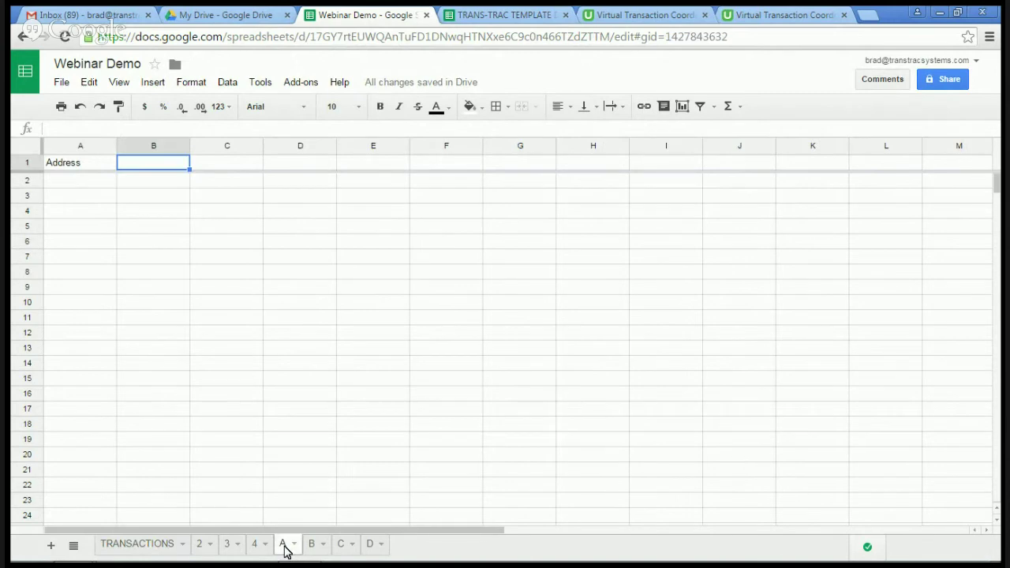
Step: Widen column A and type the step 1 listing-agreement address instruction into A2
left_click(118, 149)
left_click_drag(119, 152, 443, 151)
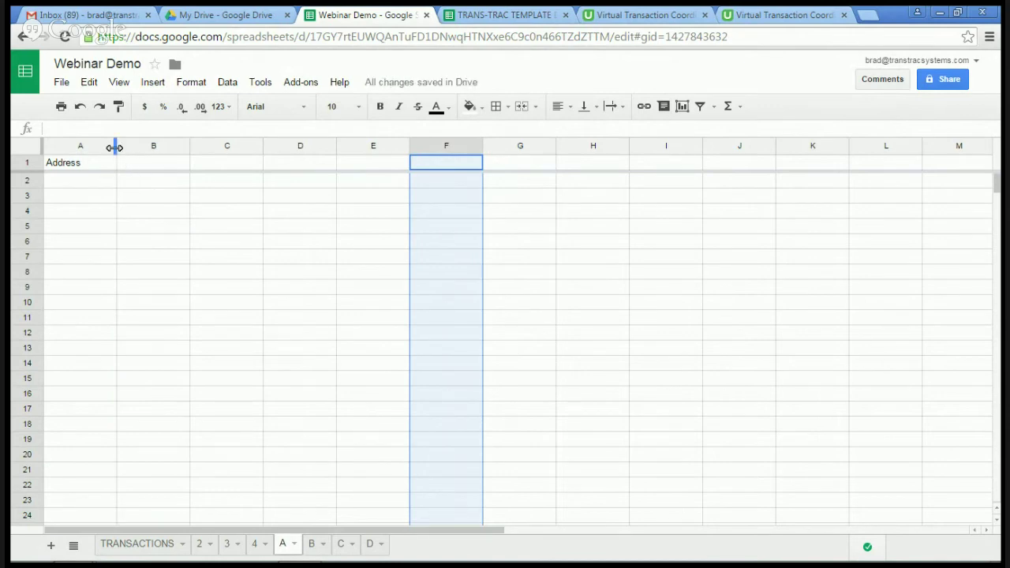
left_click_drag(115, 145, 499, 144)
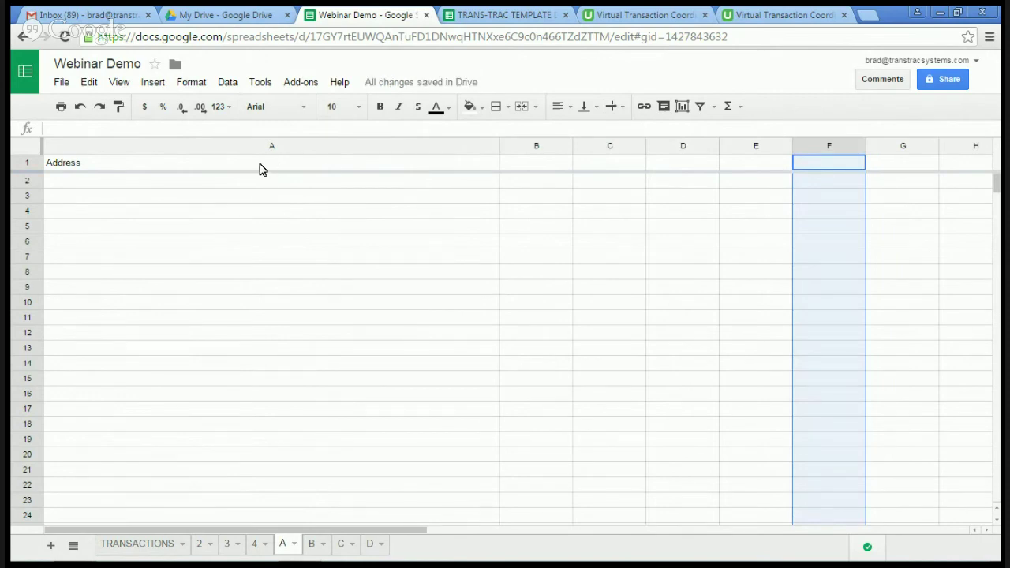
left_click(277, 187)
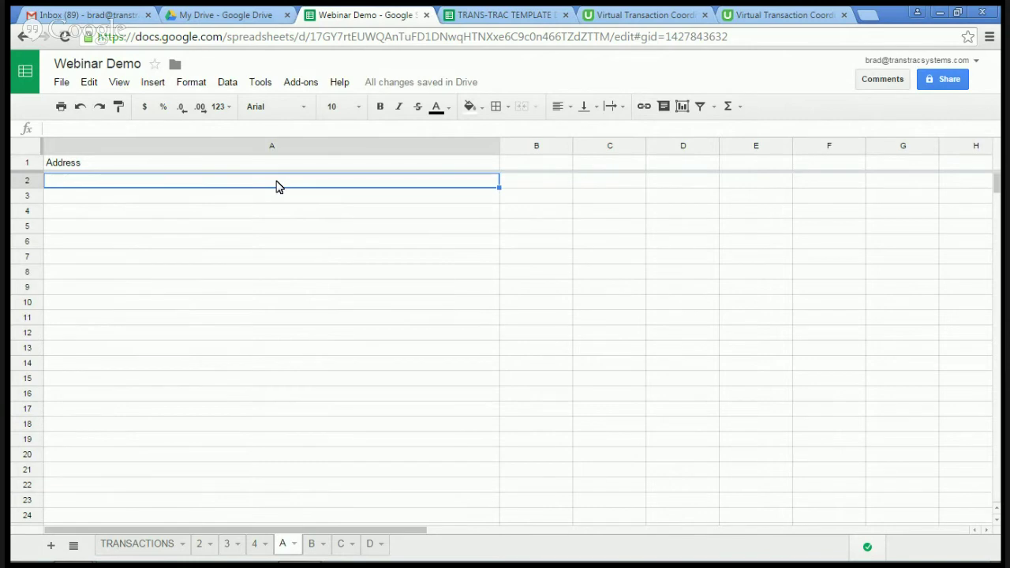
type("1.Find ")
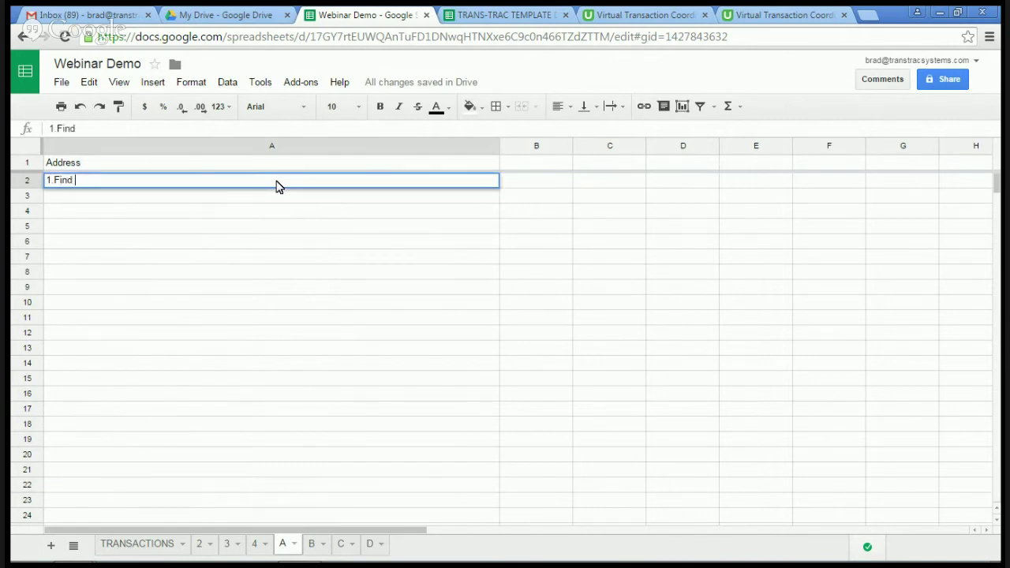
type("Listing agrement &")
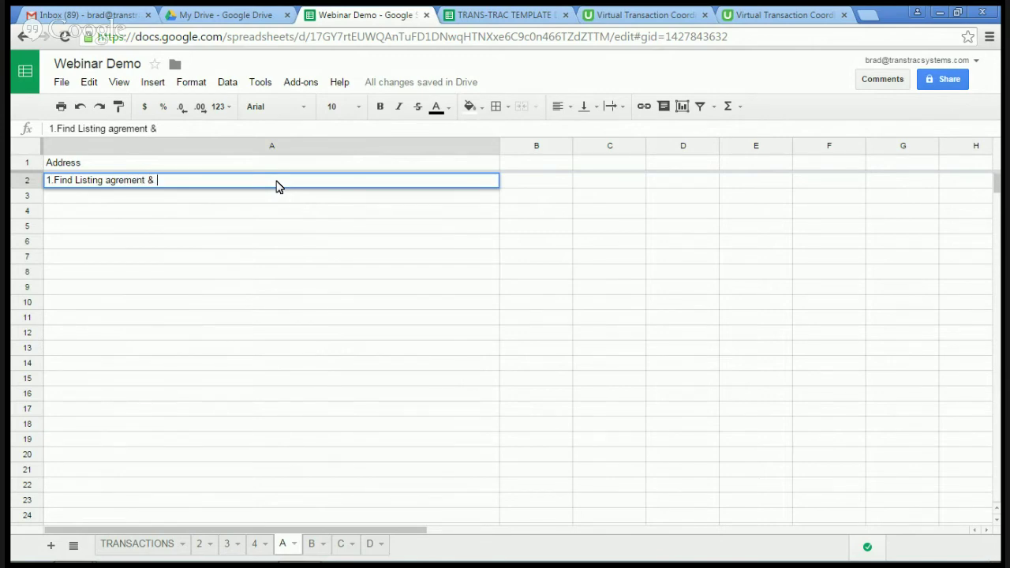
type("the address will be in")
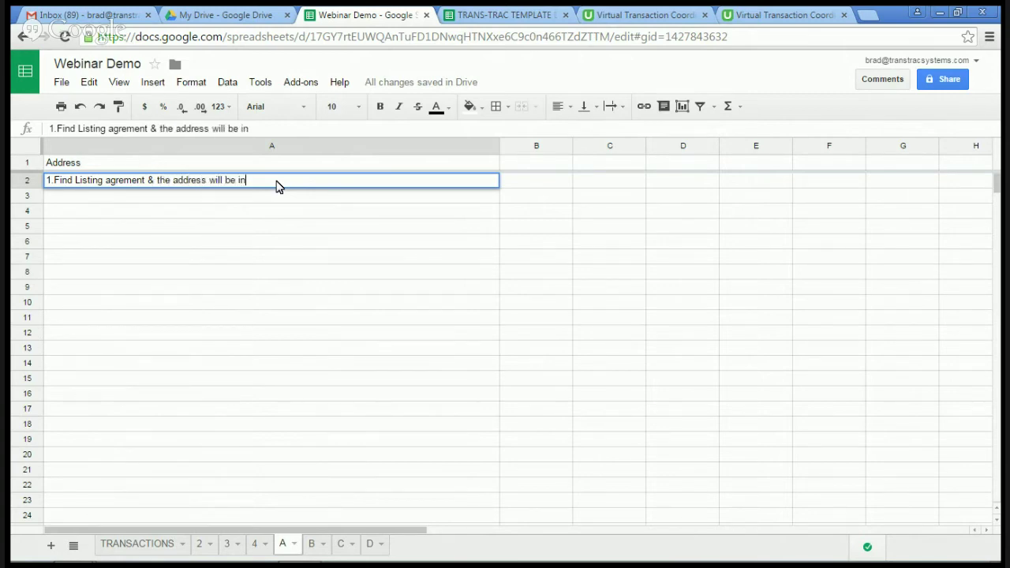
type(" 1st paragraph.  Input this add")
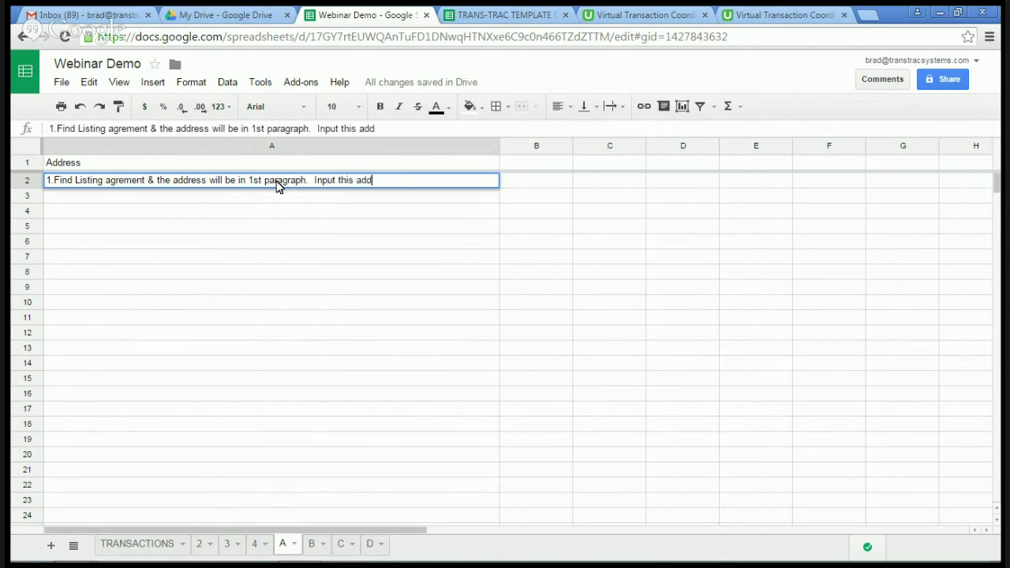
type("ress into cel. B")
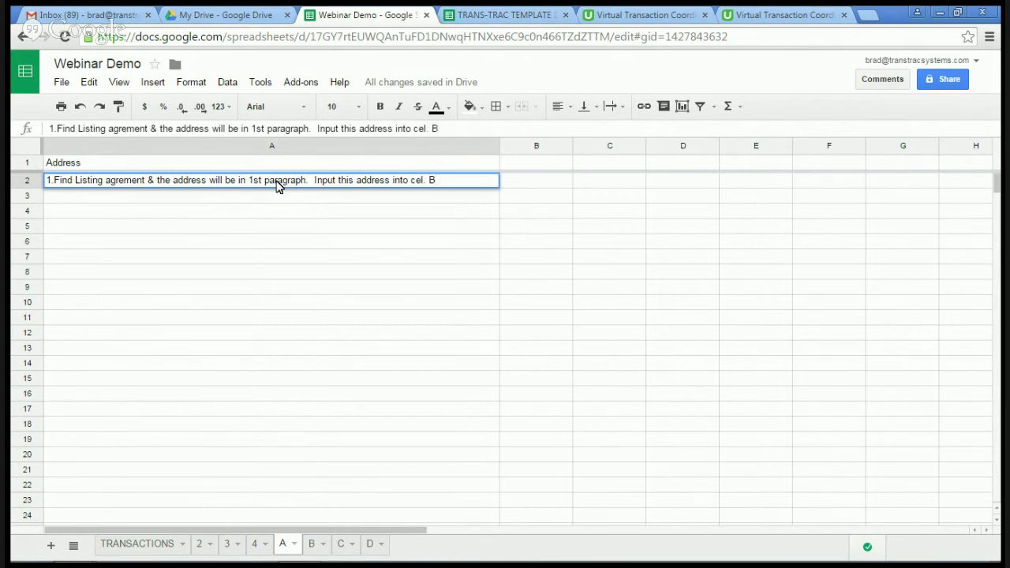
type("4")
Step: In TRANS-TRAC TEMPLATE DEMO, follow sheet L's udemy.com/trans-trac-system link in A9
left_click(491, 21)
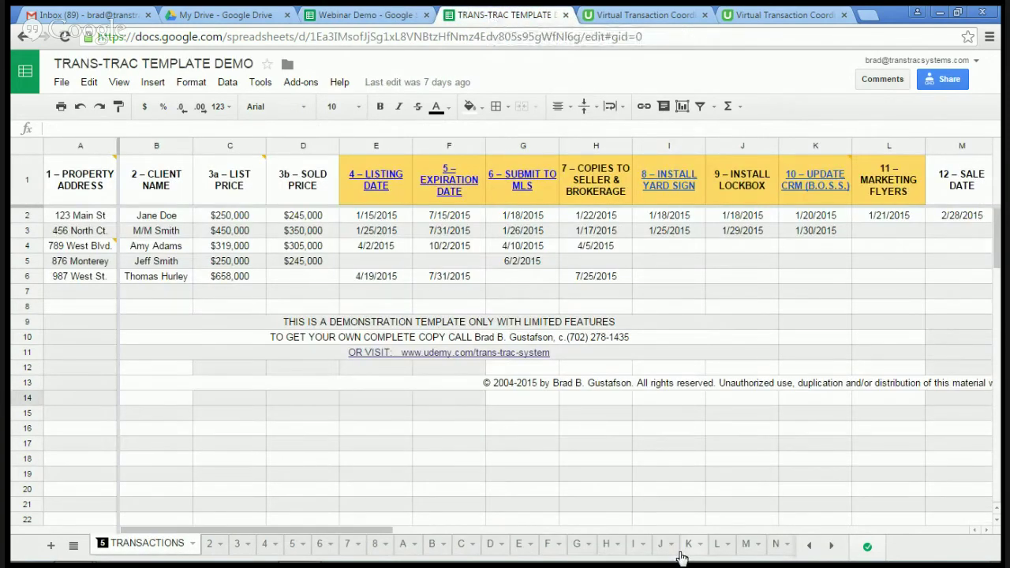
left_click(690, 546)
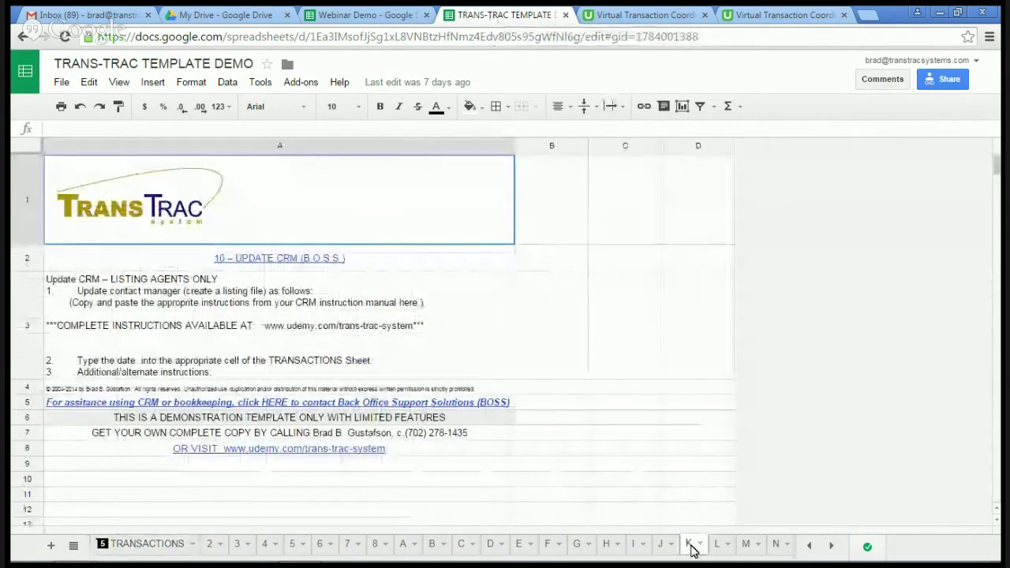
left_click(718, 546)
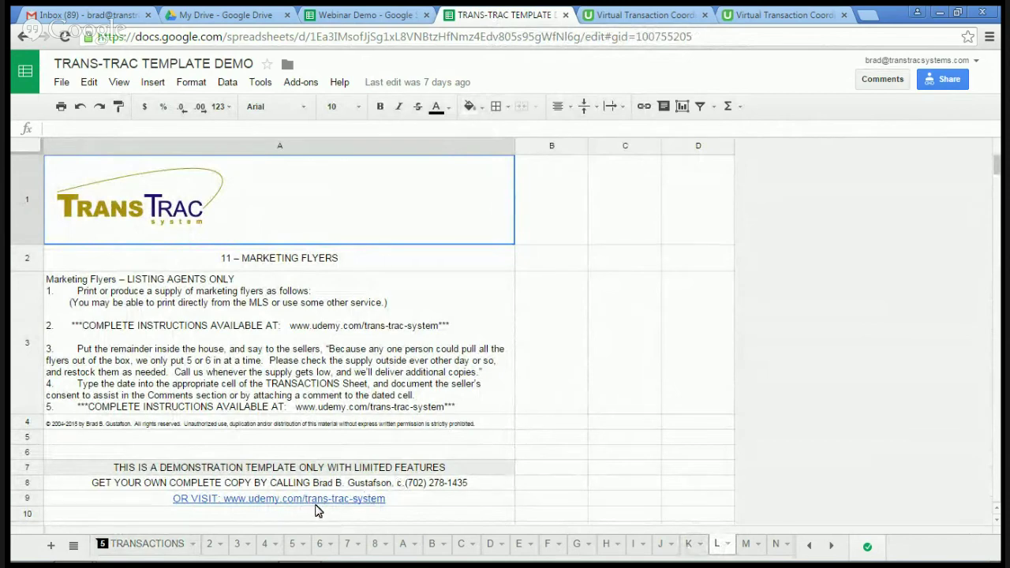
mouse_move(313, 506)
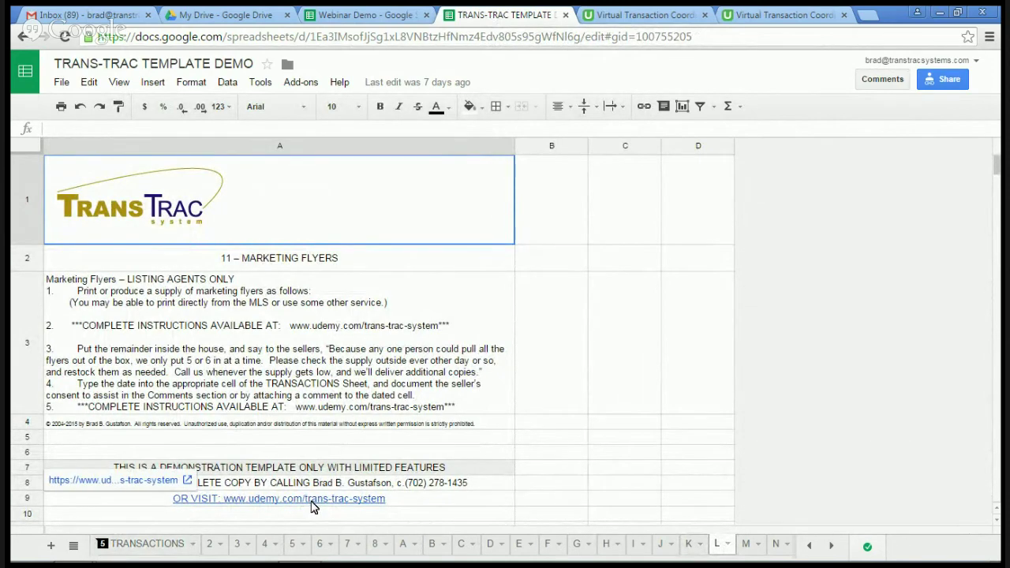
left_click(313, 505)
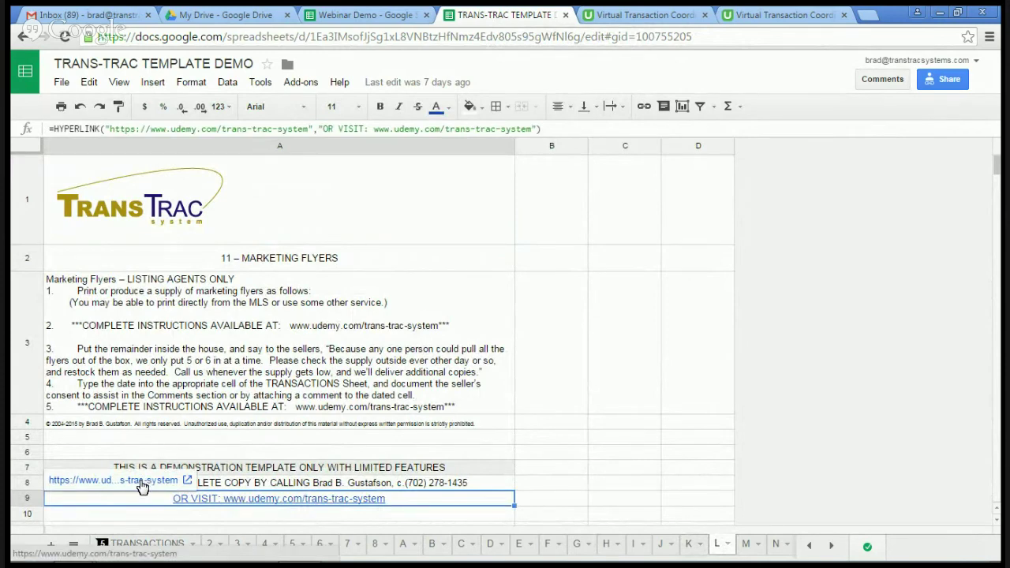
left_click(142, 481)
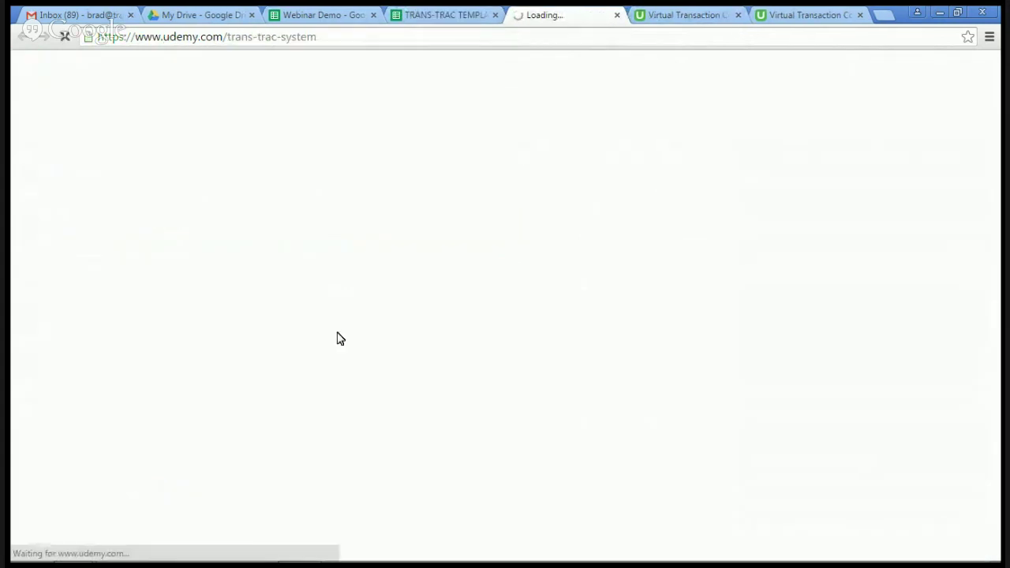
Step: Close the extra loading tab and return to the Virtual Transaction Coordinator course page ($149, 40 lectures)
left_click(617, 16)
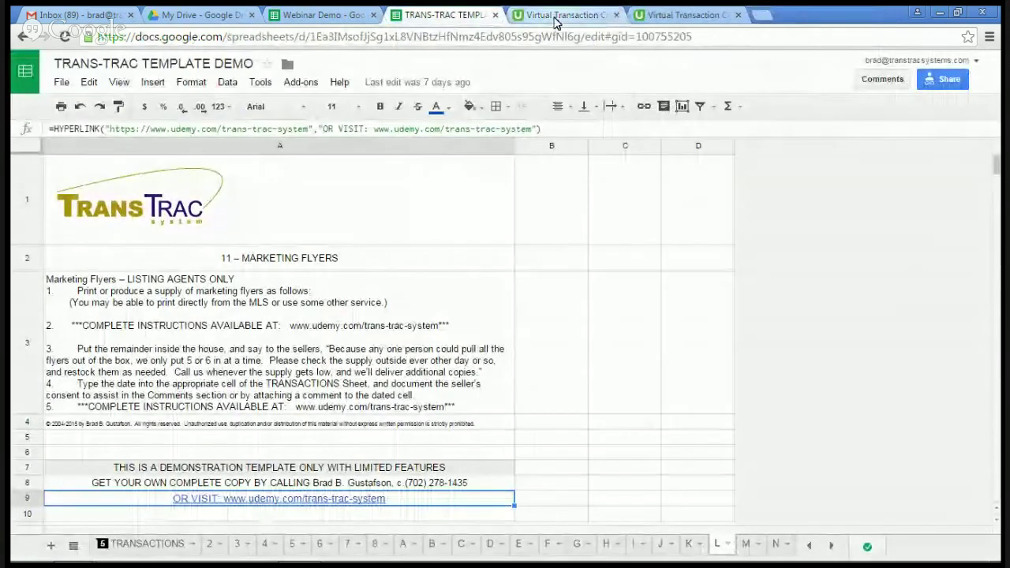
left_click(557, 15)
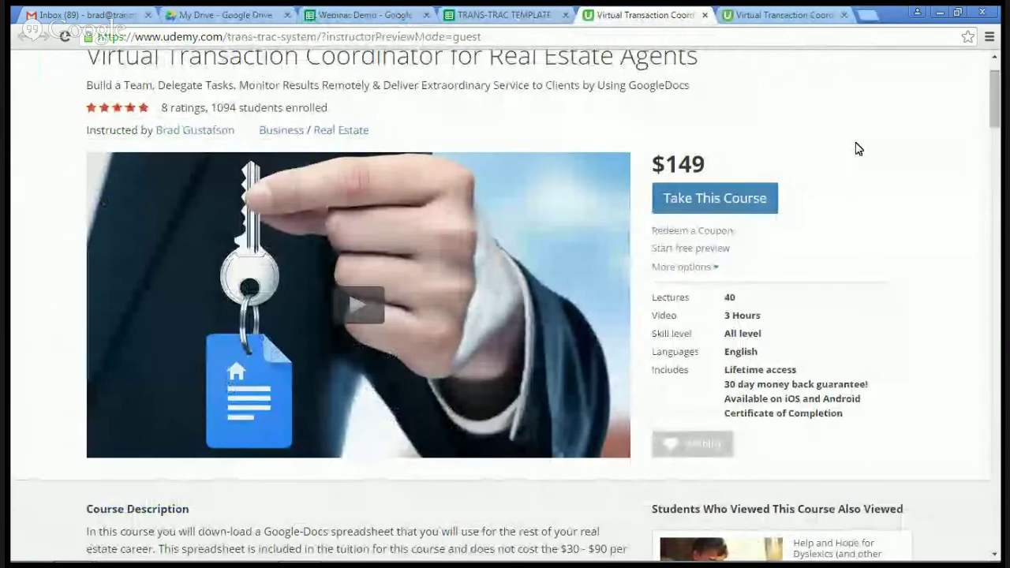
scroll(859, 148, "up", 1)
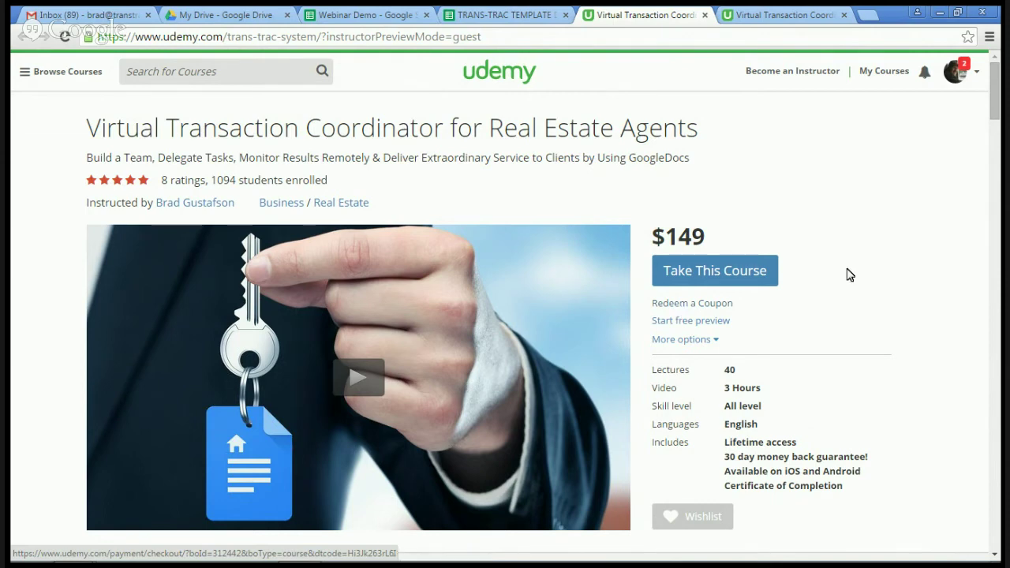
scroll(889, 274, "down", 1)
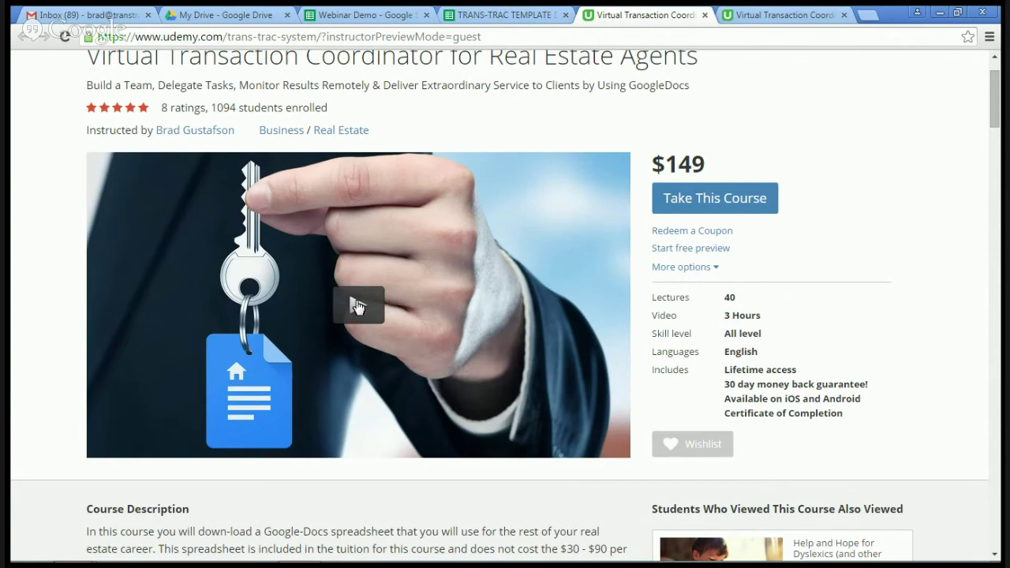
scroll(357, 306, "down", 6)
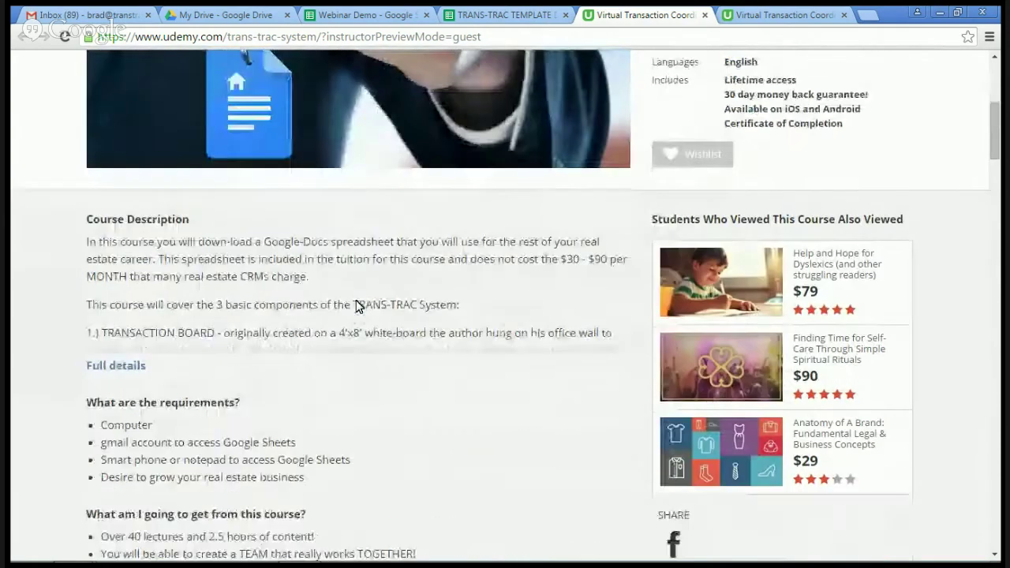
Step: Scroll past the description and requirements to the Curriculum listing Sections 1–4
scroll(356, 306, "down", 5)
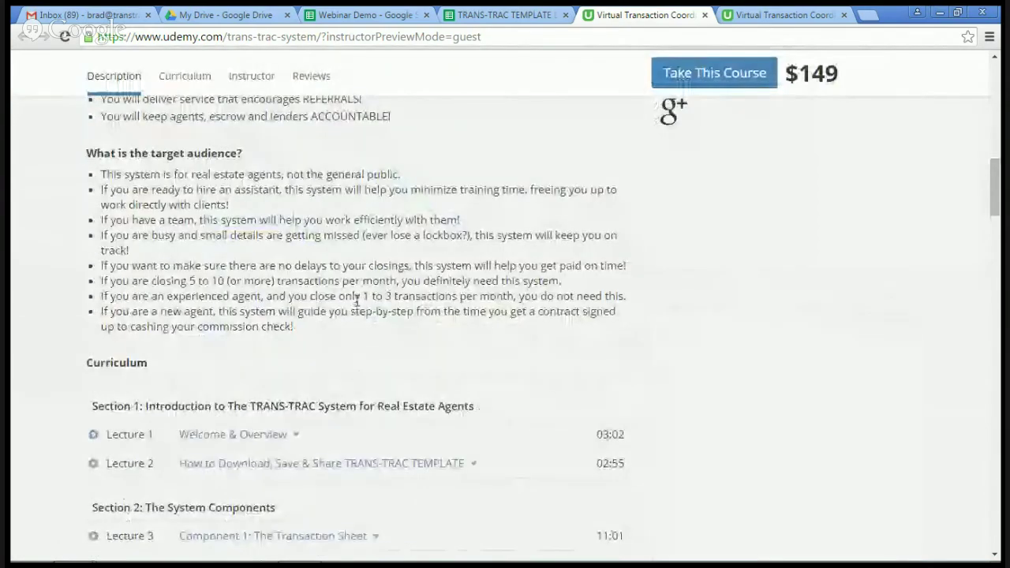
scroll(252, 174, "down", 1)
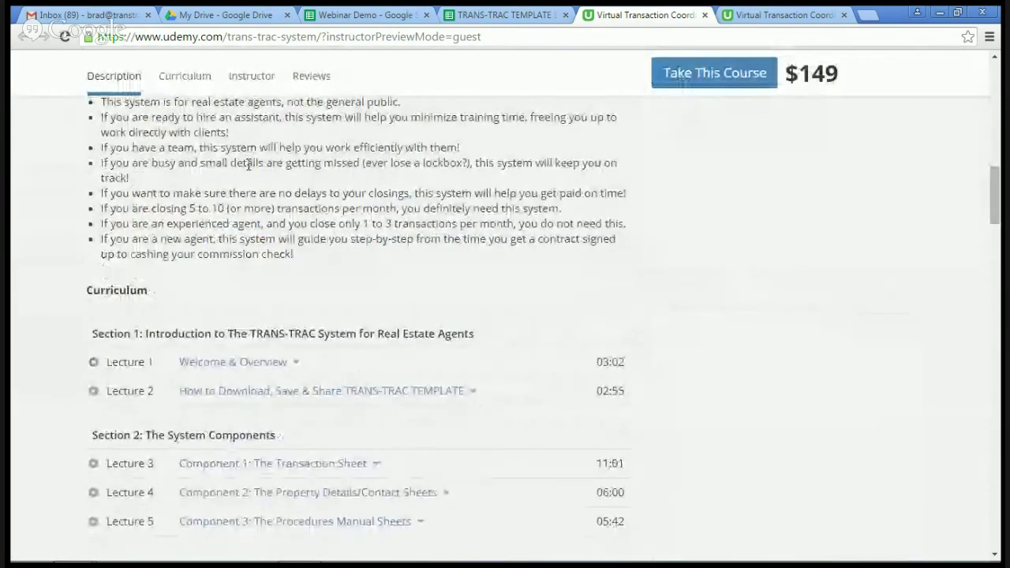
scroll(158, 189, "down", 2)
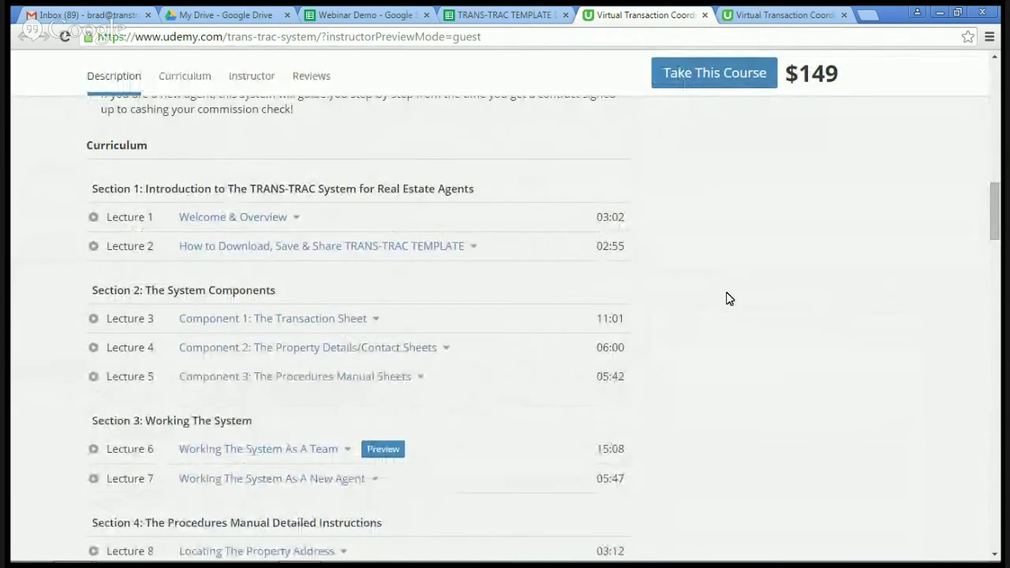
scroll(728, 297, "down", 1)
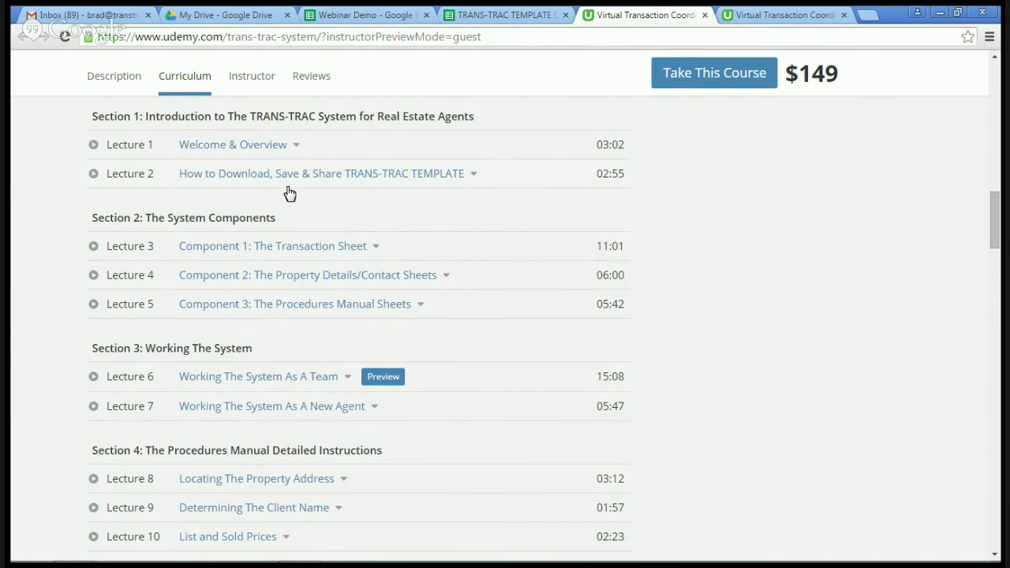
scroll(289, 193, "down", 1)
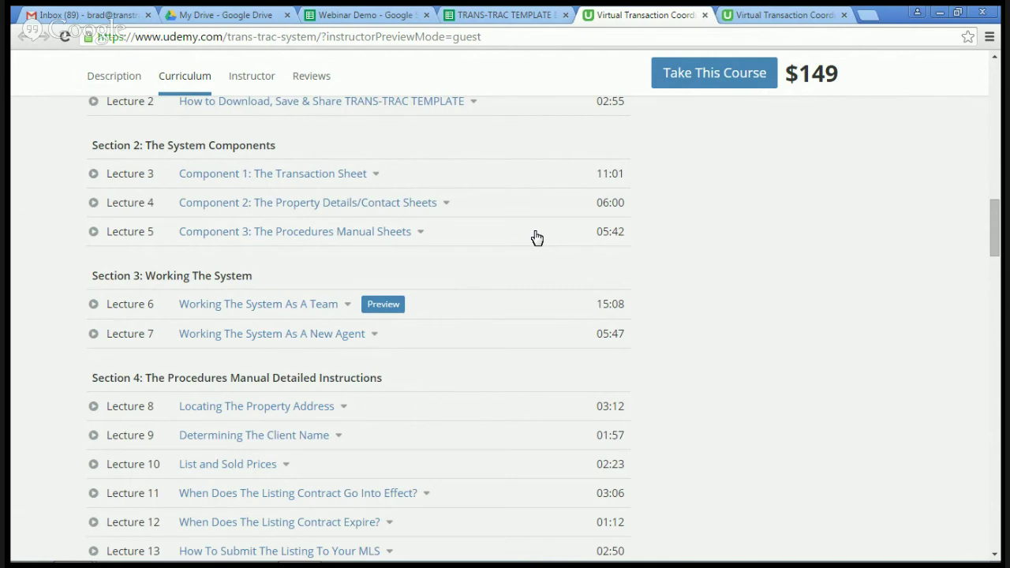
scroll(537, 238, "down", 1)
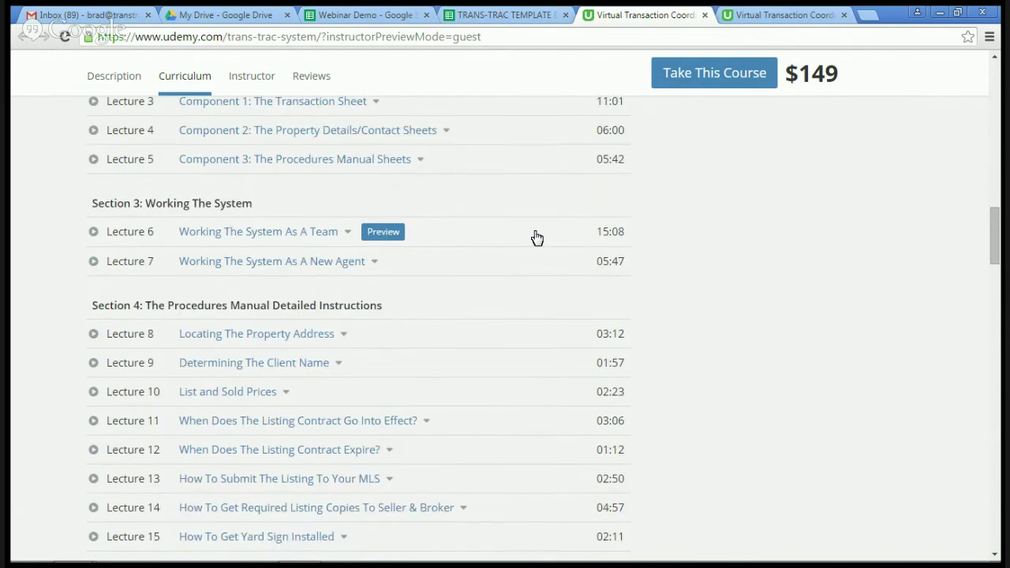
scroll(536, 238, "down", 1)
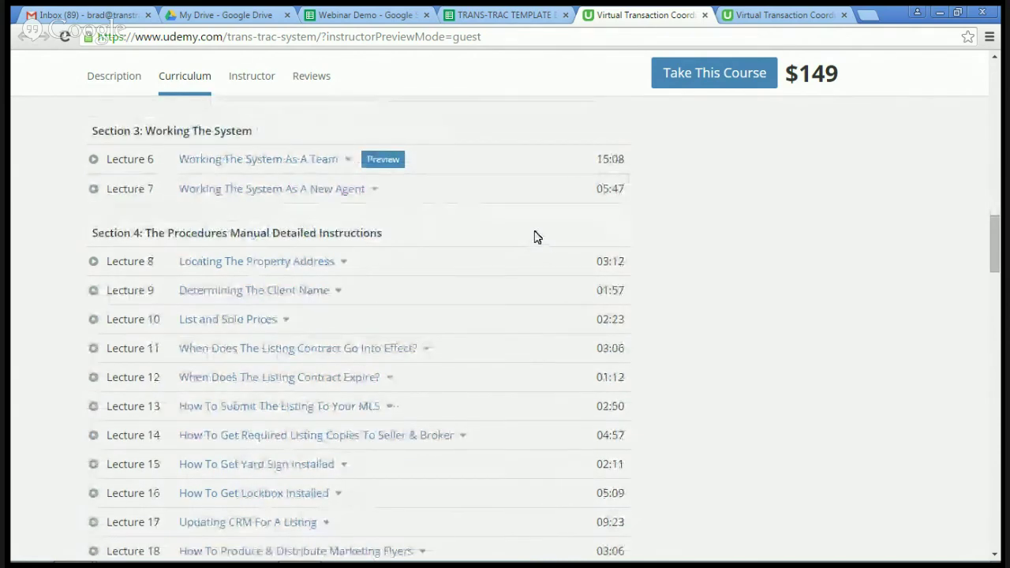
scroll(536, 238, "down", 4)
scroll(536, 237, "down", 4)
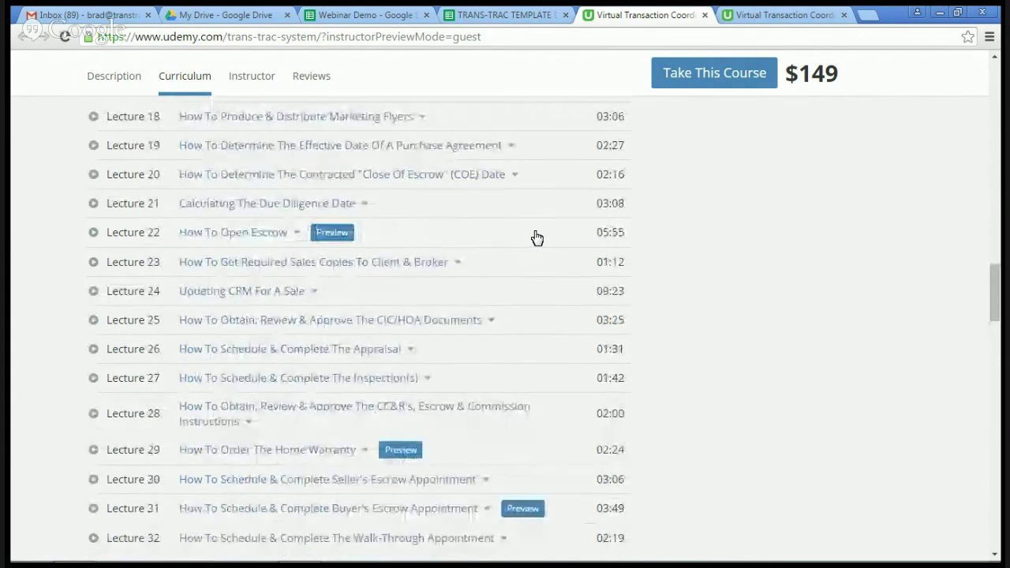
scroll(536, 237, "down", 1)
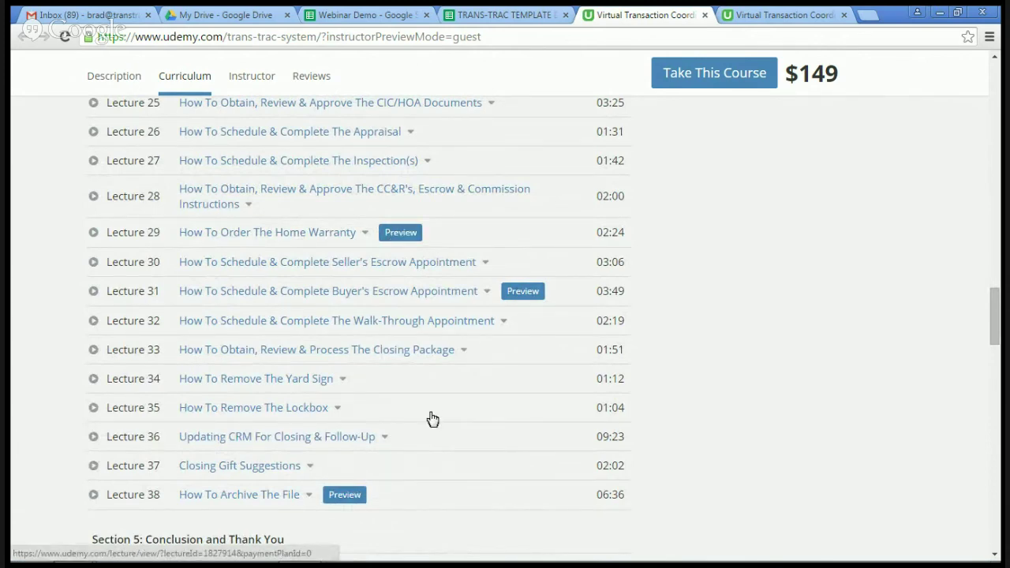
scroll(442, 407, "up", 5)
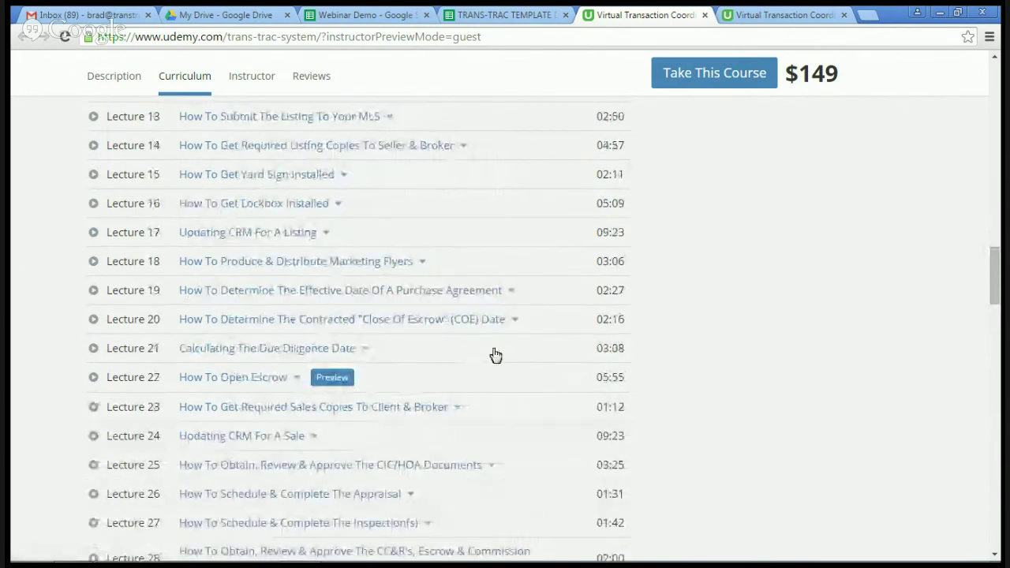
scroll(493, 355, "up", 4)
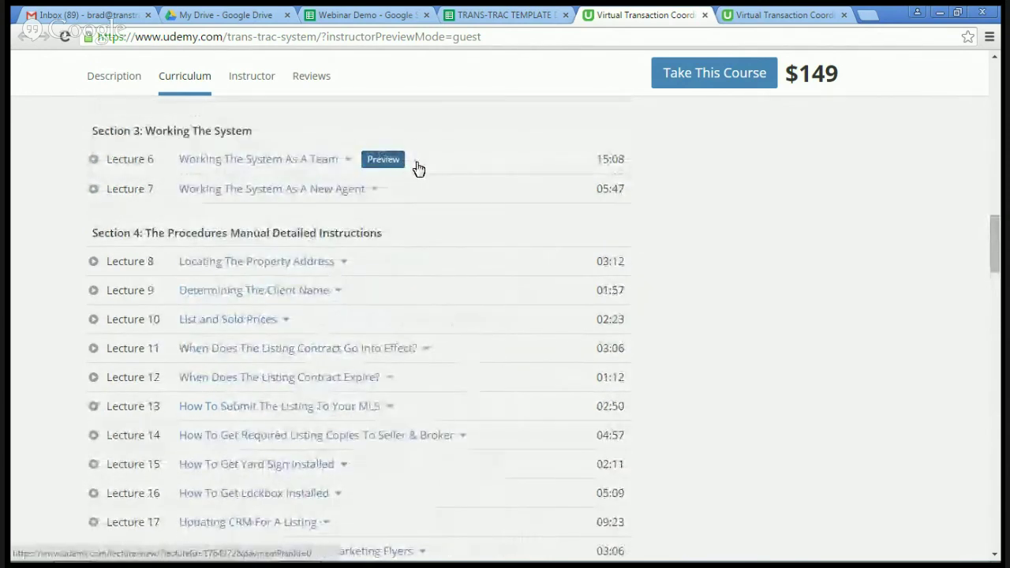
scroll(471, 200, "up", 3)
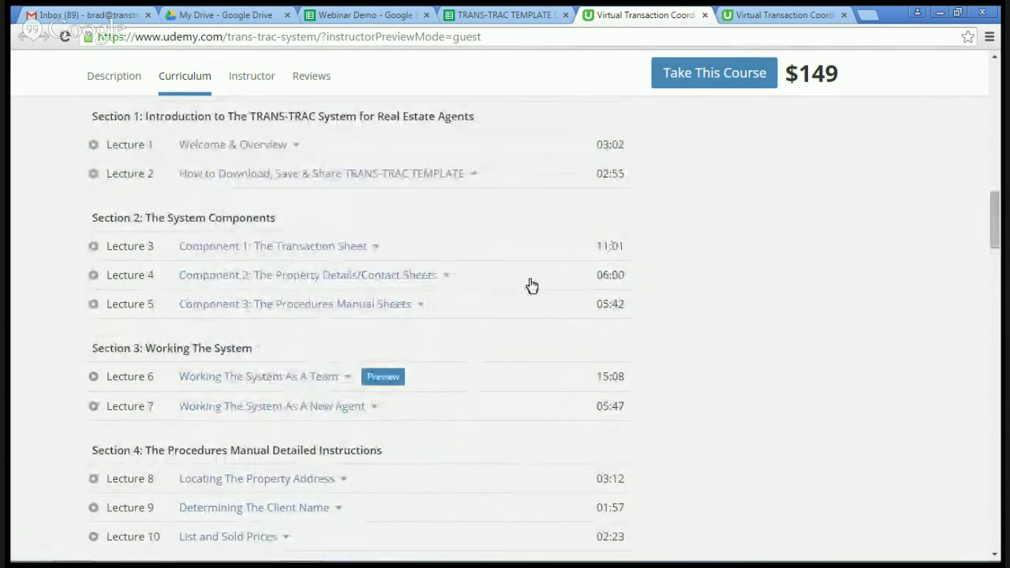
scroll(528, 283, "up", 5)
scroll(531, 284, "up", 3)
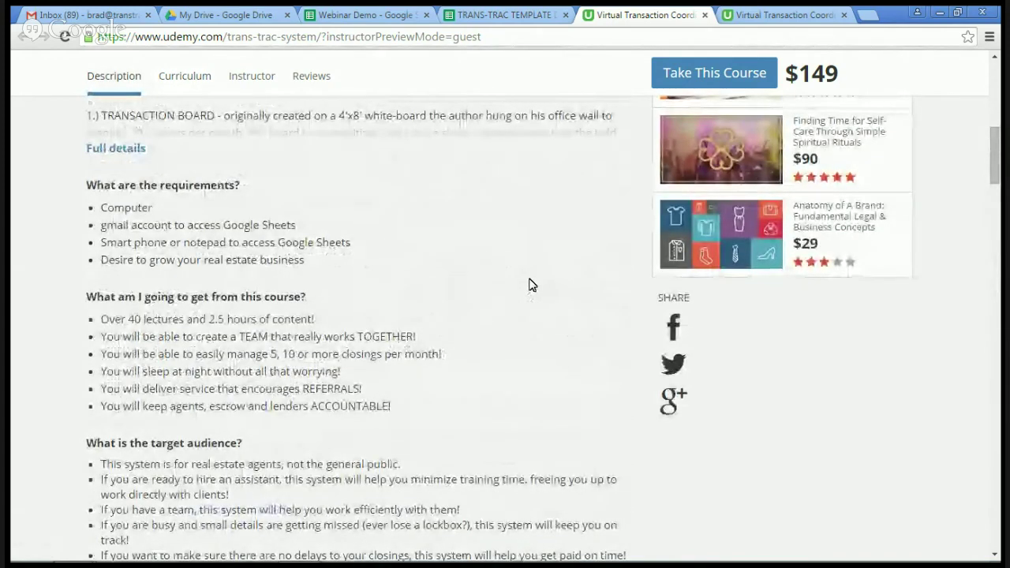
scroll(530, 284, "down", 5)
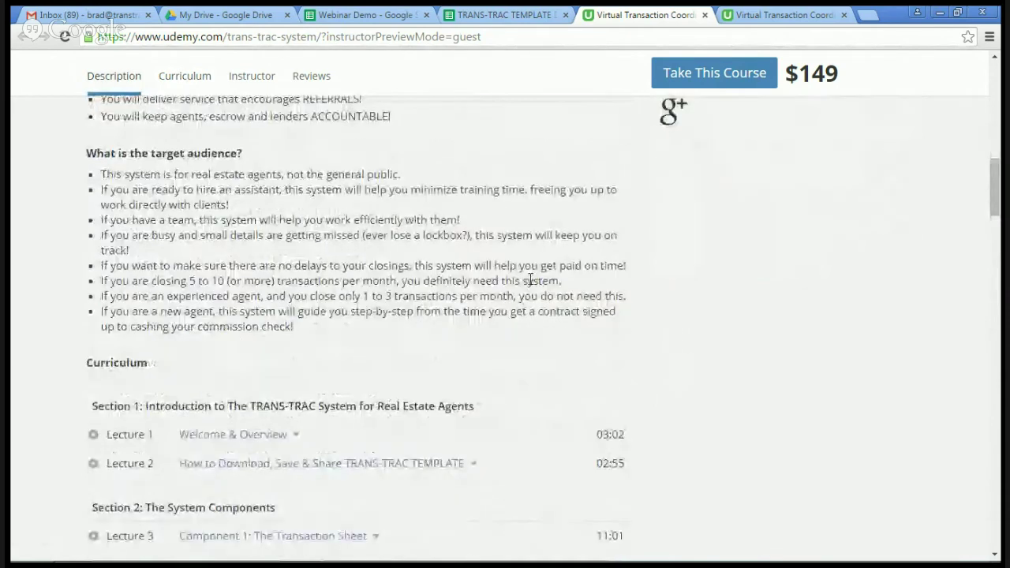
scroll(531, 285, "down", 1)
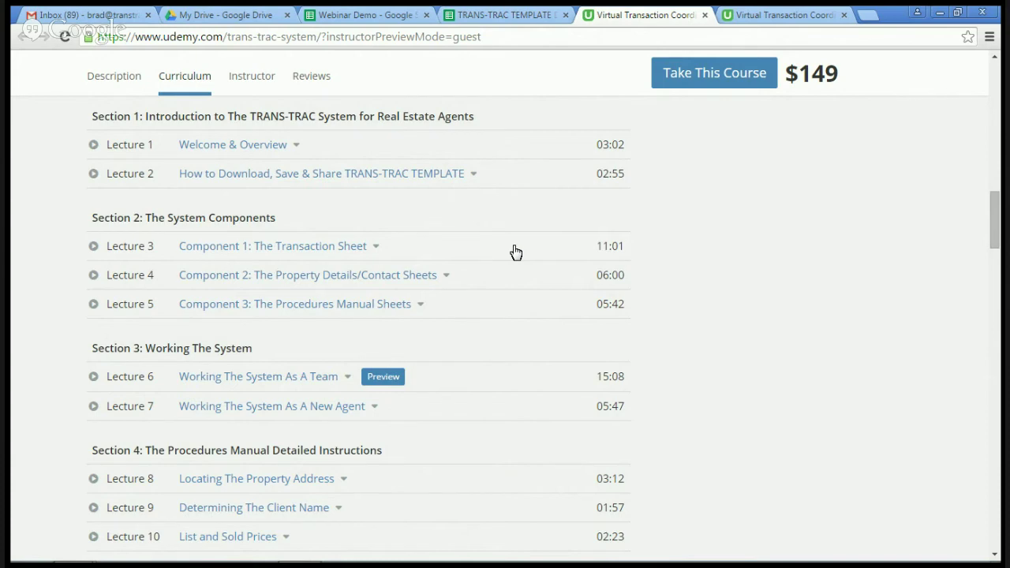
scroll(515, 251, "down", 4)
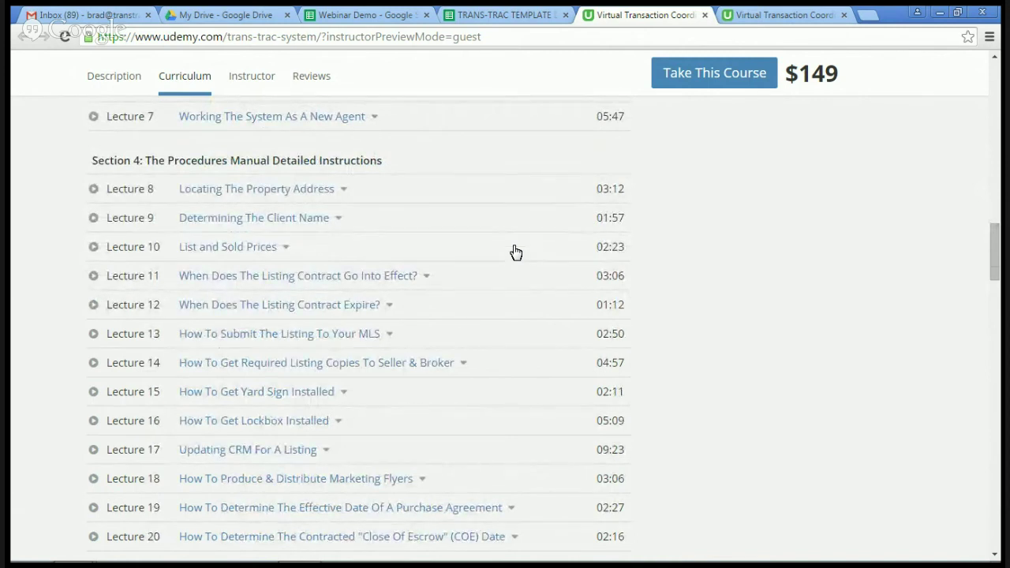
scroll(516, 252, "up", 3)
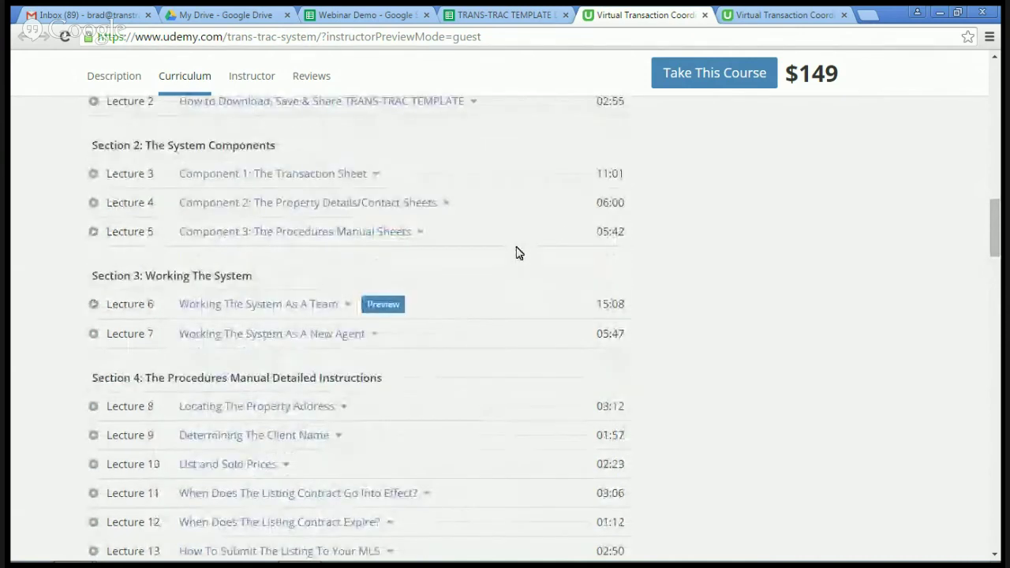
Step: From the course dashboard's Section 4, start Lecture 11, When Does The Listing Contract Go Into Effect?
left_click(769, 19)
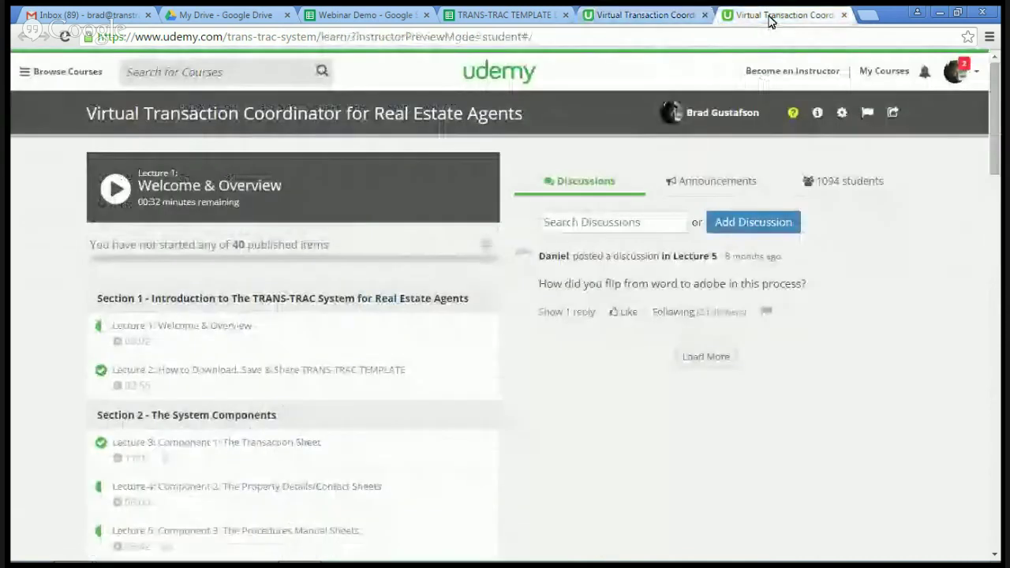
scroll(528, 353, "down", 1)
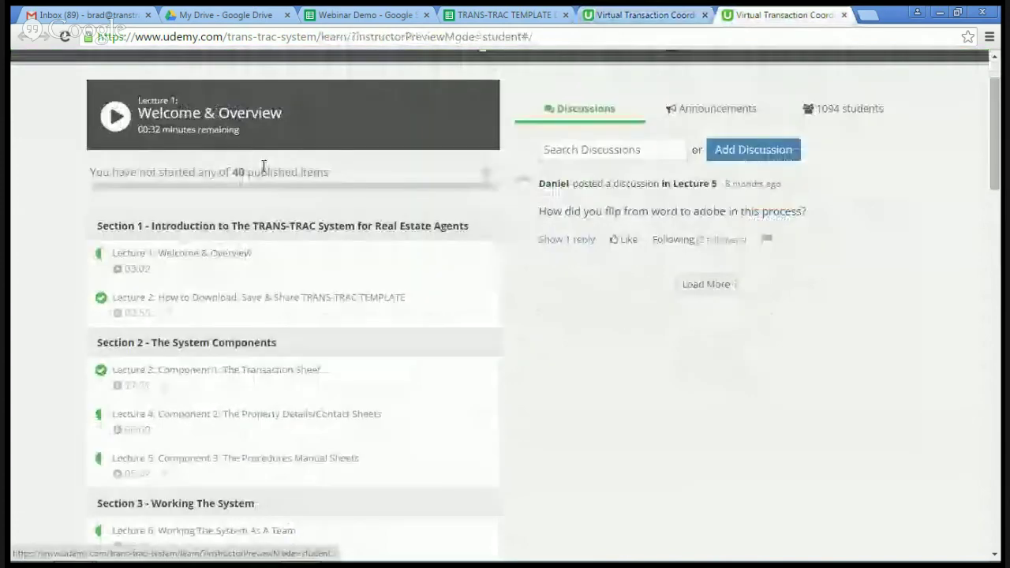
scroll(487, 350, "down", 1)
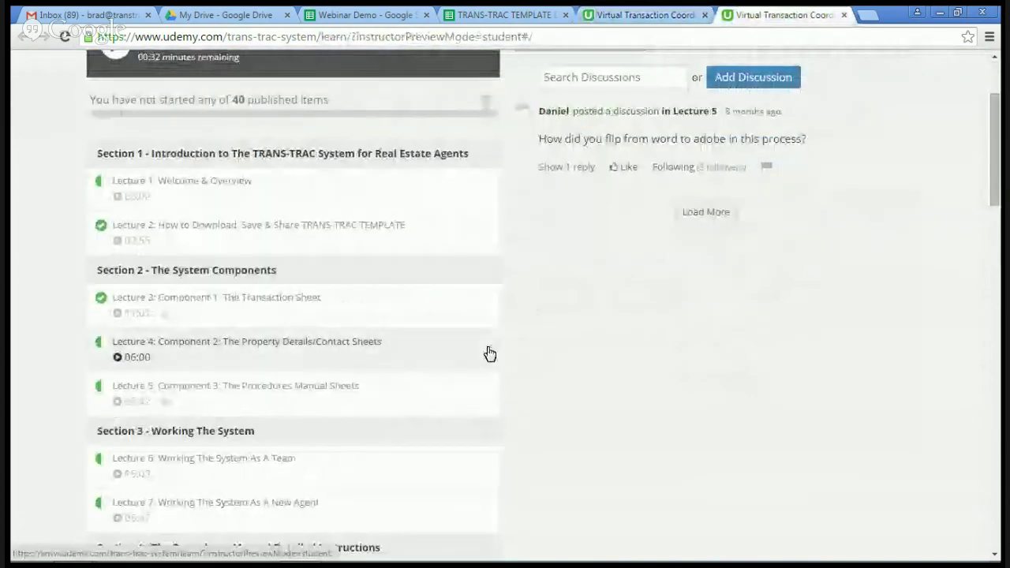
scroll(489, 353, "down", 1)
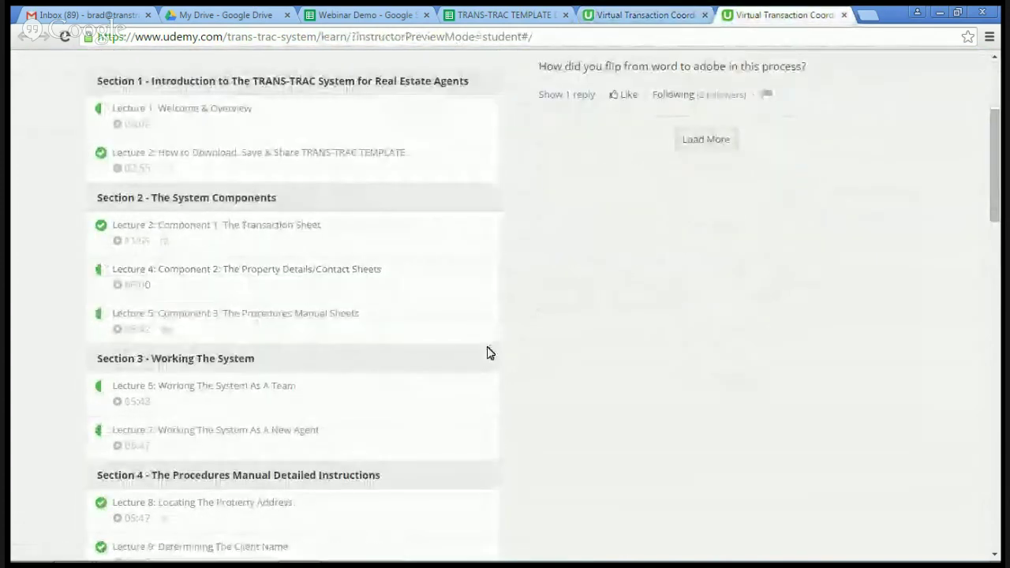
scroll(489, 354, "down", 3)
scroll(489, 353, "down", 2)
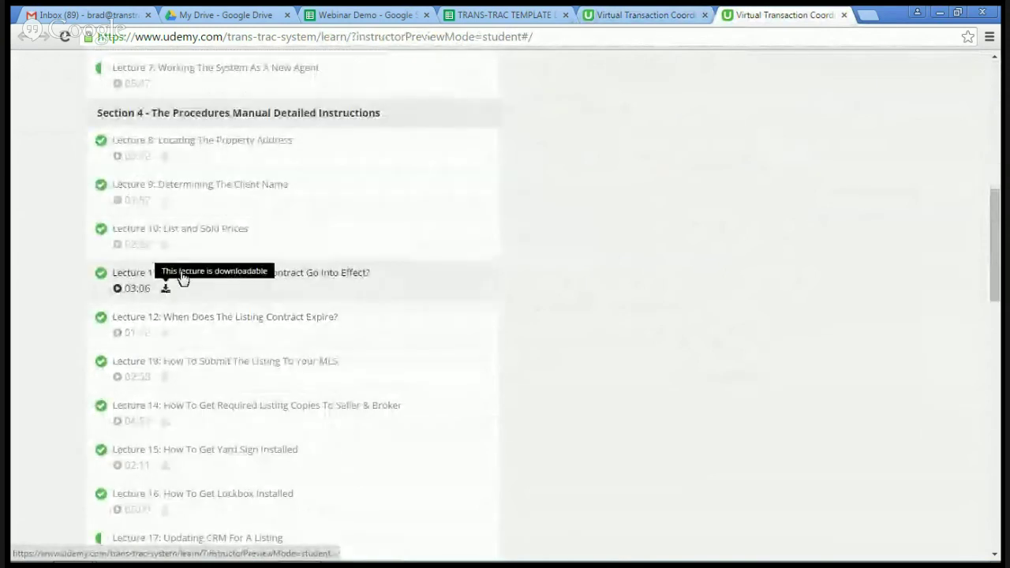
left_click(138, 278)
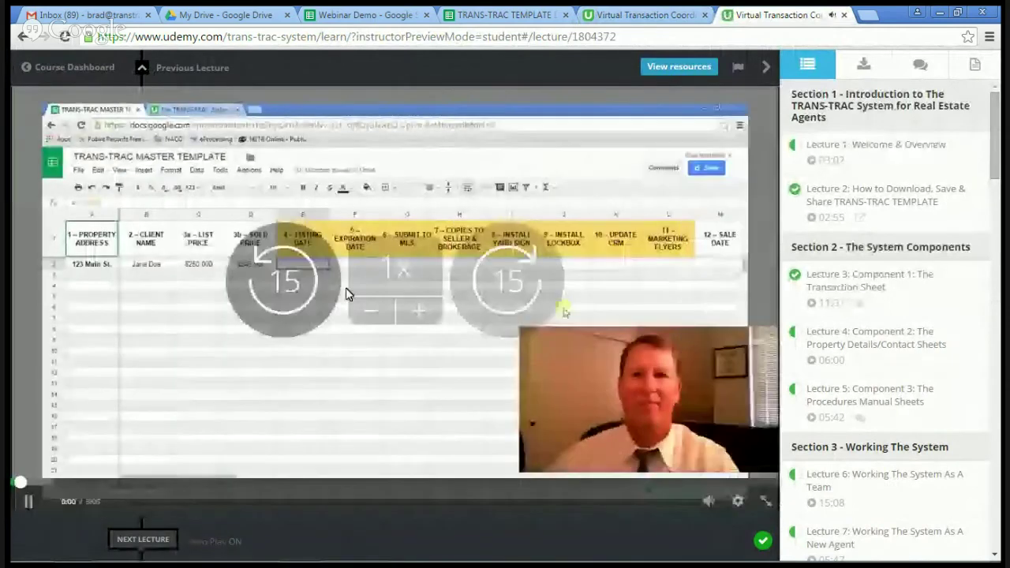
Step: Pause the lecture and skip through it to 1:05, 1:44 and then 2:22
left_click(196, 476)
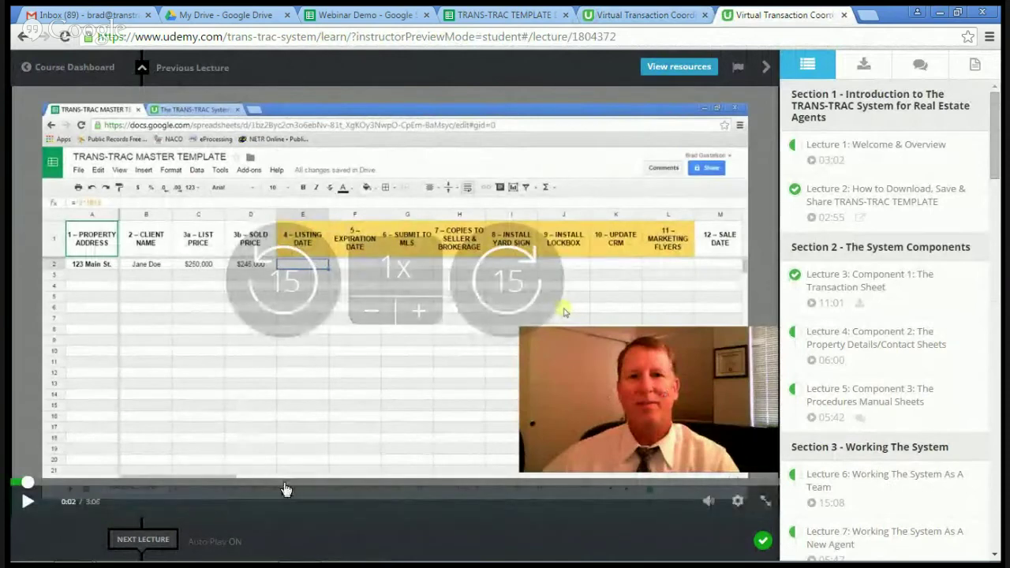
left_click(284, 482)
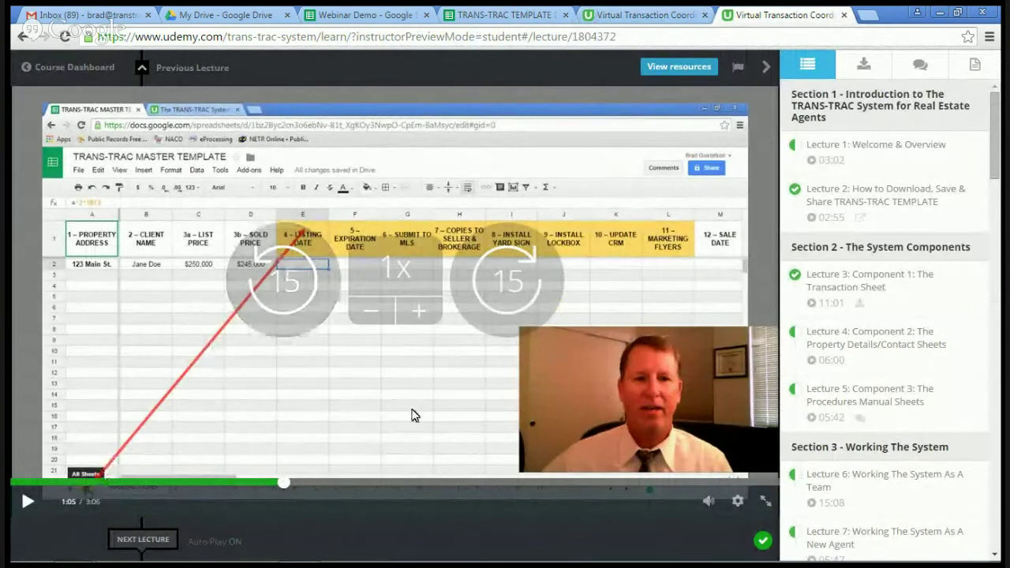
left_click(444, 486)
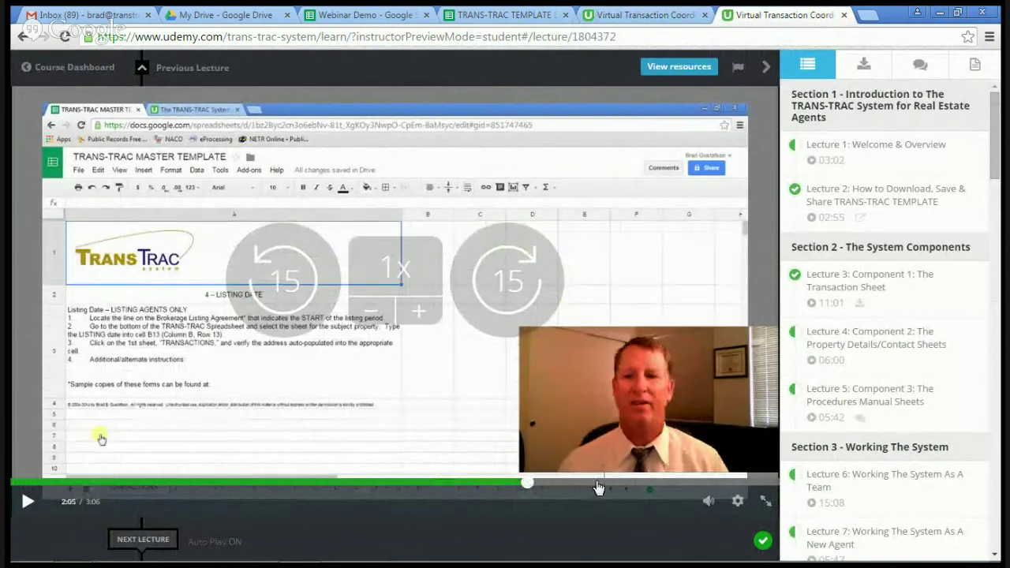
left_click(597, 486)
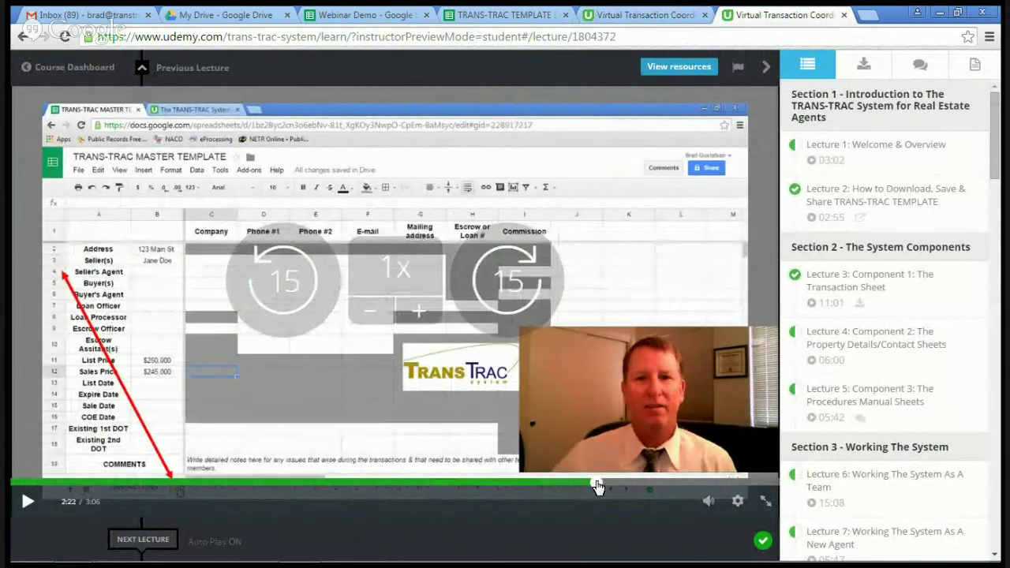
scroll(877, 343, "down", 2)
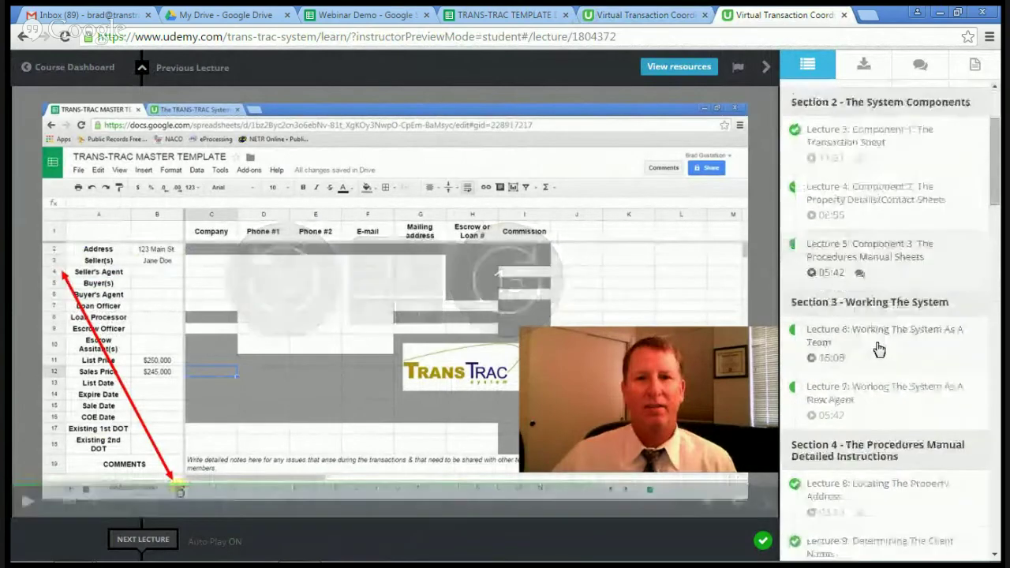
scroll(874, 379, "up", 2)
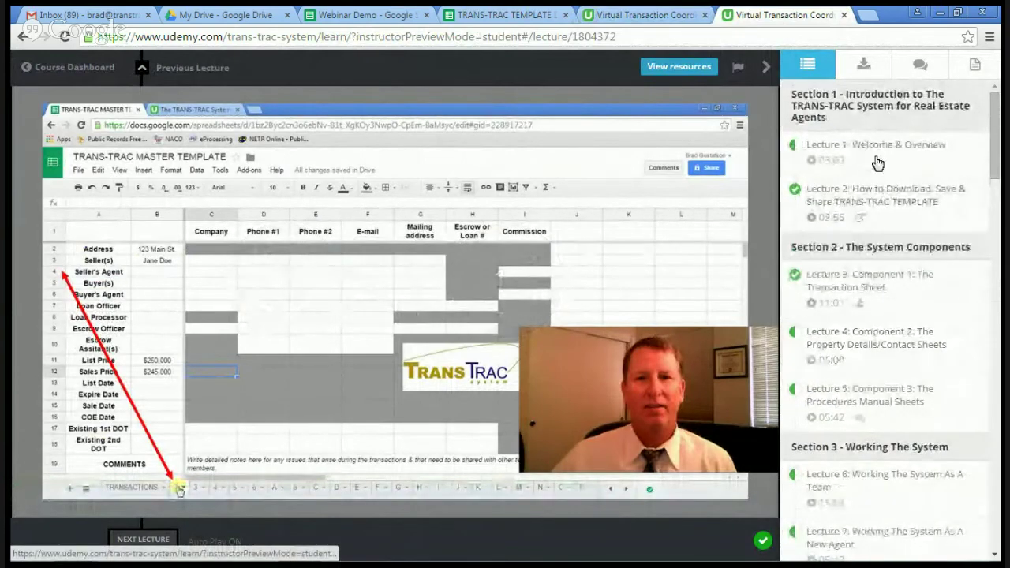
Step: Look through the Downloads and Discussion sidebar panels, ending on the Notes panel
left_click(864, 66)
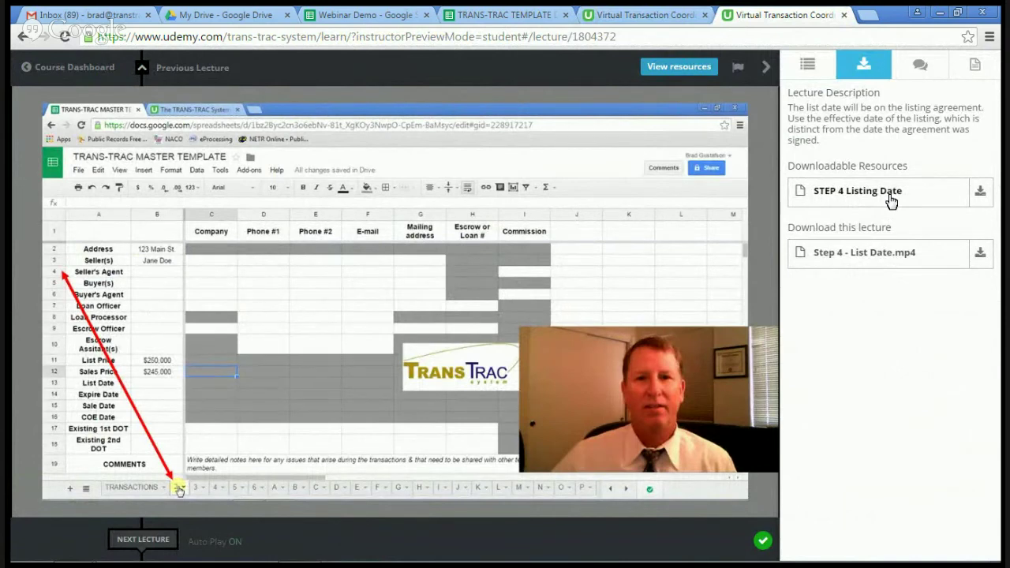
left_click(920, 67)
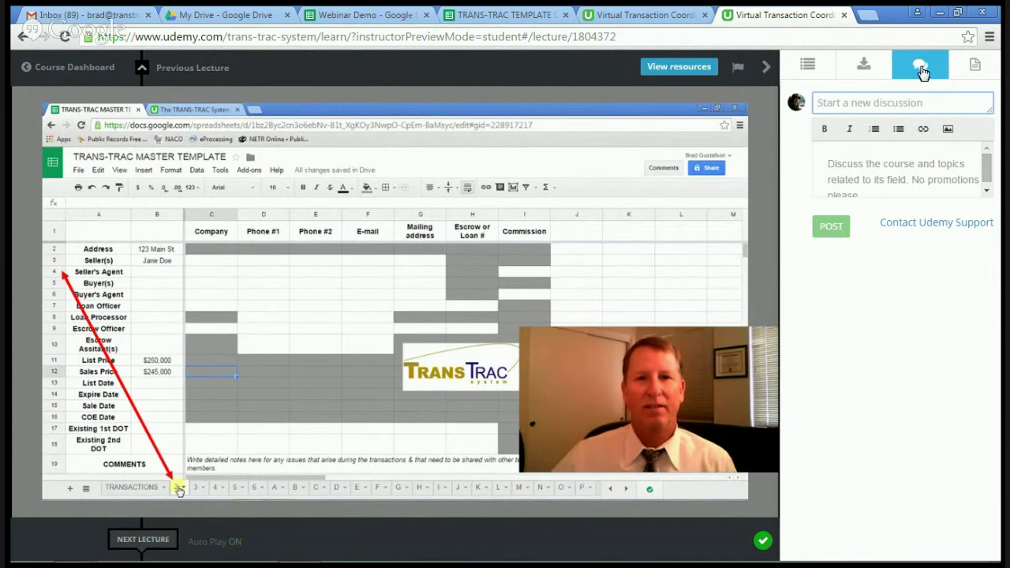
left_click(971, 67)
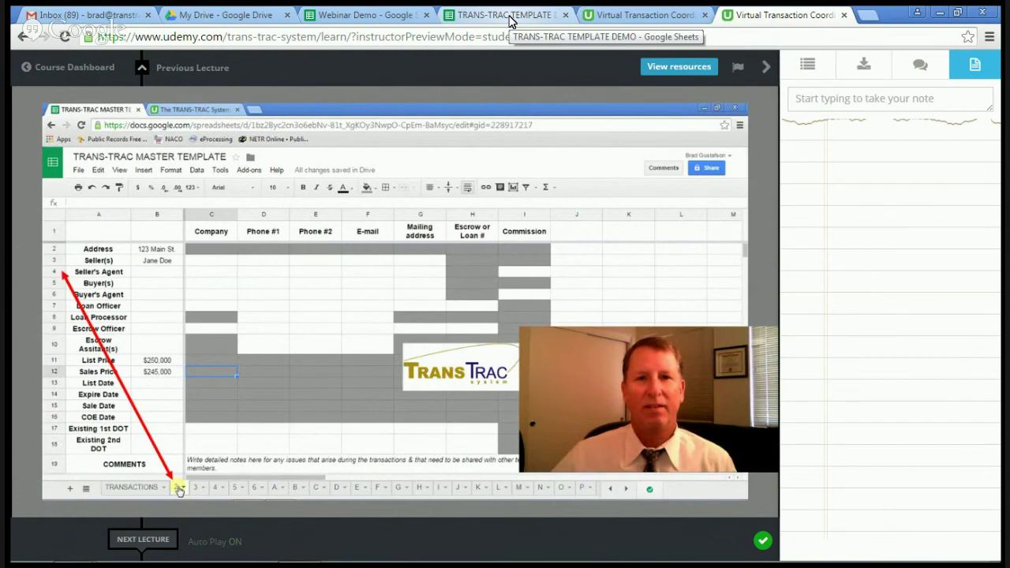
Step: Return to the TRANS-TRAC TEMPLATE DEMO spreadsheet and select its TRANSACTIONS sheet
left_click(510, 22)
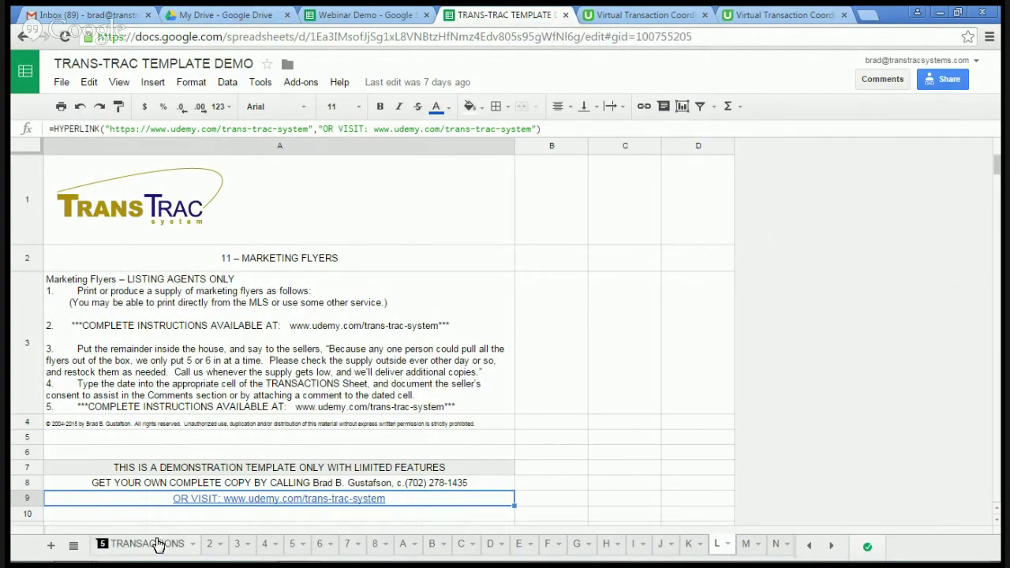
left_click(154, 546)
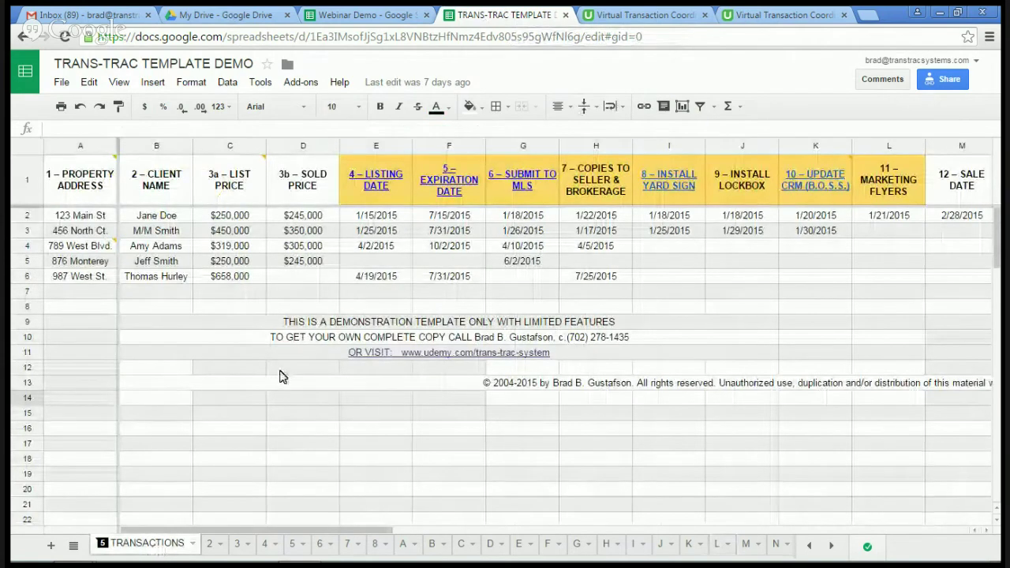
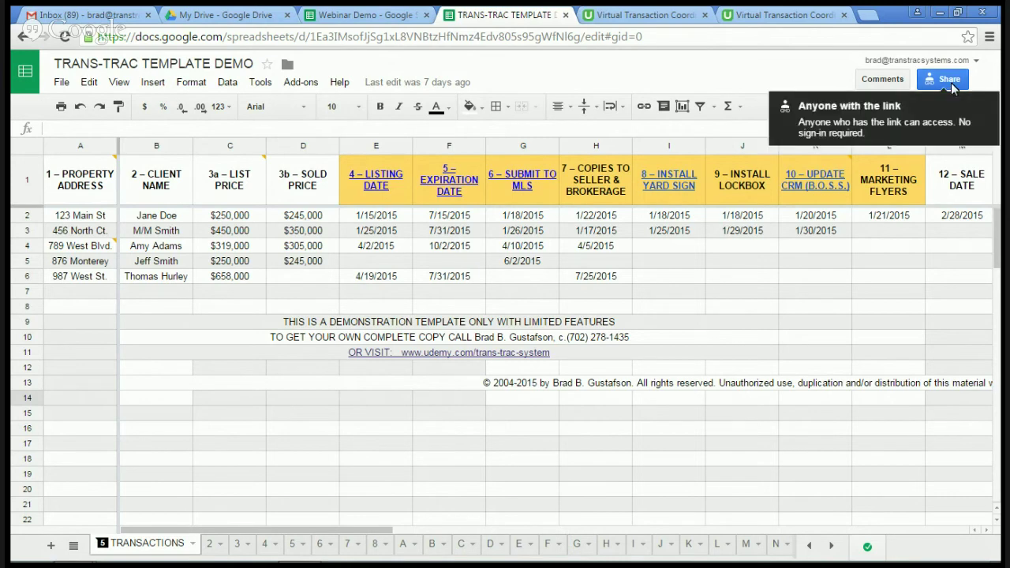
Step: Start a Can edit share invitation for an assistant's e-mail, then cancel it
left_click(951, 83)
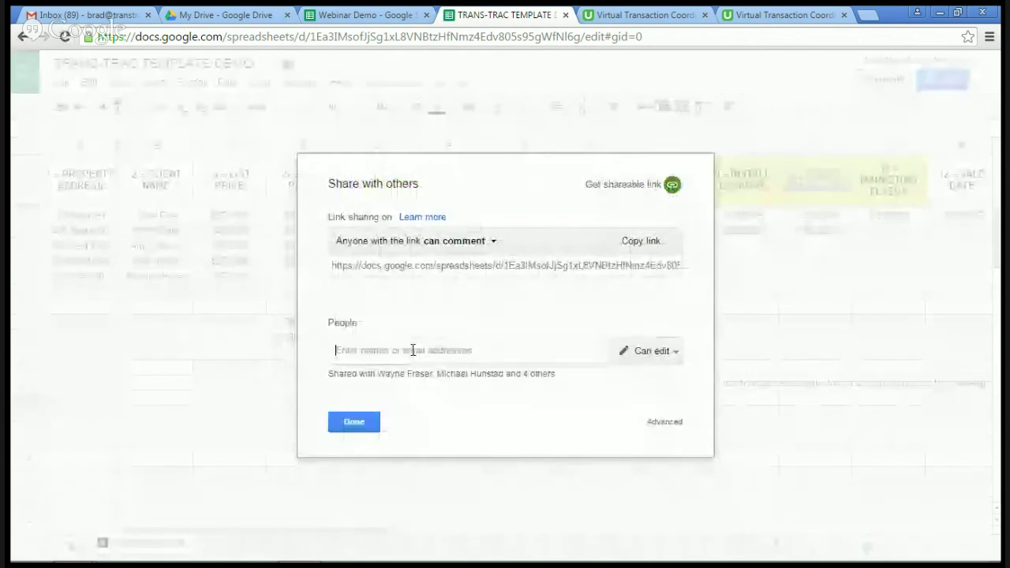
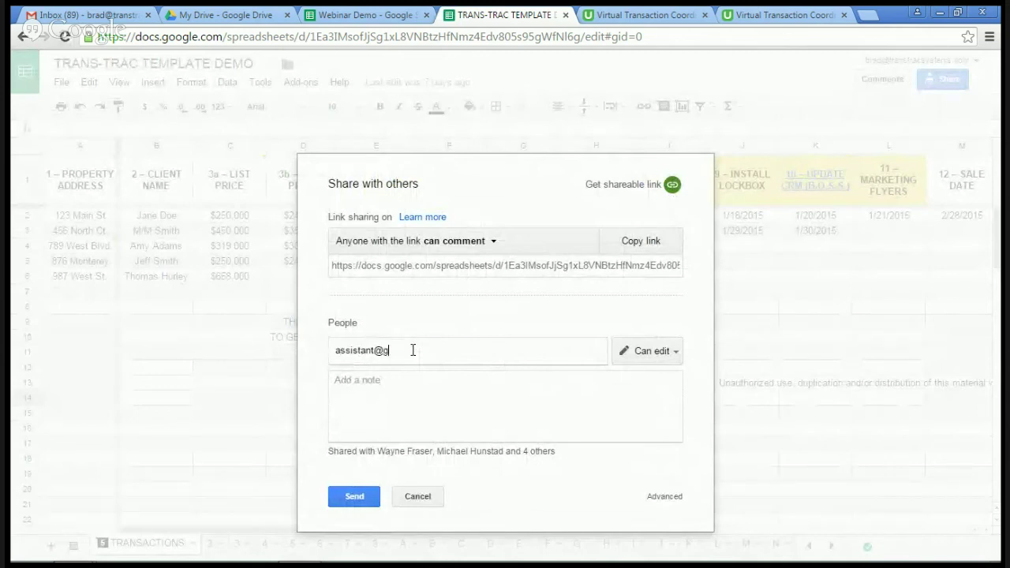
left_click(677, 357)
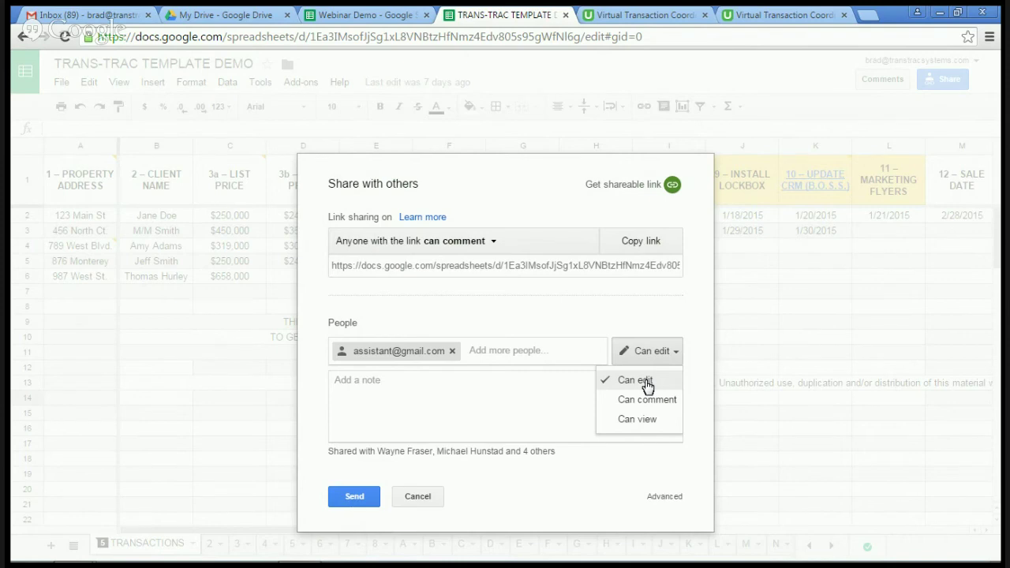
left_click(646, 383)
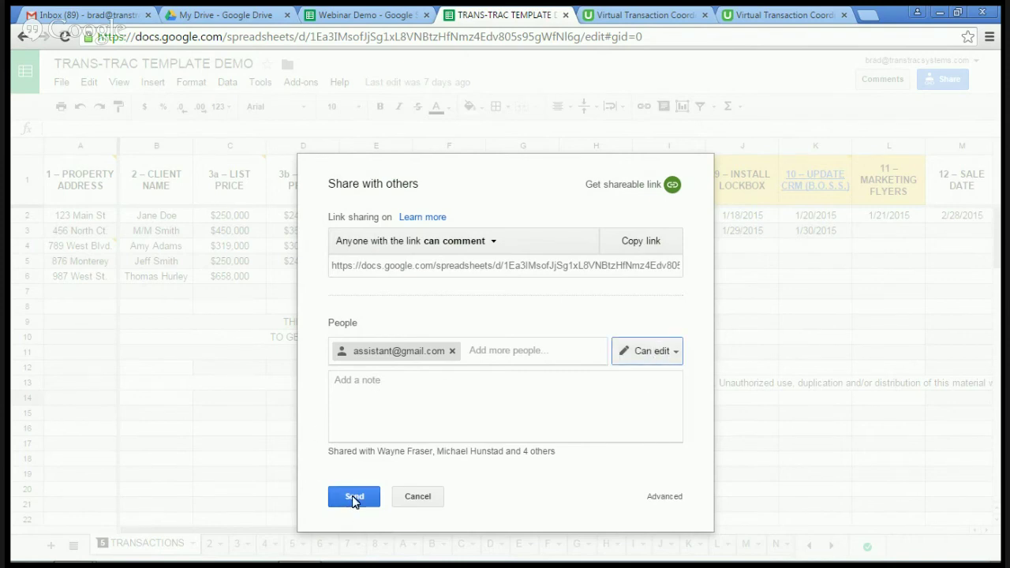
left_click(418, 498)
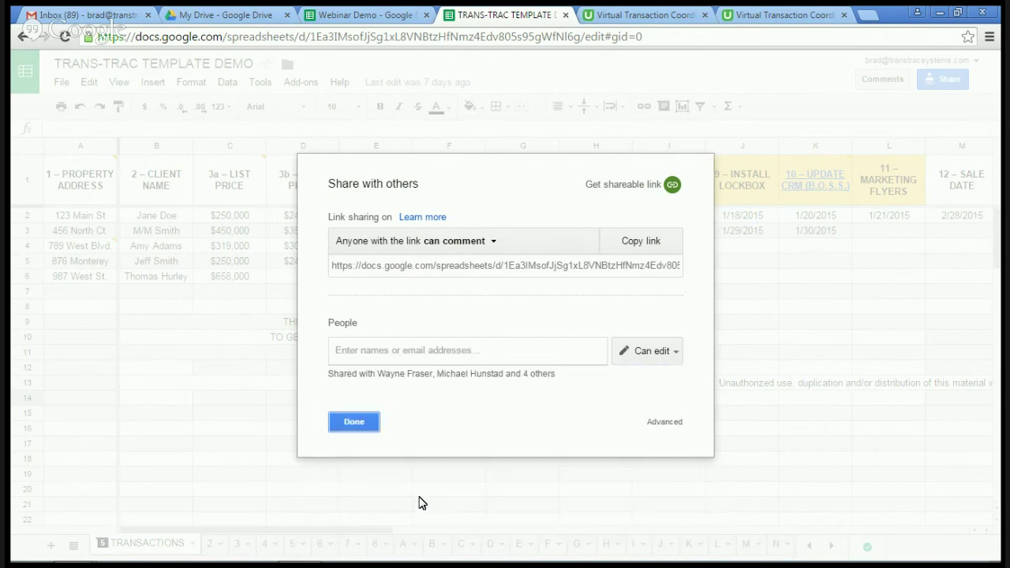
Step: Close the sharing dialog and inspect cell A7's formula ='7'!B2 on TRANSACTIONS
left_click(355, 428)
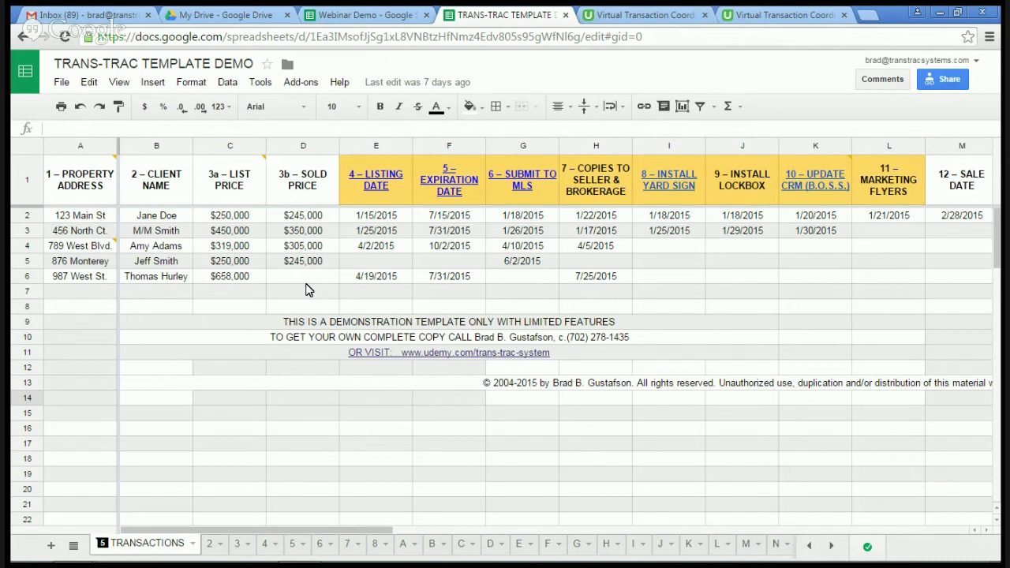
left_click(68, 296)
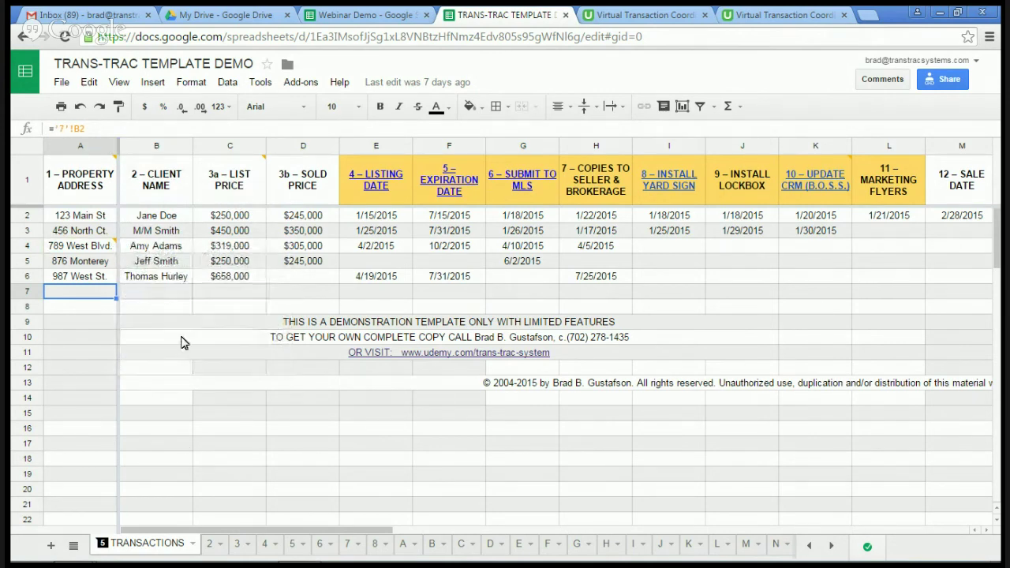
mouse_move(79, 150)
left_click(348, 543)
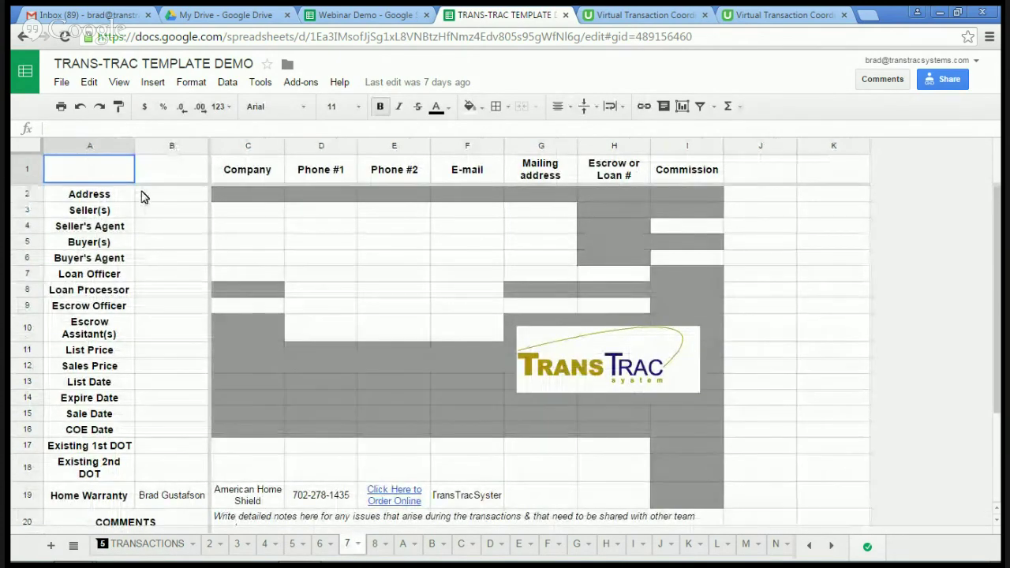
left_click(156, 198)
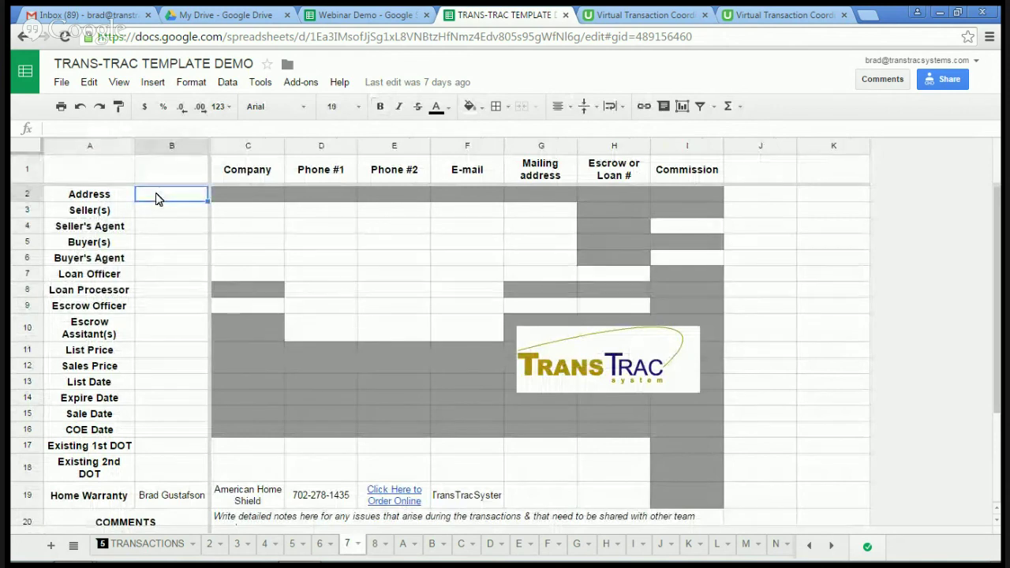
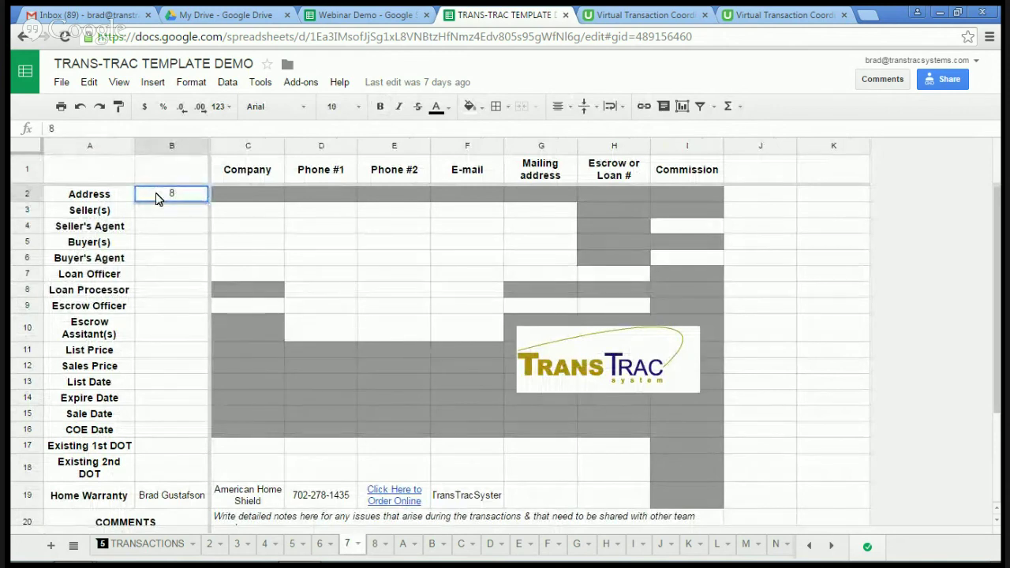
key("Return")
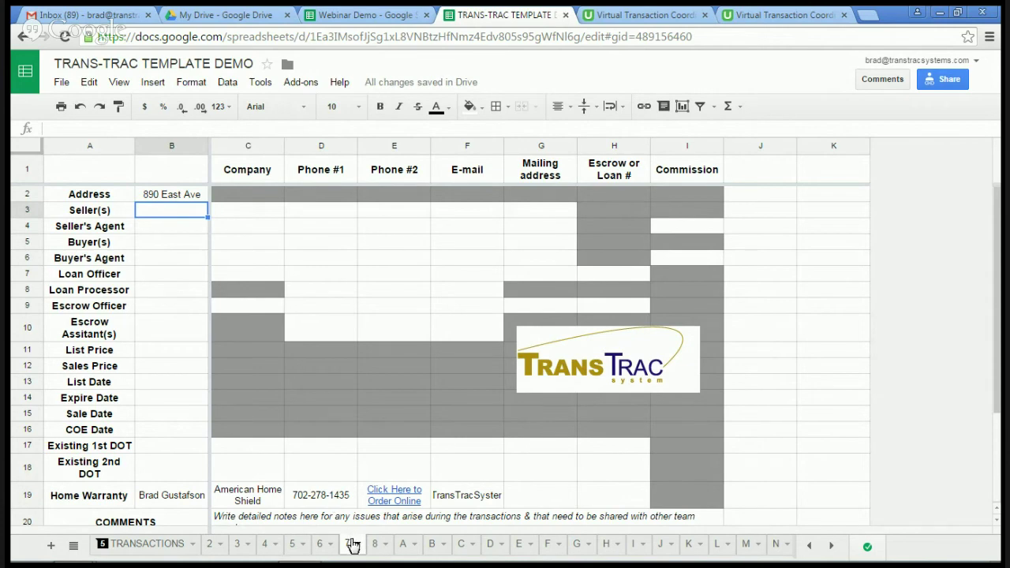
left_click(136, 545)
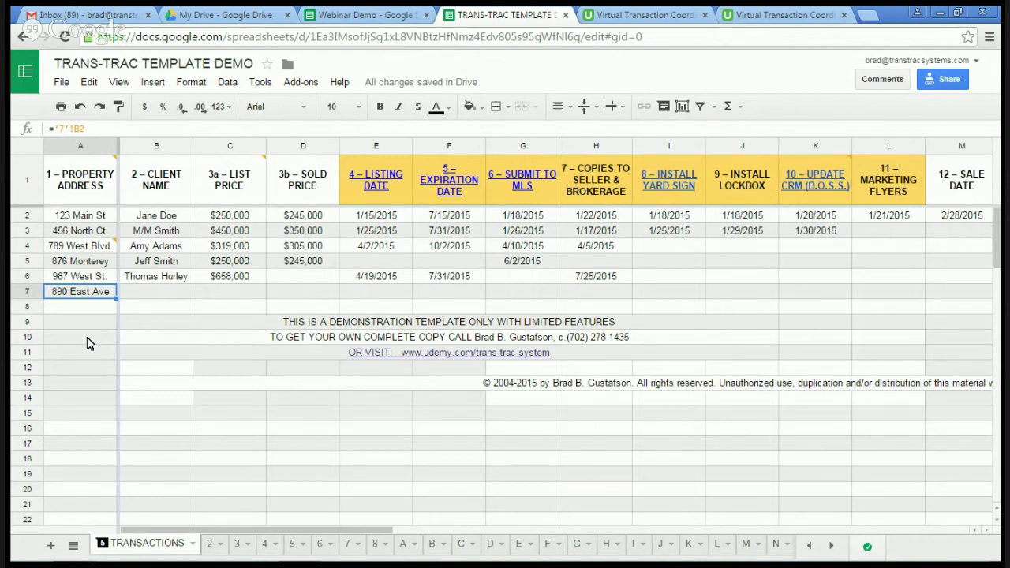
key("Right")
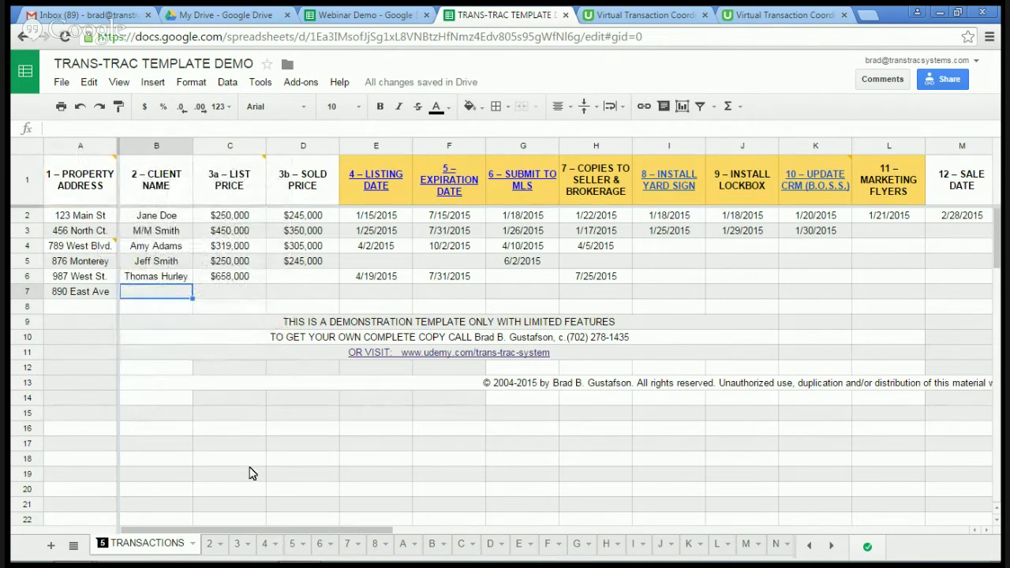
Step: On sheet 7, enter the seller's name in B3 and the buyer's name in B5
left_click(348, 544)
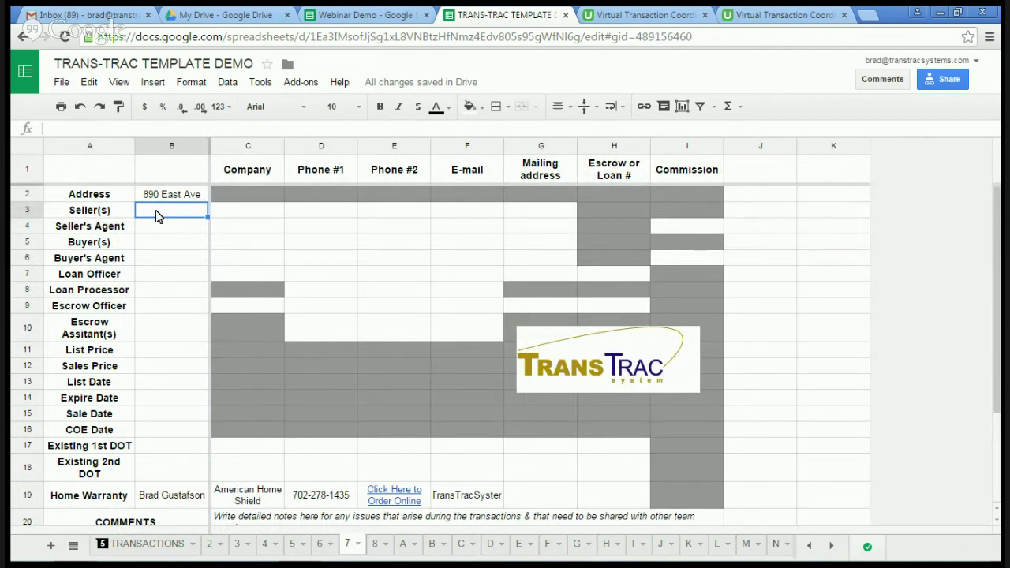
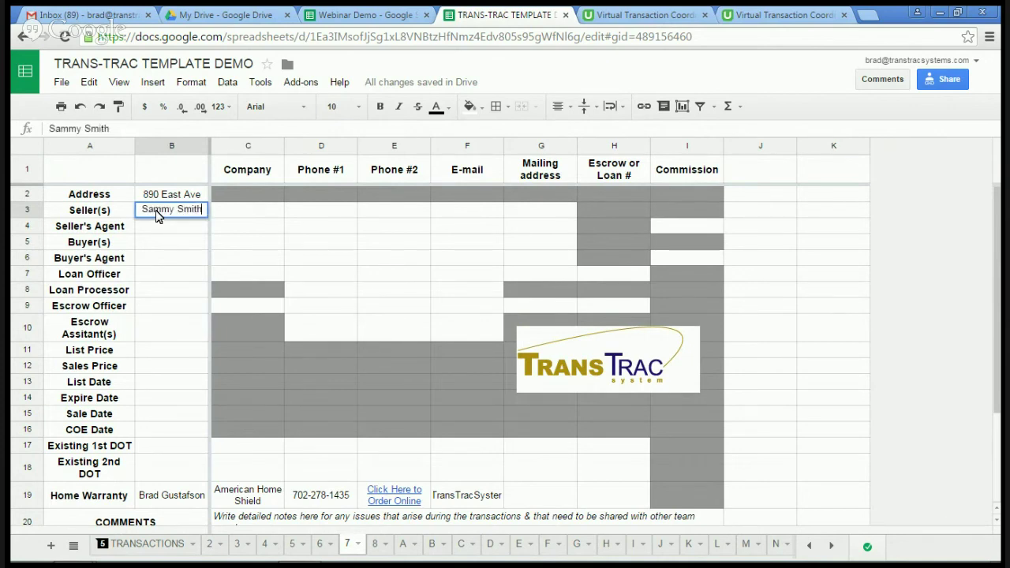
key("Return")
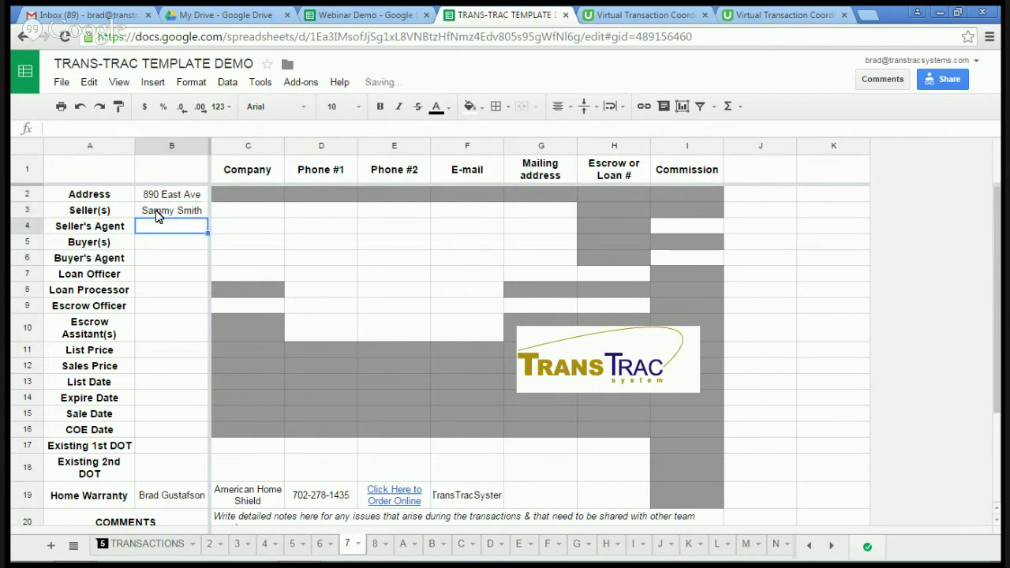
left_click(165, 245)
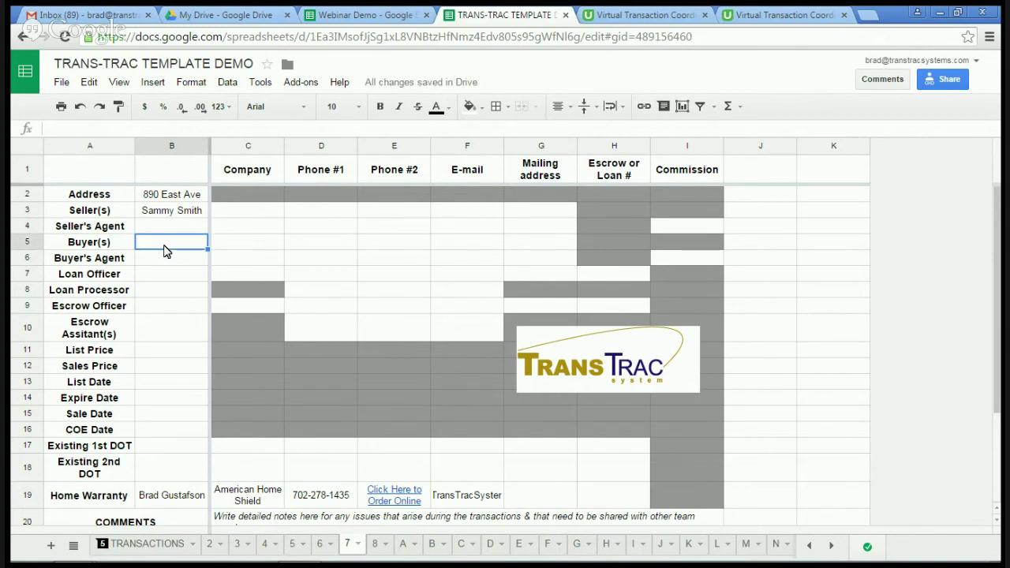
type("Jane ")
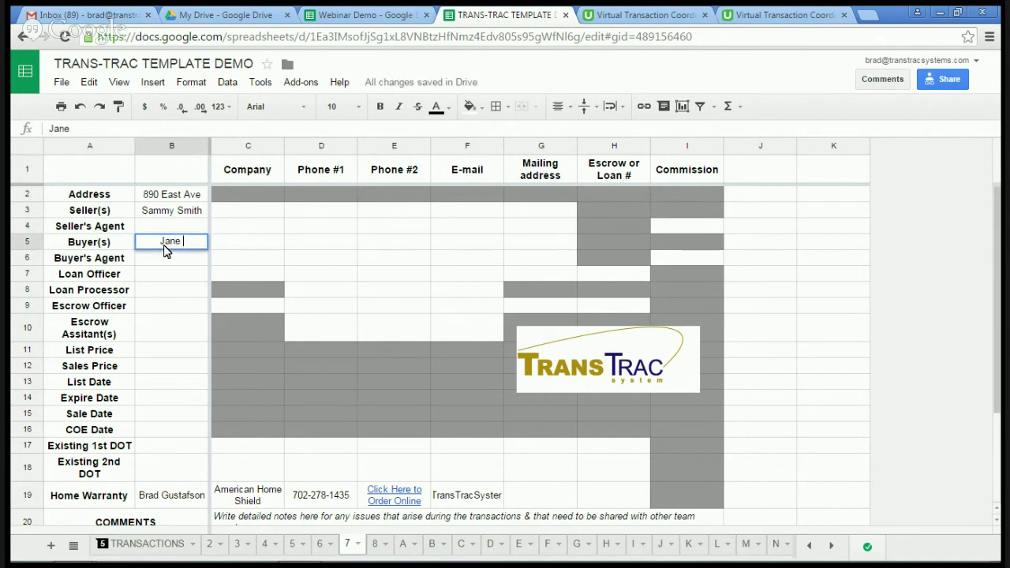
type("Doe")
left_click(171, 261)
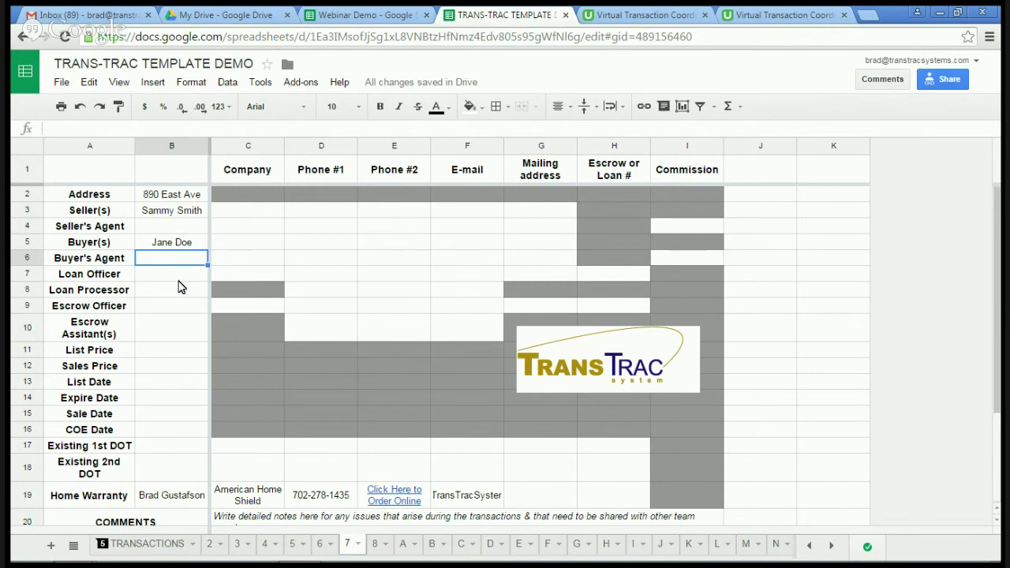
Step: Enter the seller's name as the client in TRANSACTIONS cell B7
left_click(156, 544)
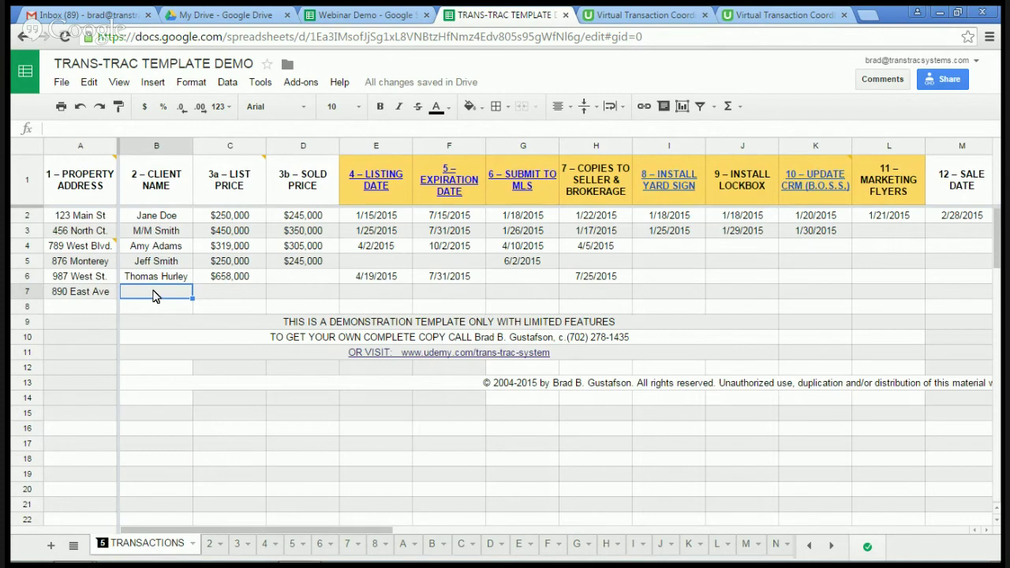
key("Tab")
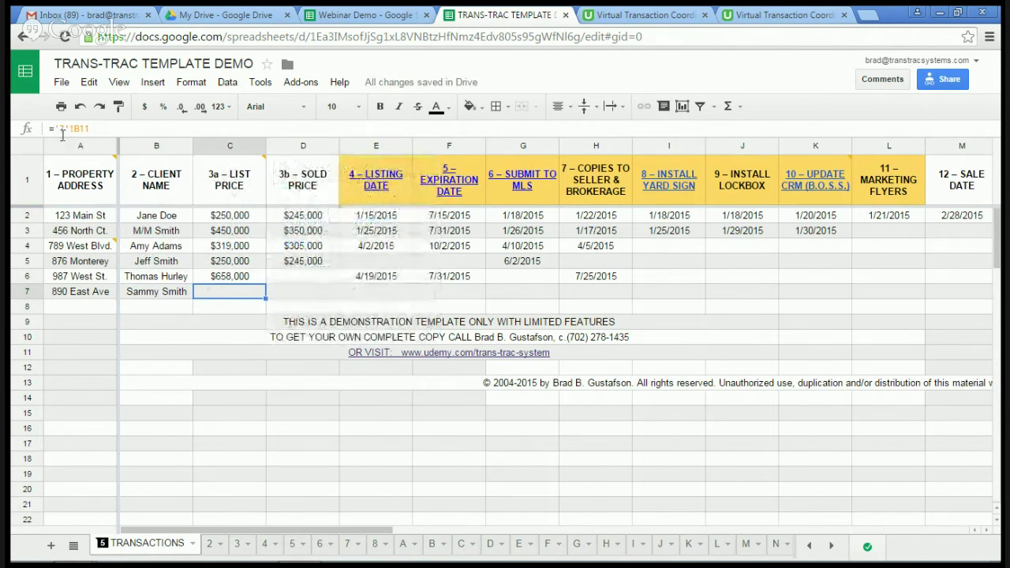
Step: Enter a 159000 List Price in sheet 7's B11 and check its link in TRANSACTIONS
left_click(340, 547)
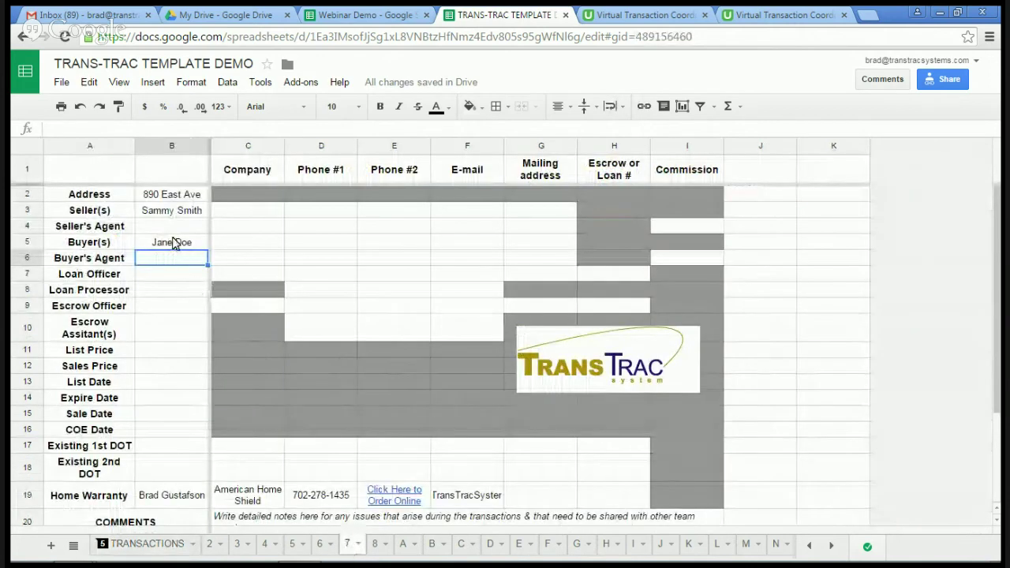
left_click(156, 358)
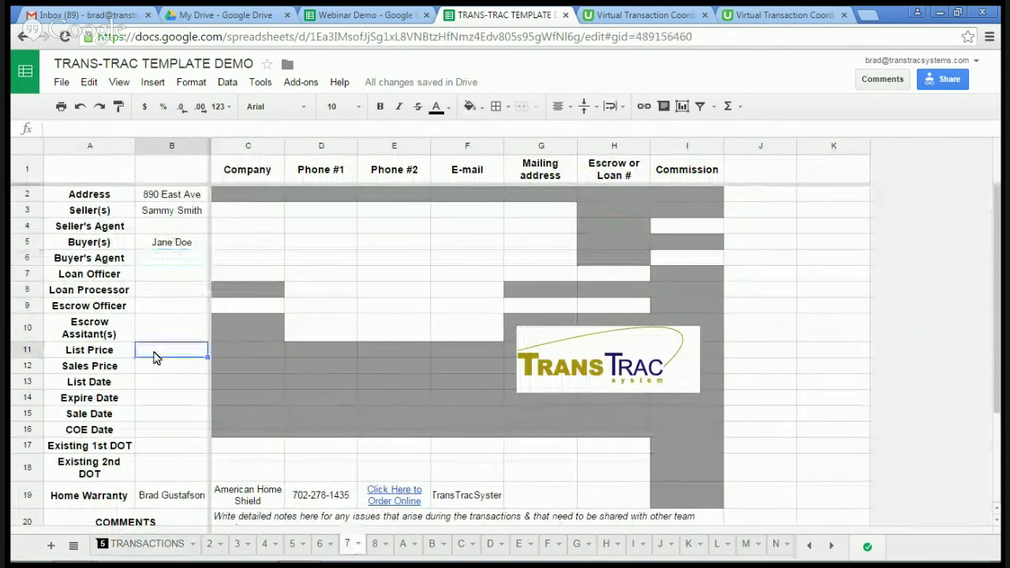
type("159000")
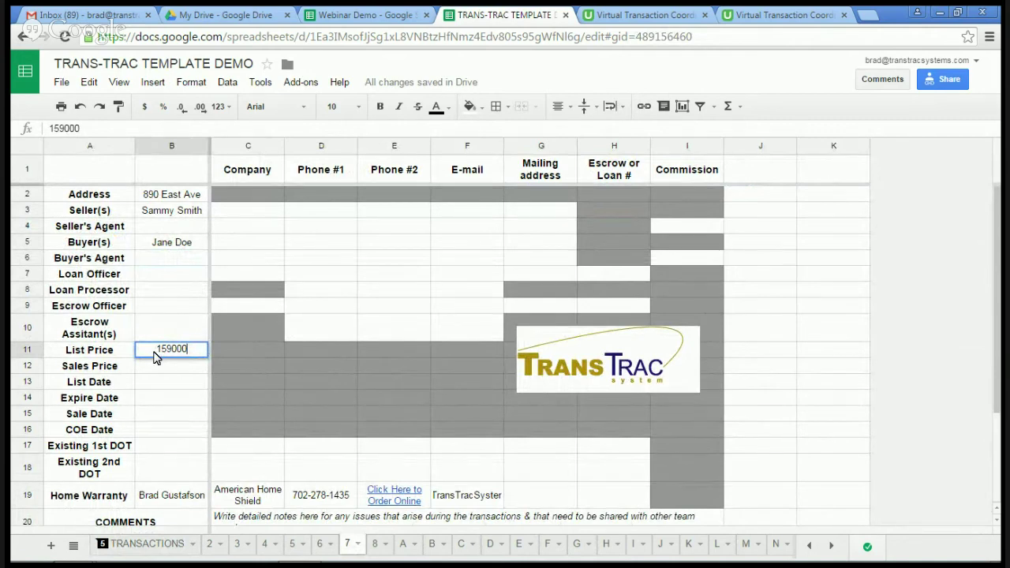
key("Tab")
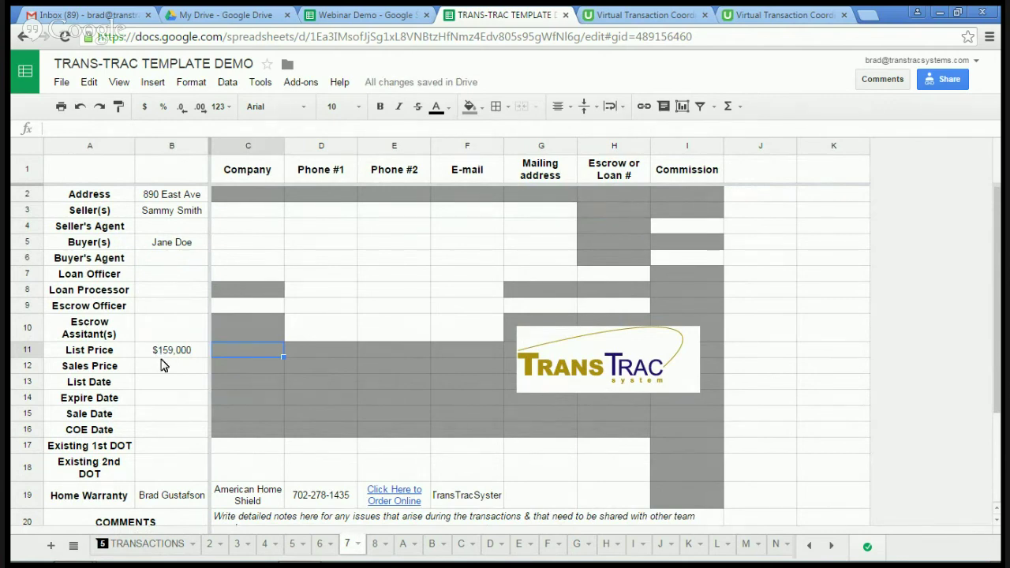
left_click(152, 548)
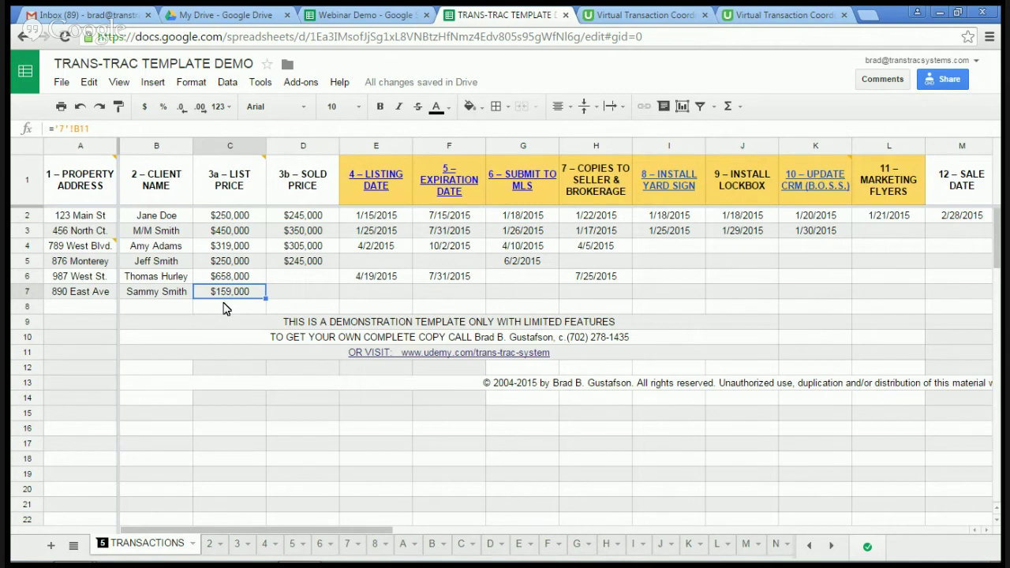
left_click(293, 297)
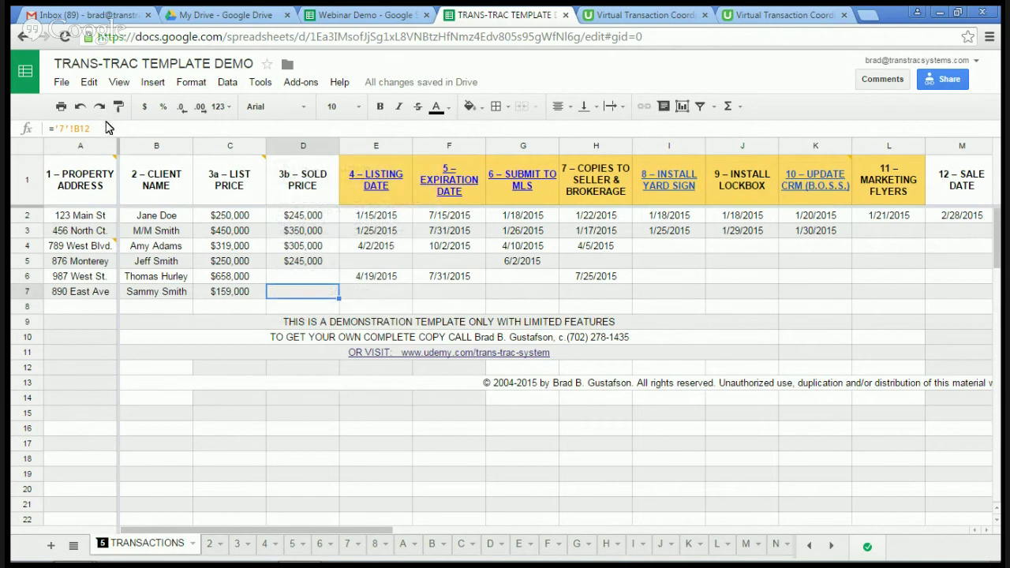
Step: Enter a 165,000 Sales Price on sheet 7
left_click(348, 544)
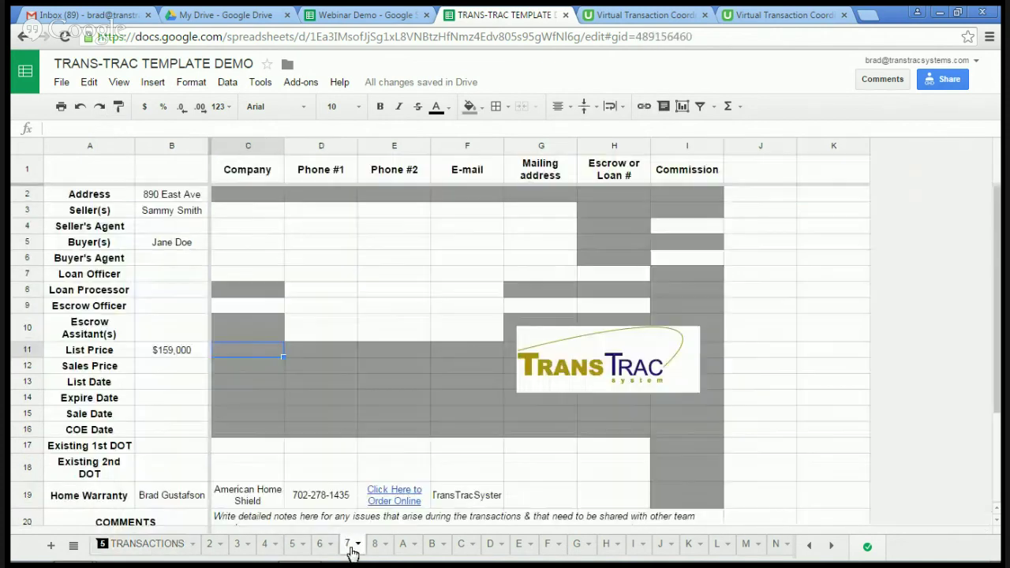
left_click(172, 374)
type("1")
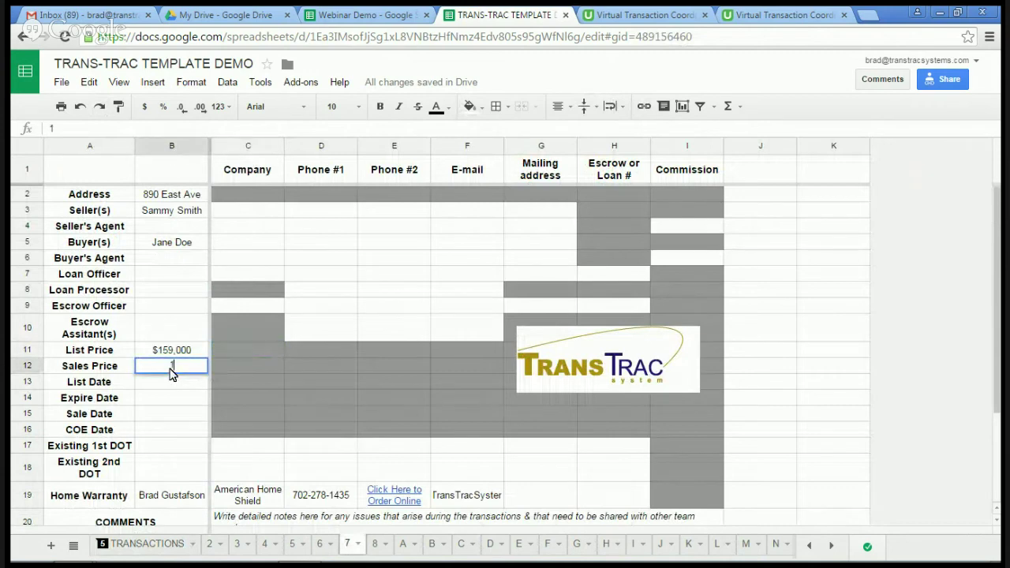
type("65,0000")
key("Tab")
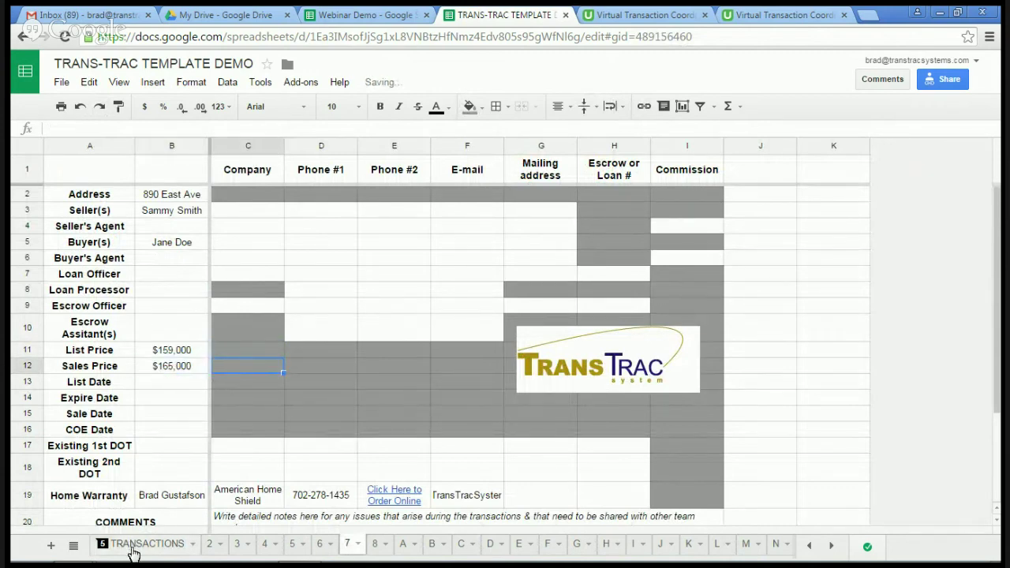
left_click(138, 544)
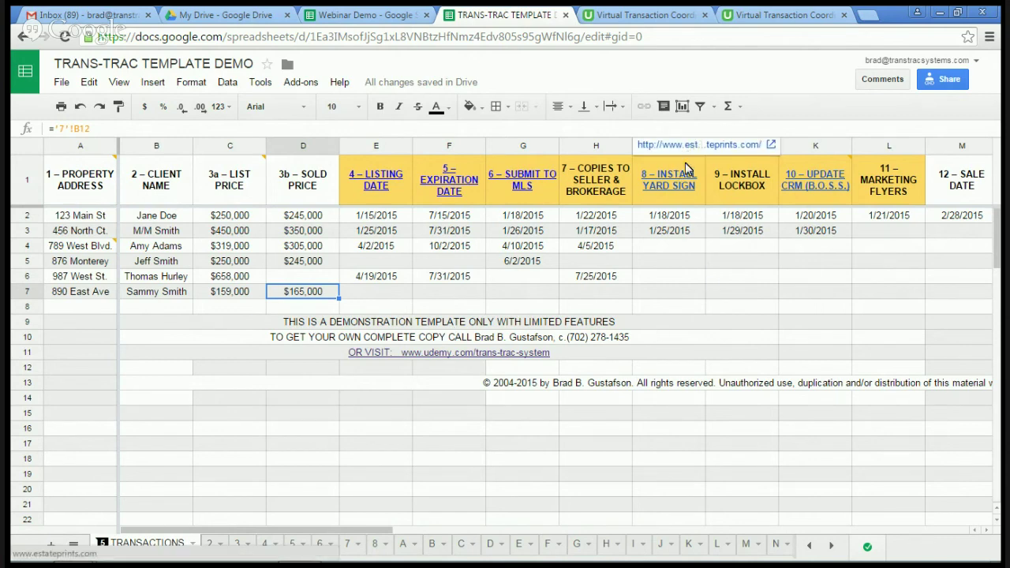
left_click(666, 300)
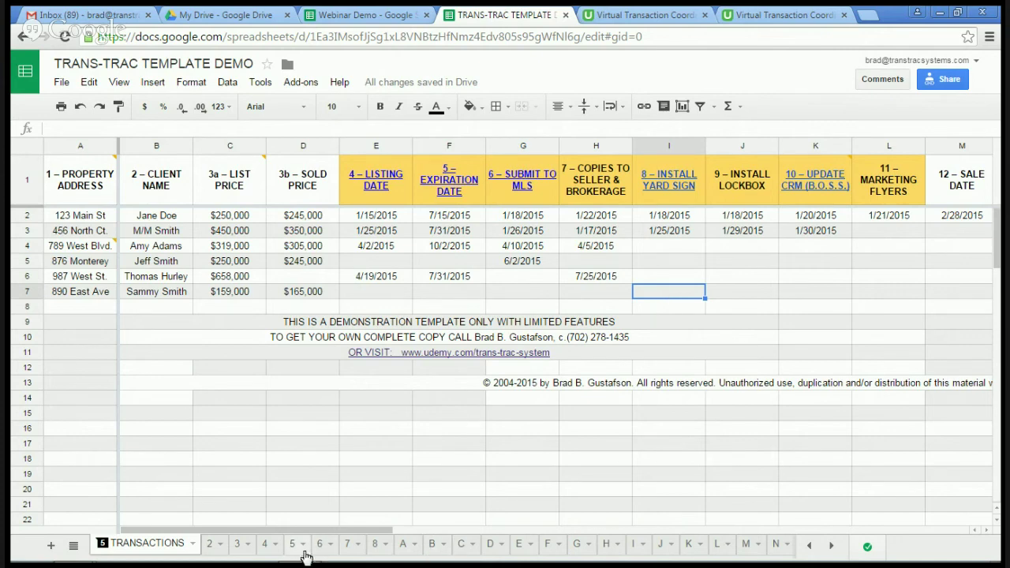
left_click(347, 546)
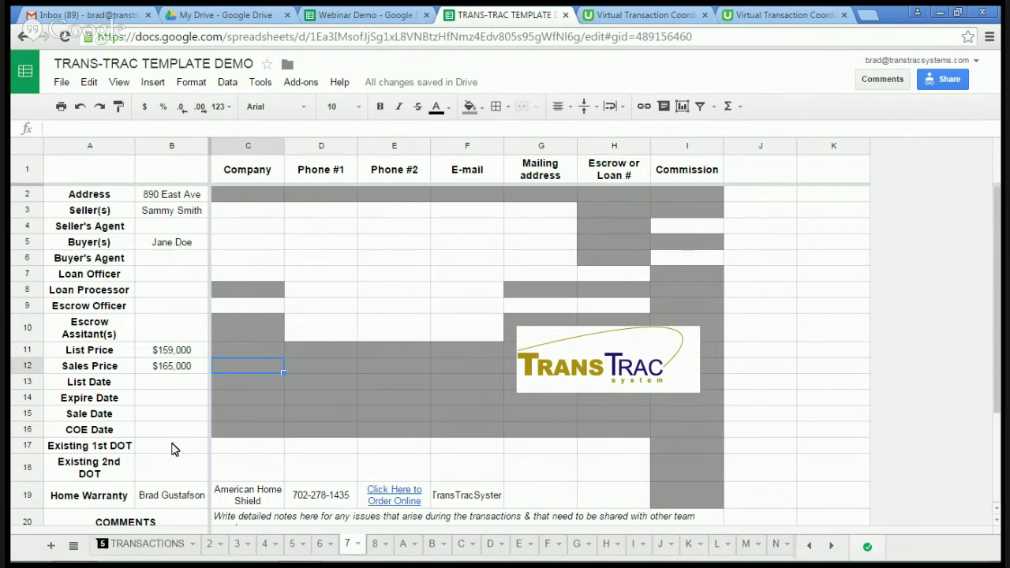
left_click(145, 550)
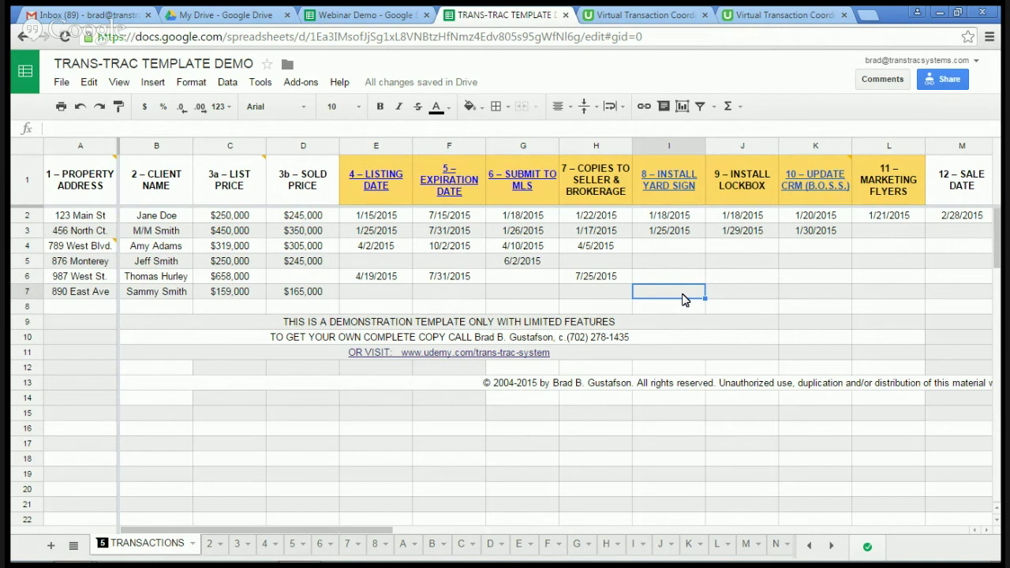
Step: Enter 8/13/15 as the yard sign install date in cell I7
type("8")
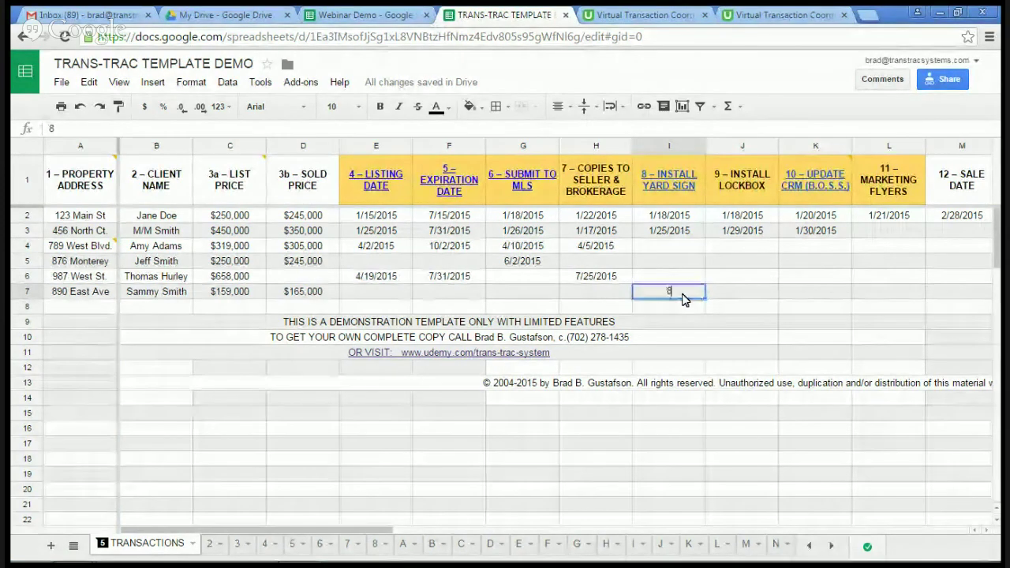
type("/13/15")
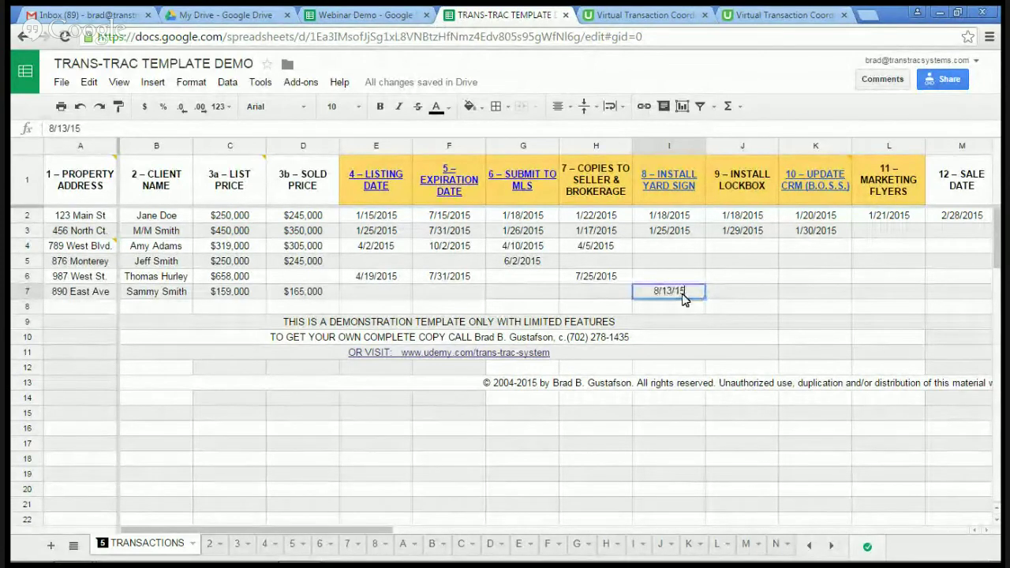
key("Return")
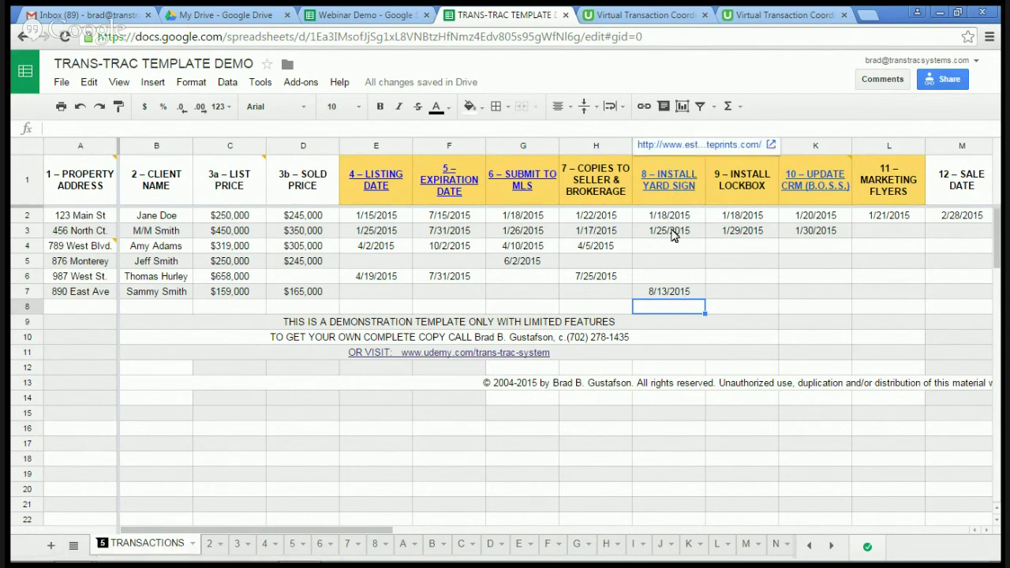
left_click(636, 546)
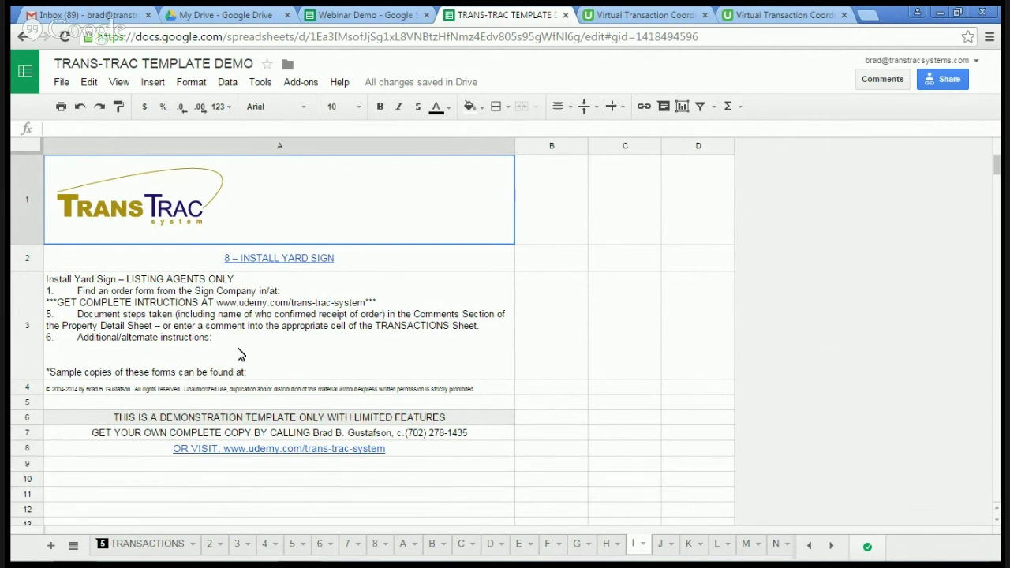
Step: On sheet I, review the yard sign instructions and select the 8 – INSTALL YARD SIGN heading
left_click(251, 351)
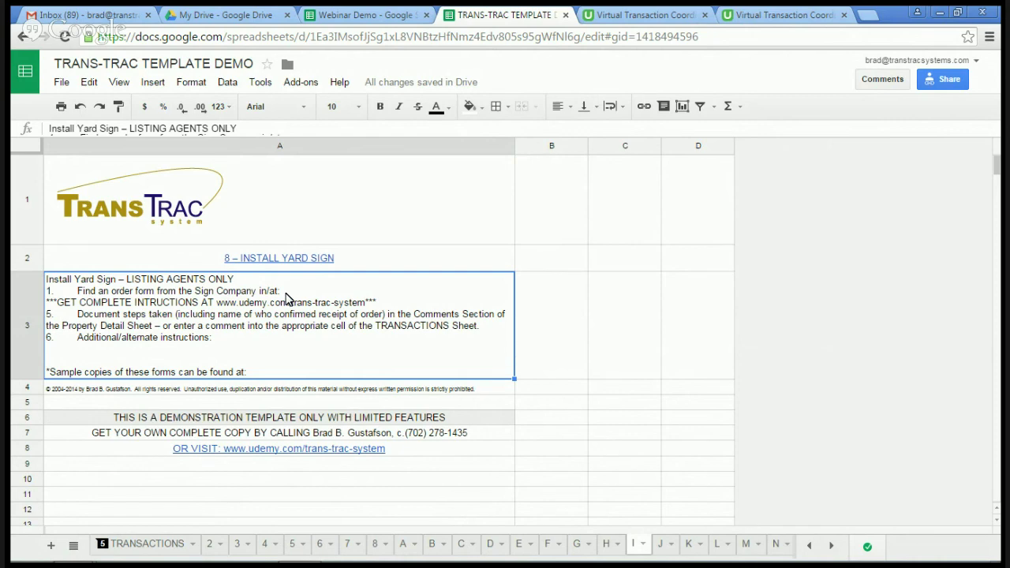
mouse_move(320, 262)
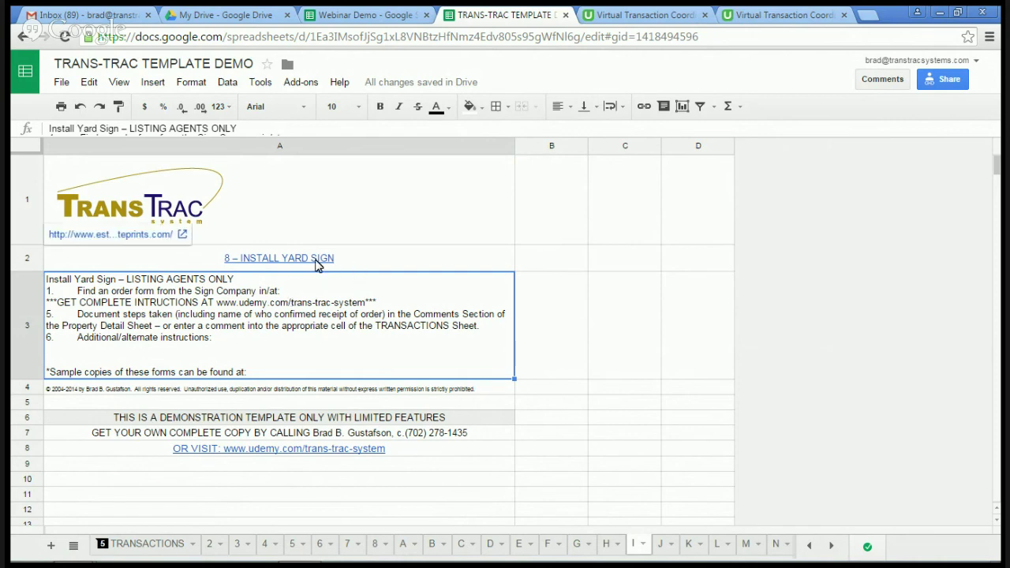
left_click(286, 264)
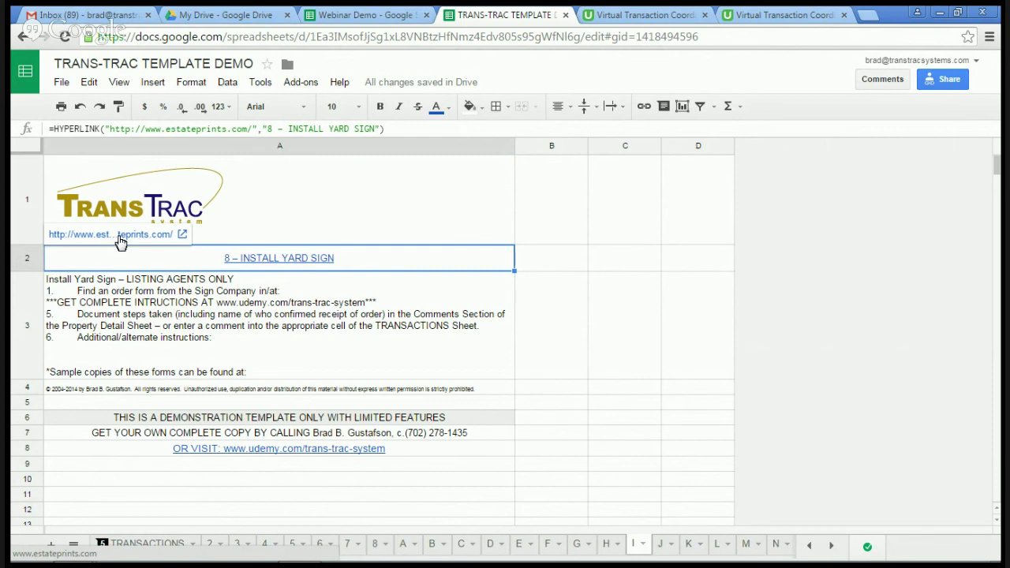
Step: Follow the heading link to estateprints.com, scroll to its footer and back, then return
left_click(121, 237)
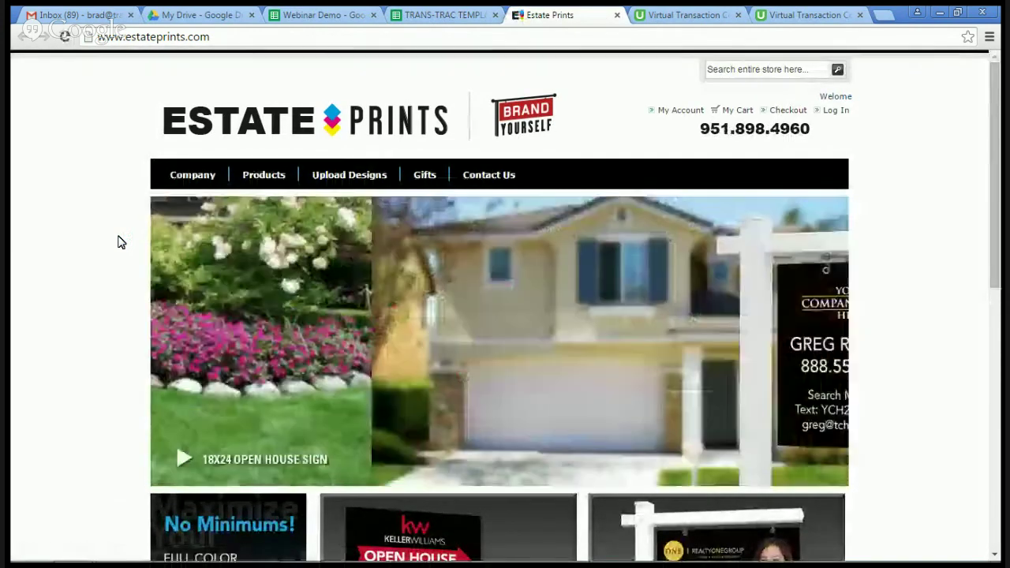
scroll(119, 242, "down", 2)
scroll(118, 243, "down", 2)
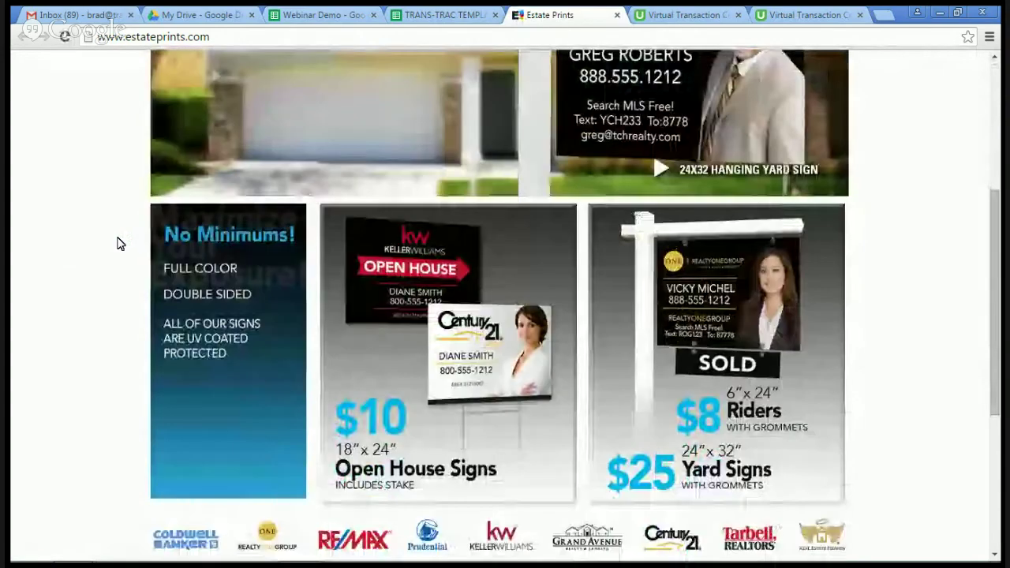
scroll(118, 244, "down", 4)
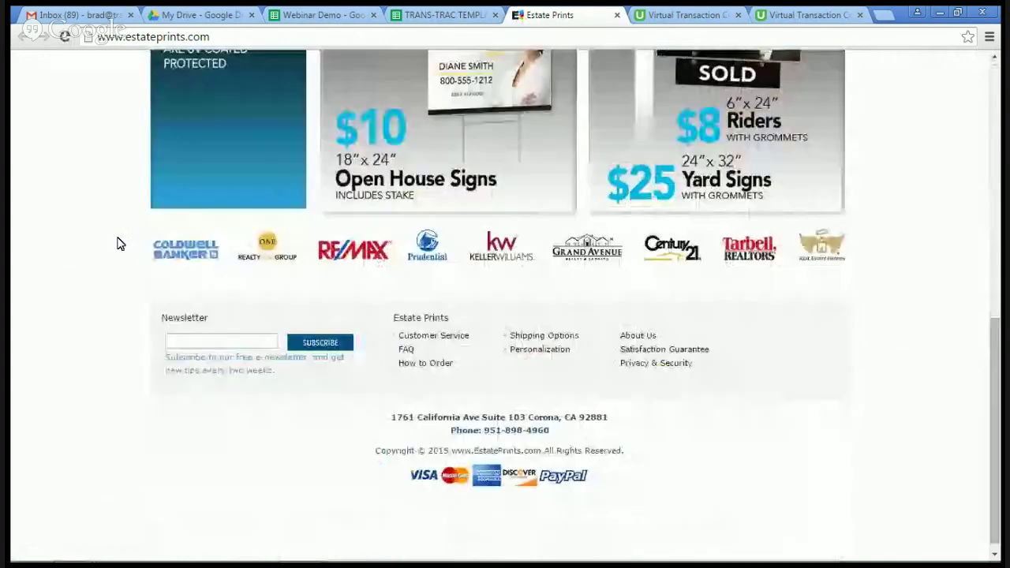
scroll(118, 244, "down", 1)
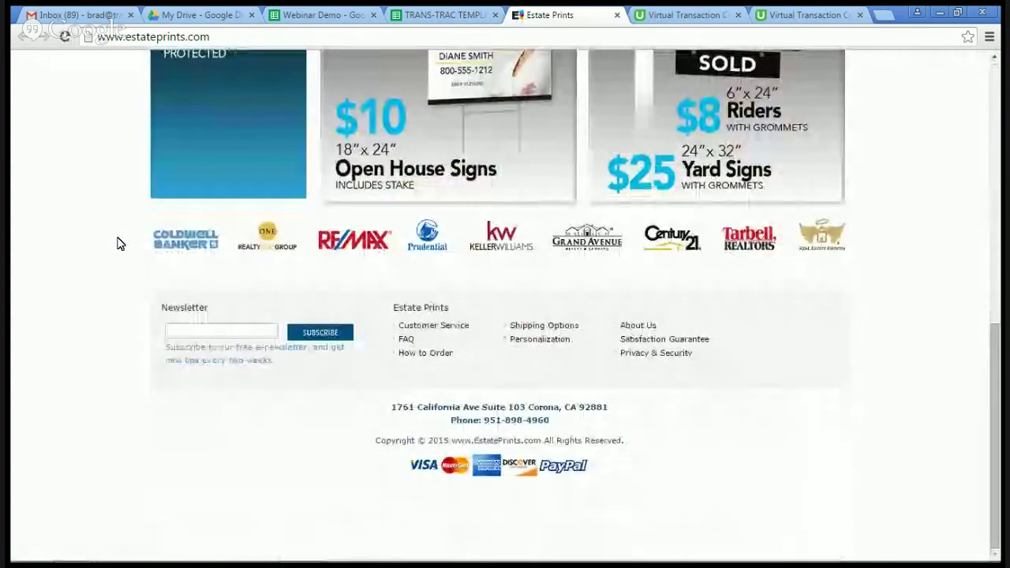
scroll(119, 244, "up", 2)
scroll(119, 244, "up", 6)
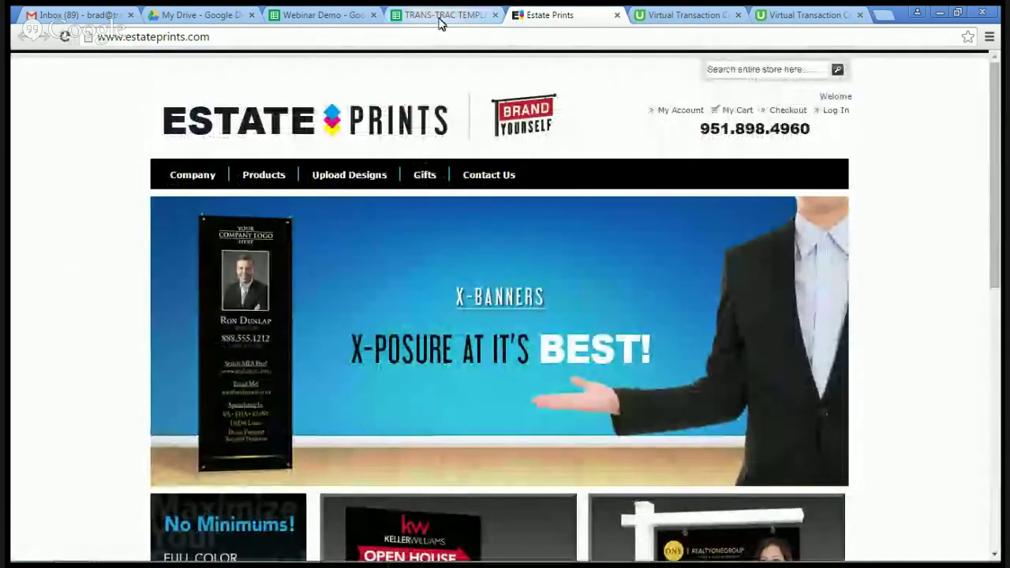
left_click(439, 18)
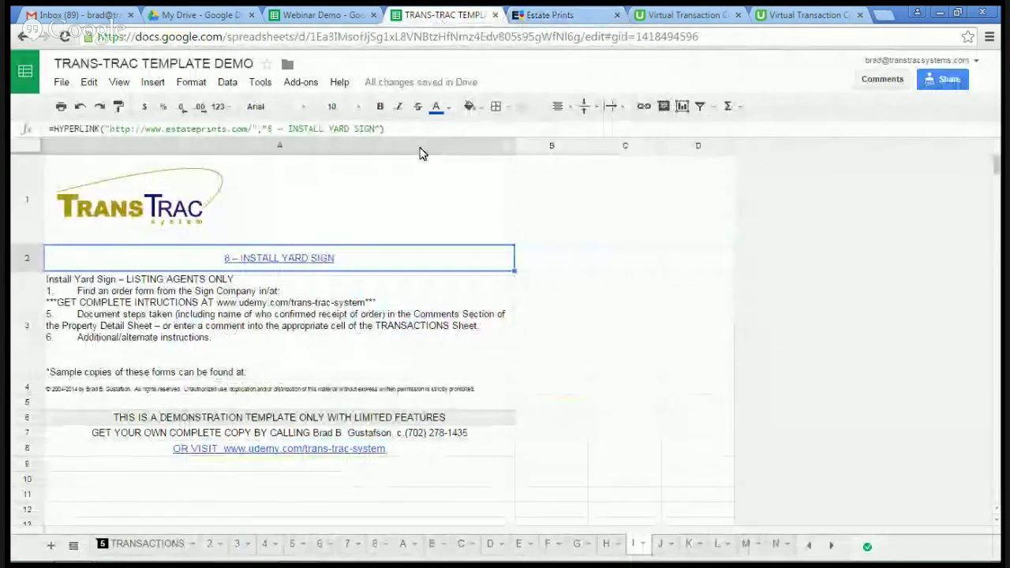
left_click(341, 265)
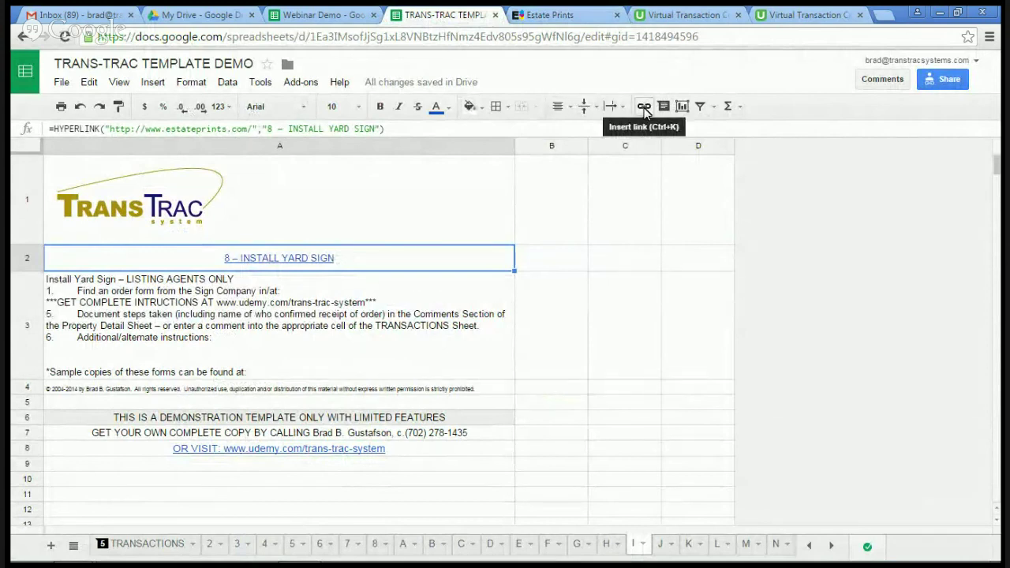
left_click(644, 109)
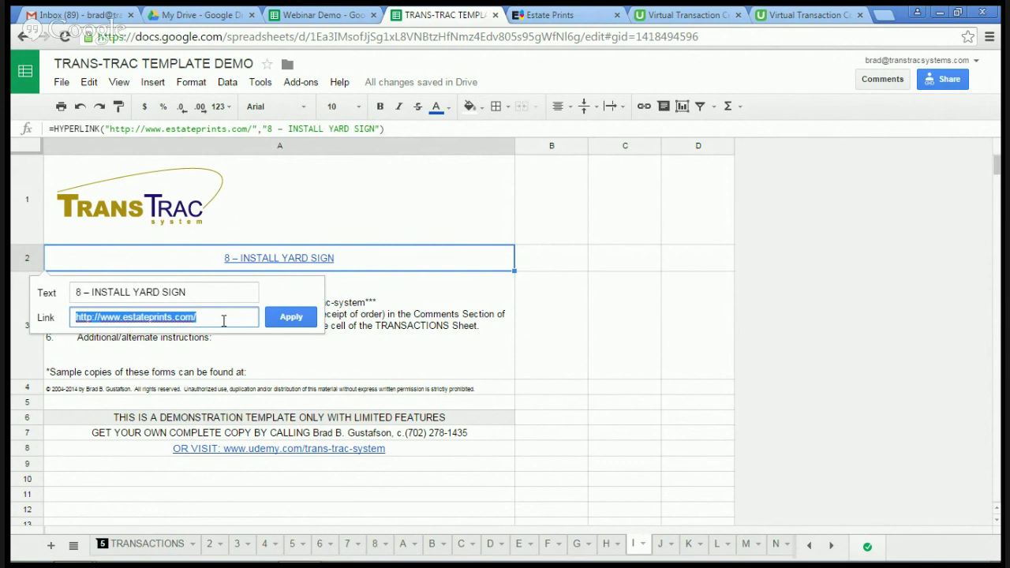
left_click(313, 212)
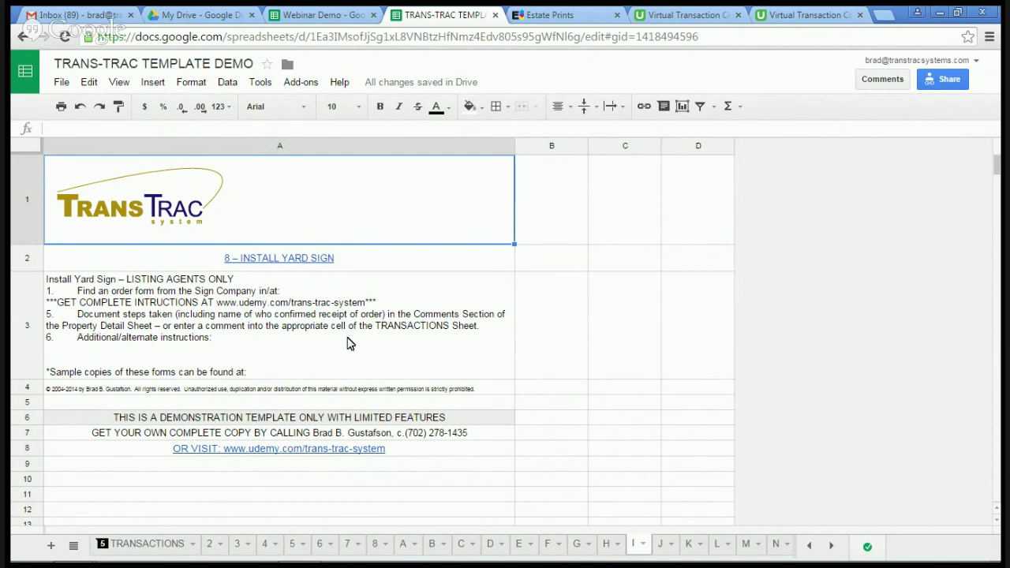
Step: Switch to the TRANSACTIONS sheet and scroll right to column Z
left_click(143, 546)
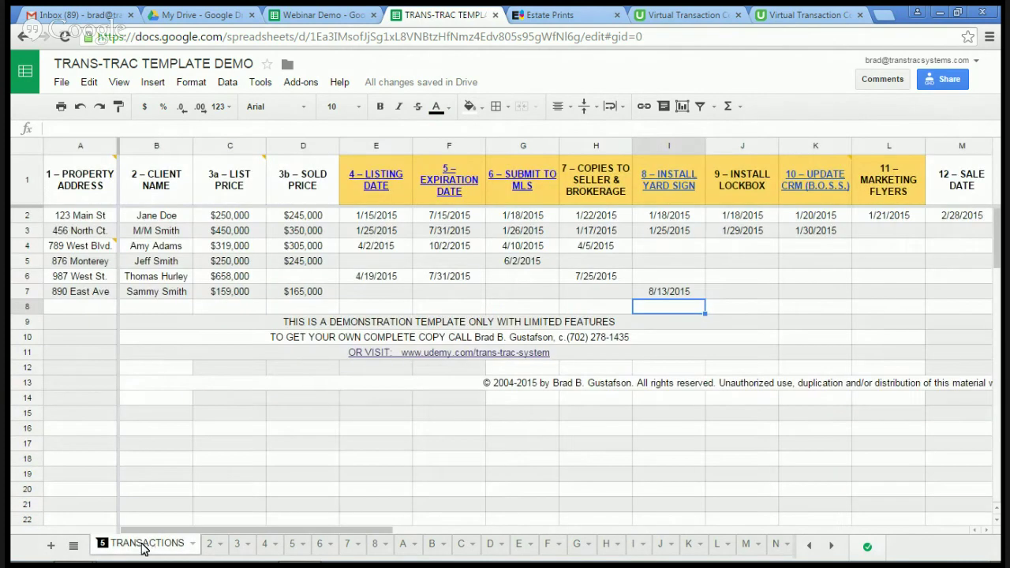
left_click(601, 536)
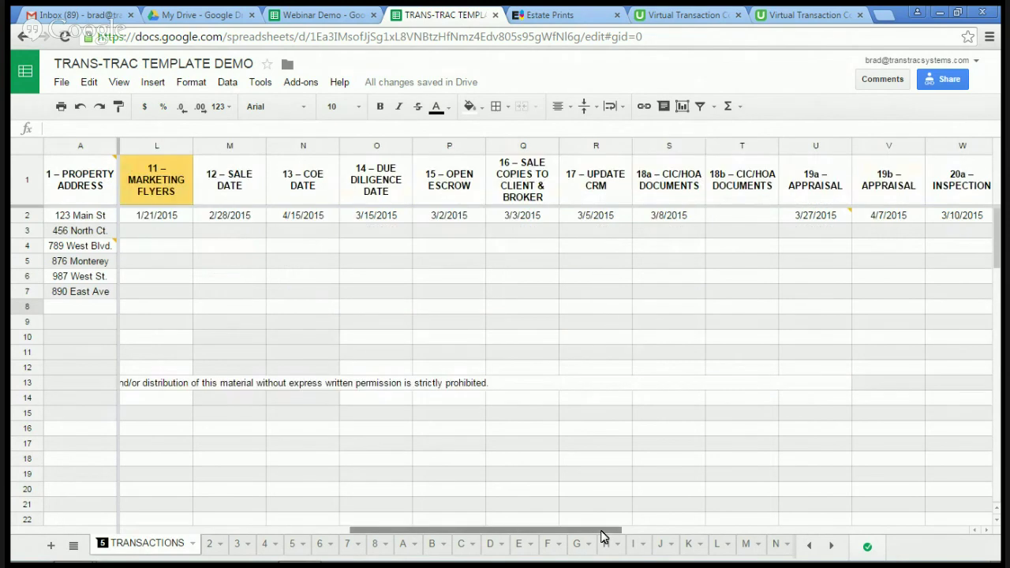
left_click_drag(601, 535, 807, 535)
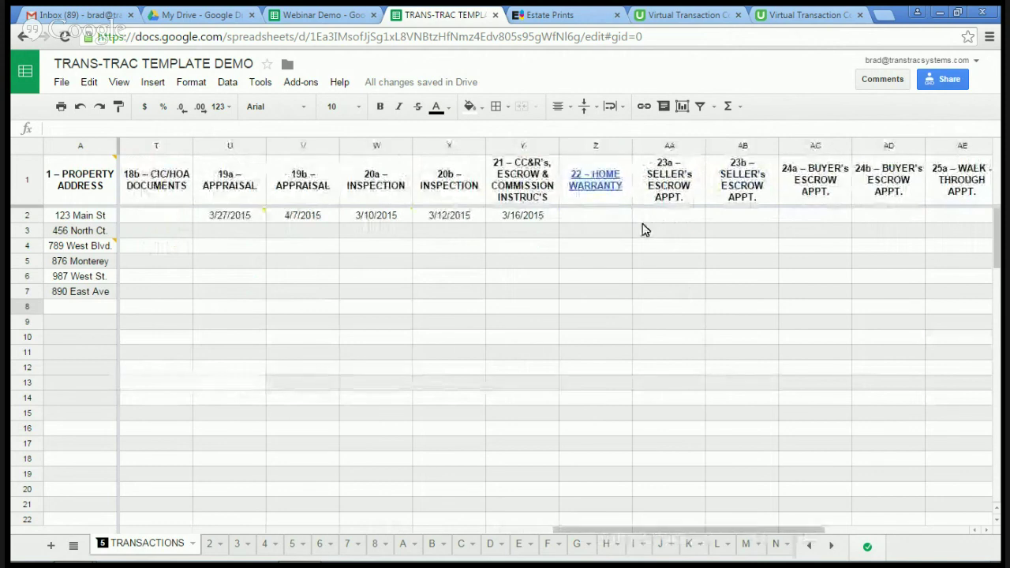
Step: Select the linked 22 – HOME WARRANTY header in Z1, then scroll the sheet tabs right
mouse_move(599, 191)
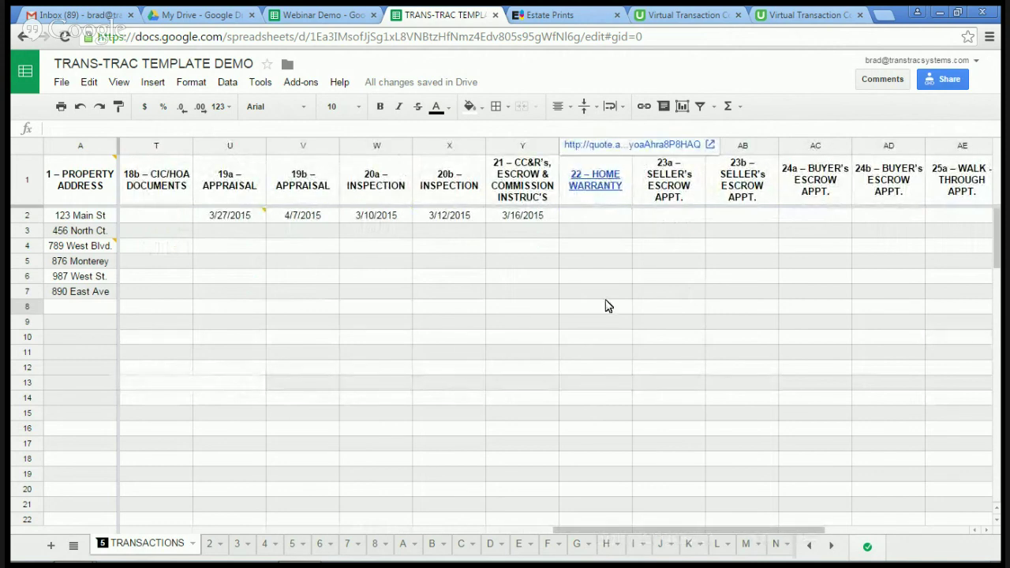
left_click(594, 197)
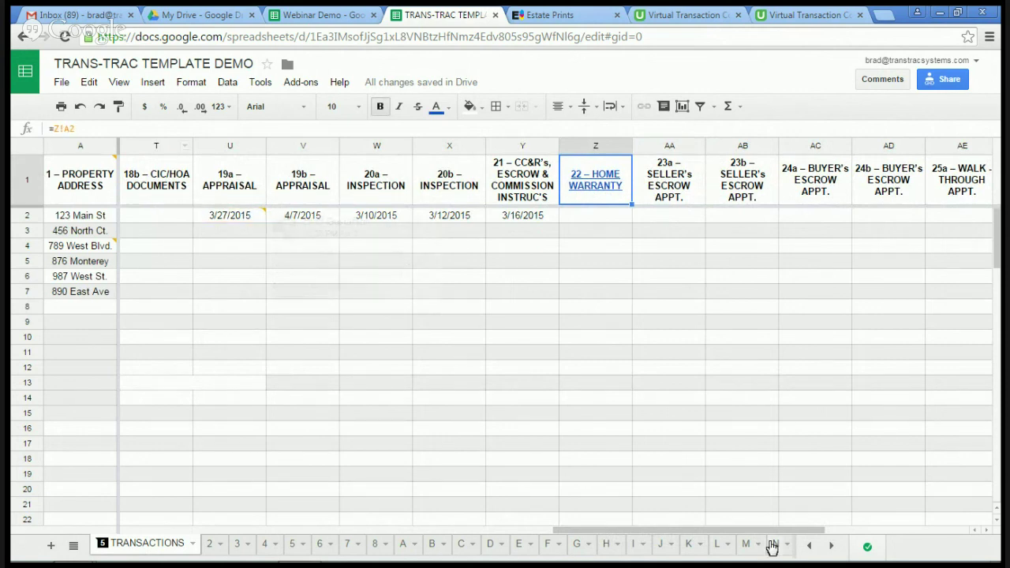
left_click(832, 547)
left_click(832, 547)
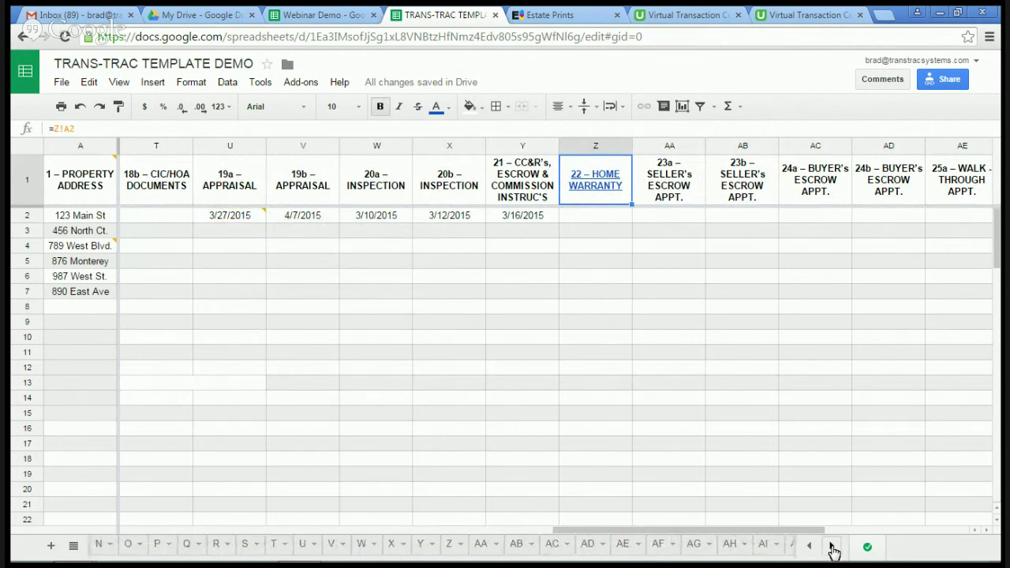
left_click(832, 547)
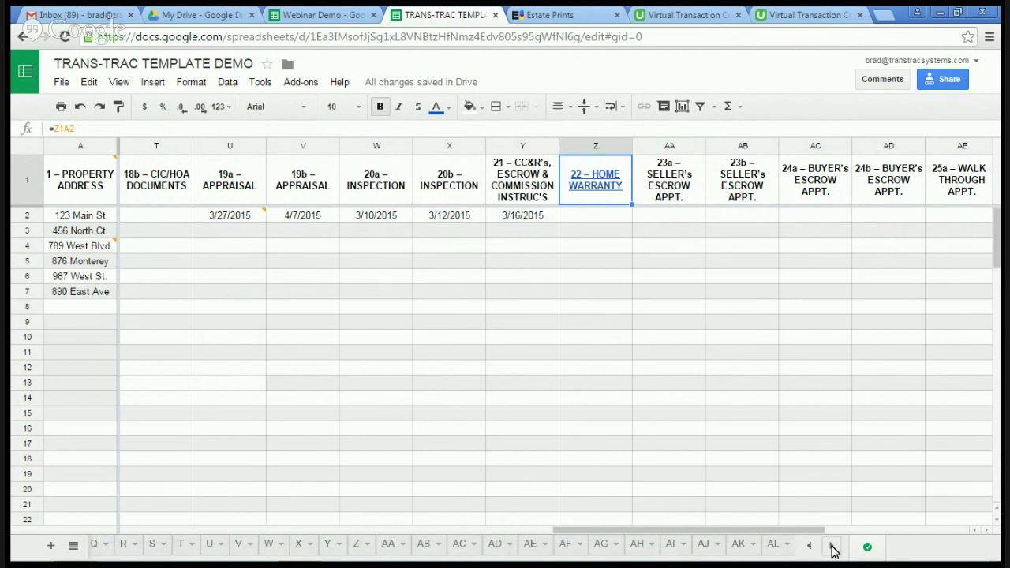
Step: Open sheet Z and check cell A2's HYPERLINK formula pointing to quote.ahs.com
left_click(359, 551)
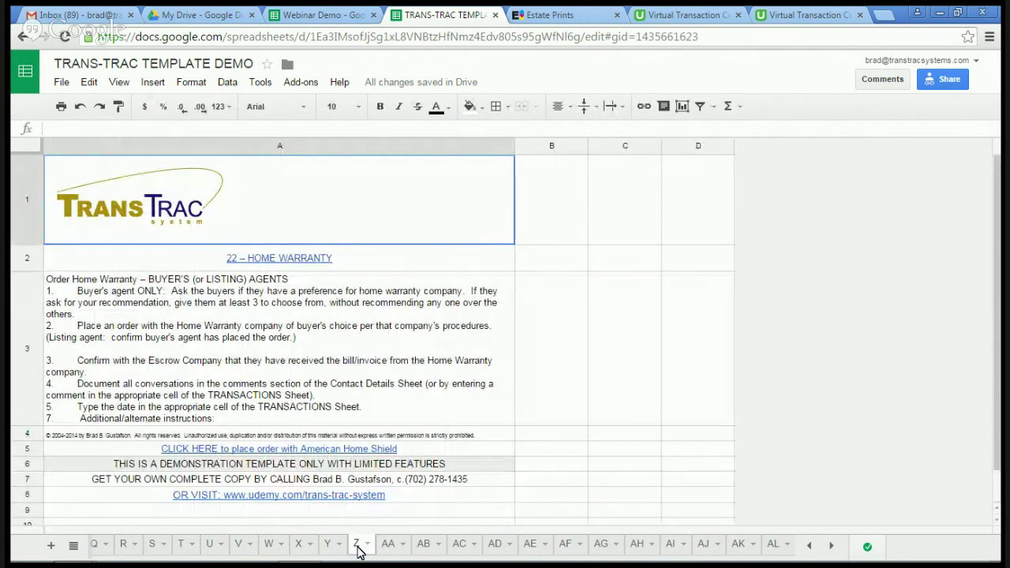
mouse_move(310, 265)
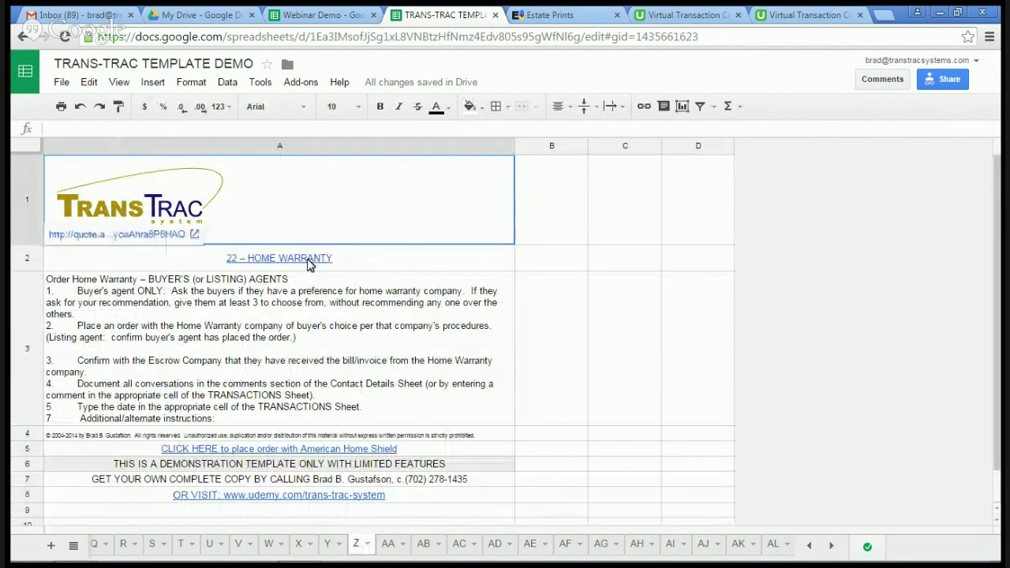
left_click(353, 269)
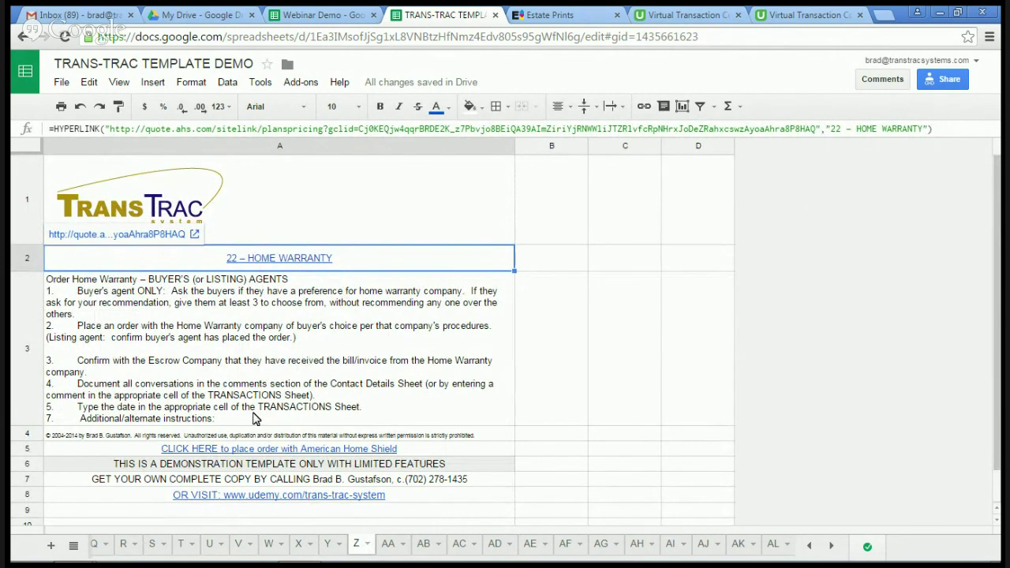
Step: Jump back to TRANSACTIONS, follow Z1's link to the American Home Shield page, then close it
left_click(74, 546)
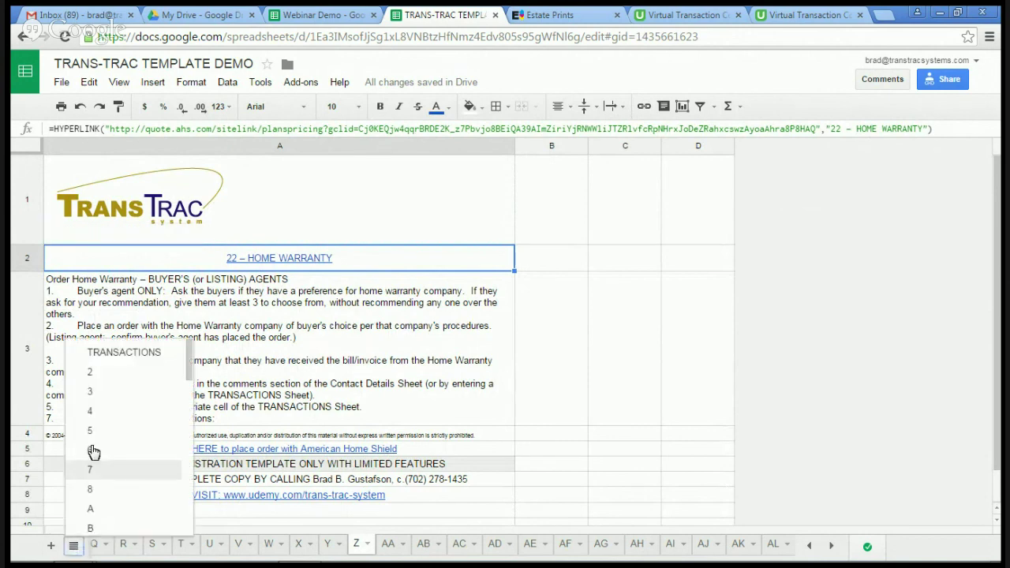
left_click(117, 354)
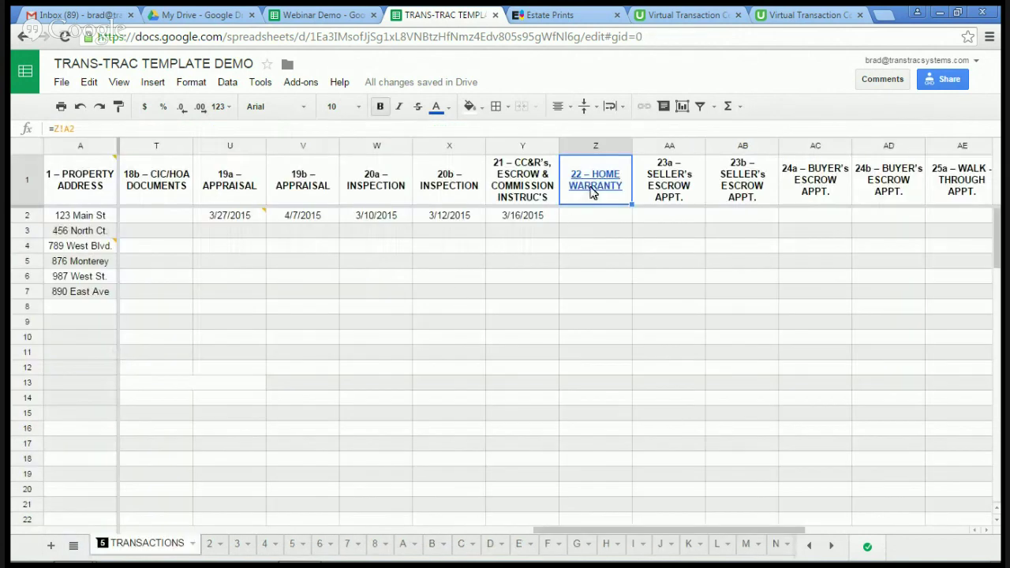
mouse_move(594, 193)
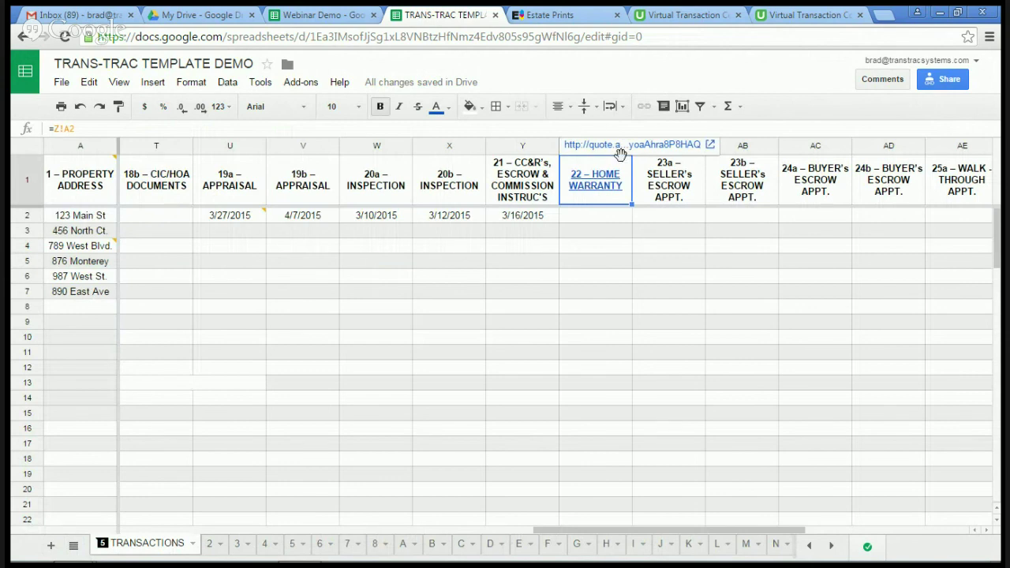
left_click(642, 148)
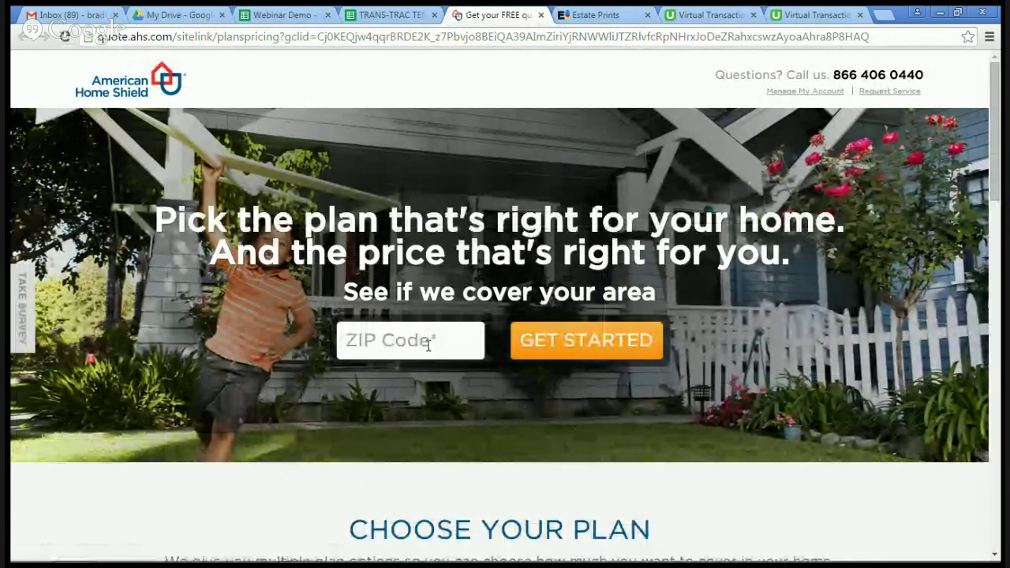
left_click(540, 15)
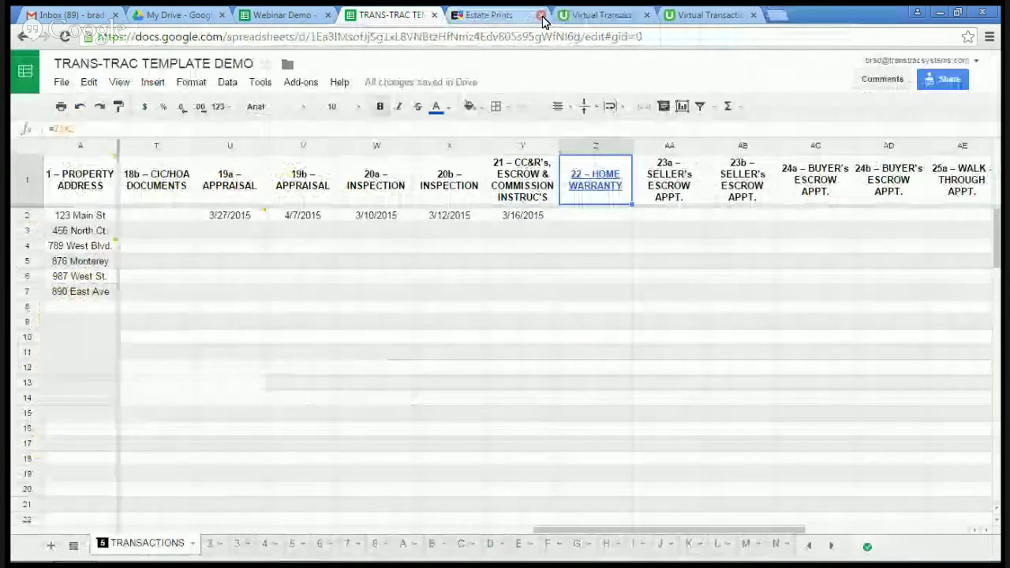
mouse_move(602, 191)
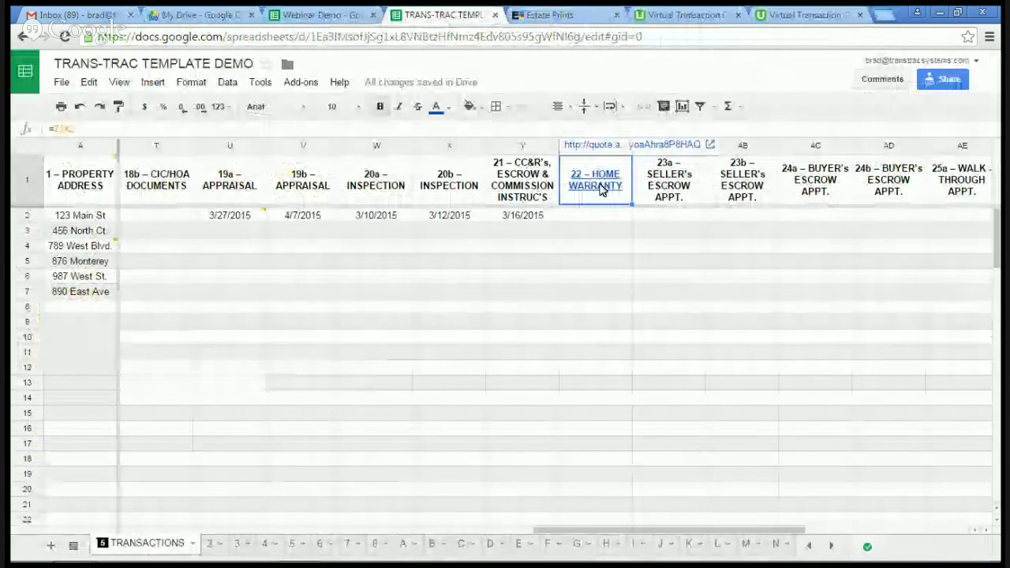
left_click(830, 546)
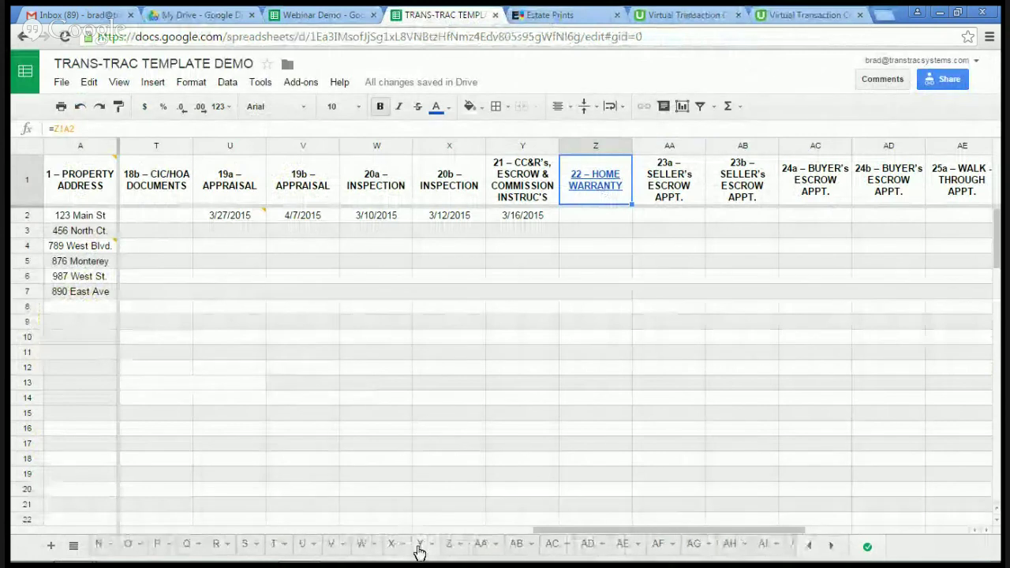
left_click(450, 551)
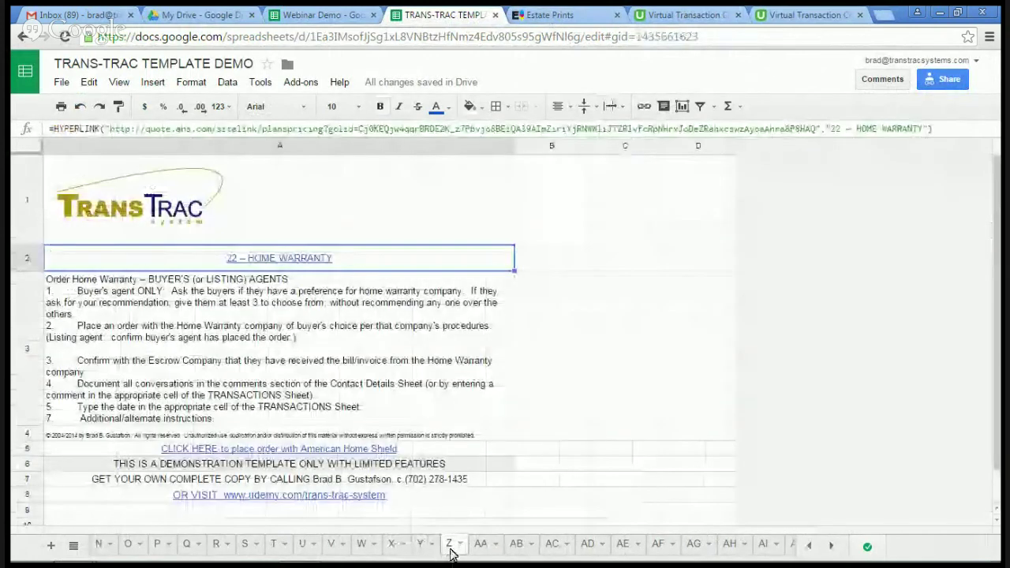
left_click(306, 373)
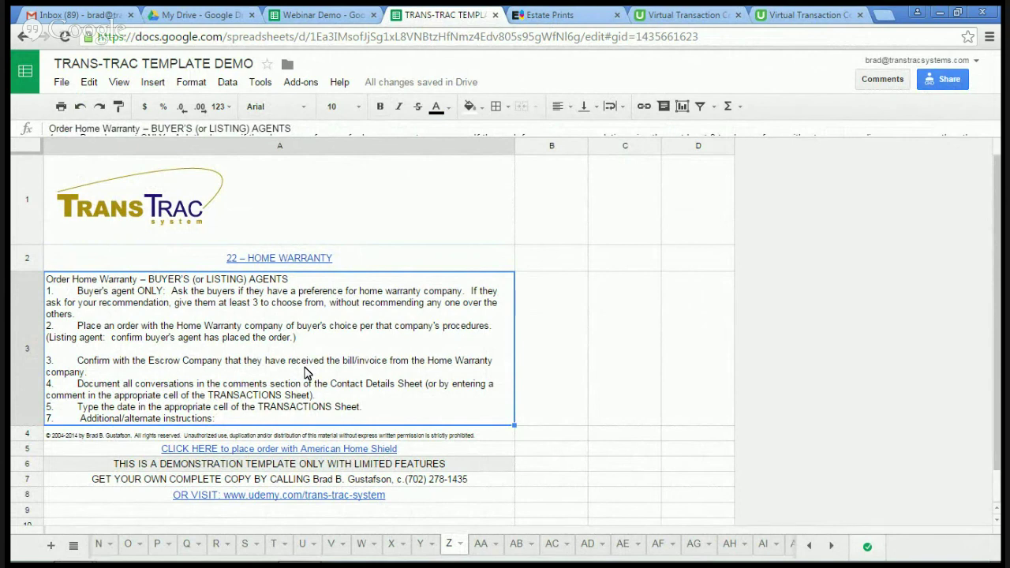
left_click(73, 546)
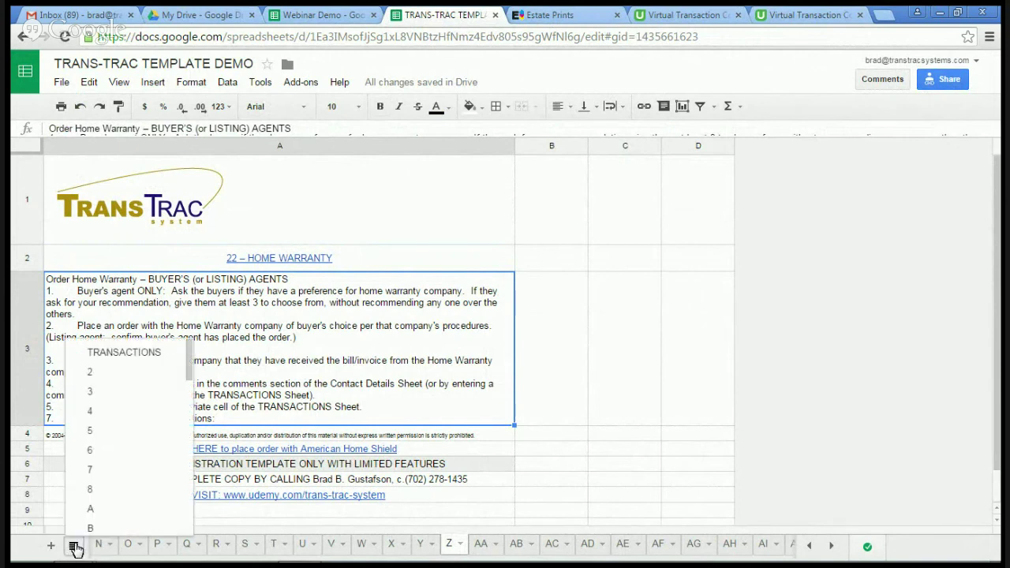
left_click(115, 354)
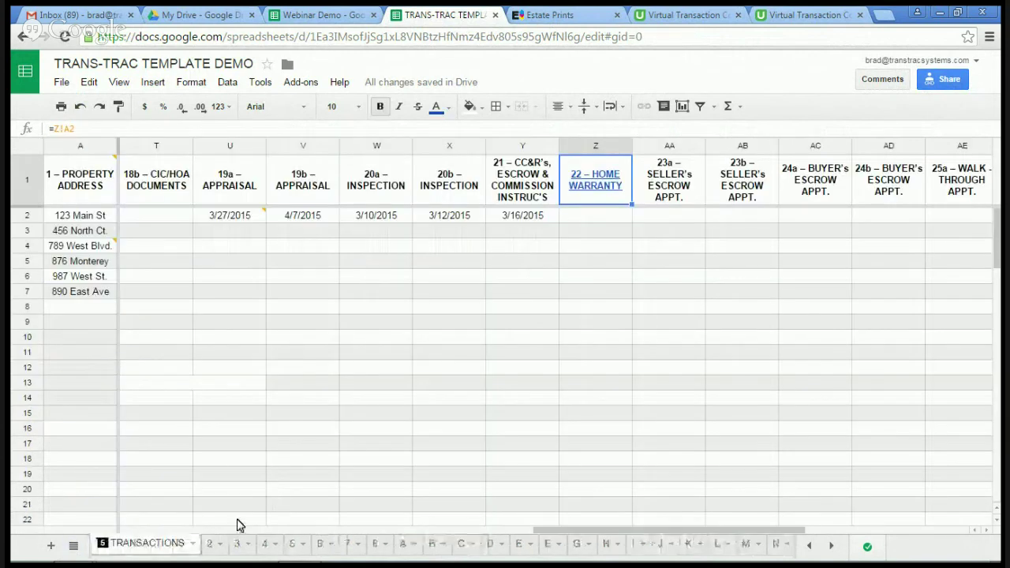
Step: Scroll TRANSACTIONS back to column A, then show the top of the $149 Udemy course page
left_click(209, 531)
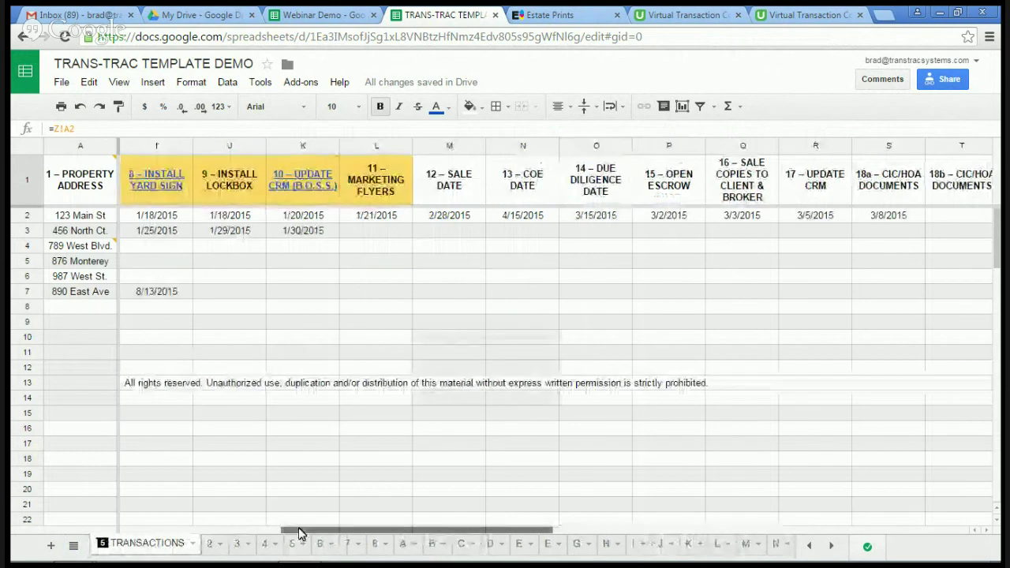
left_click_drag(300, 534, 135, 535)
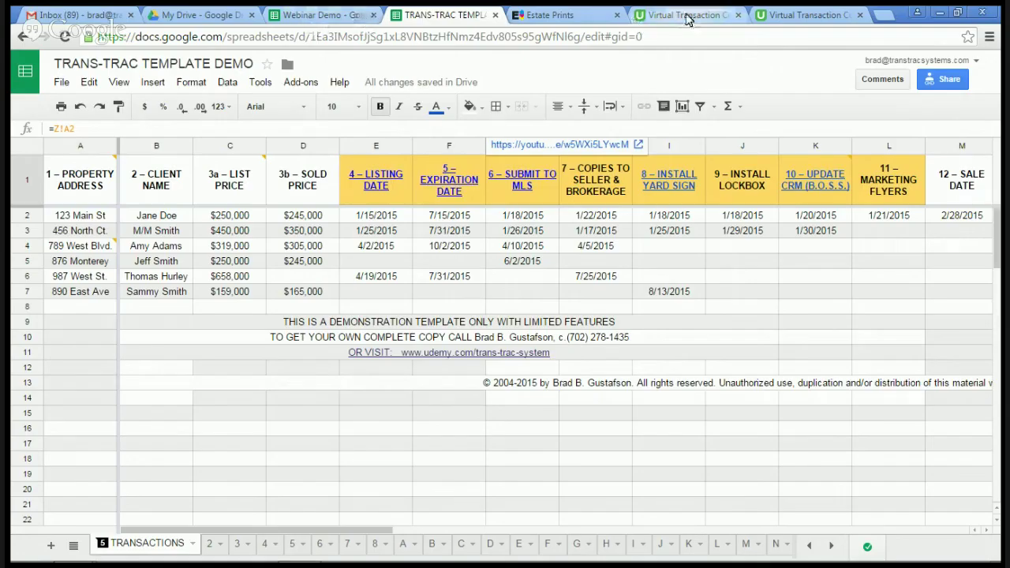
left_click(690, 14)
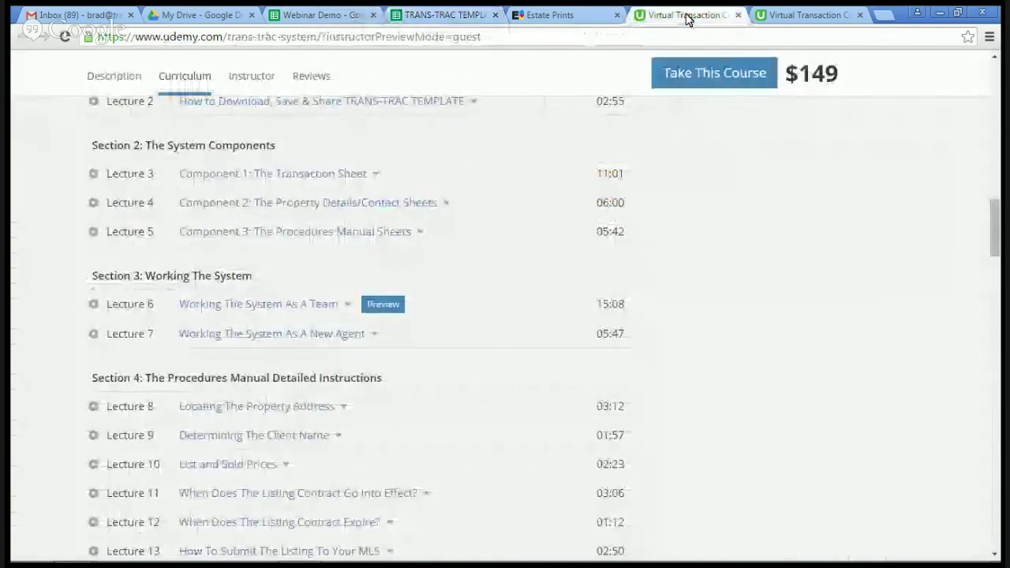
scroll(806, 213, "up", 15)
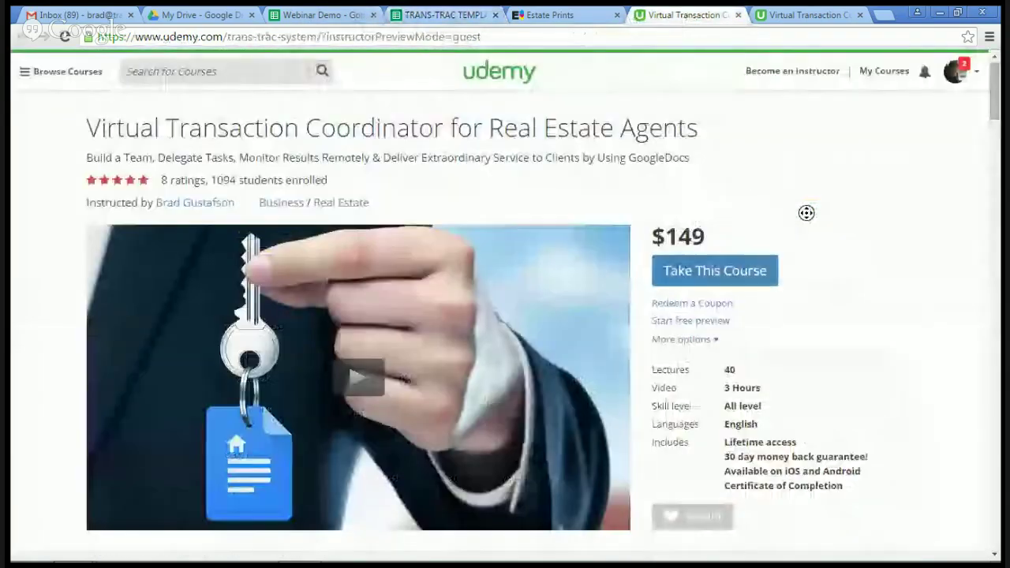